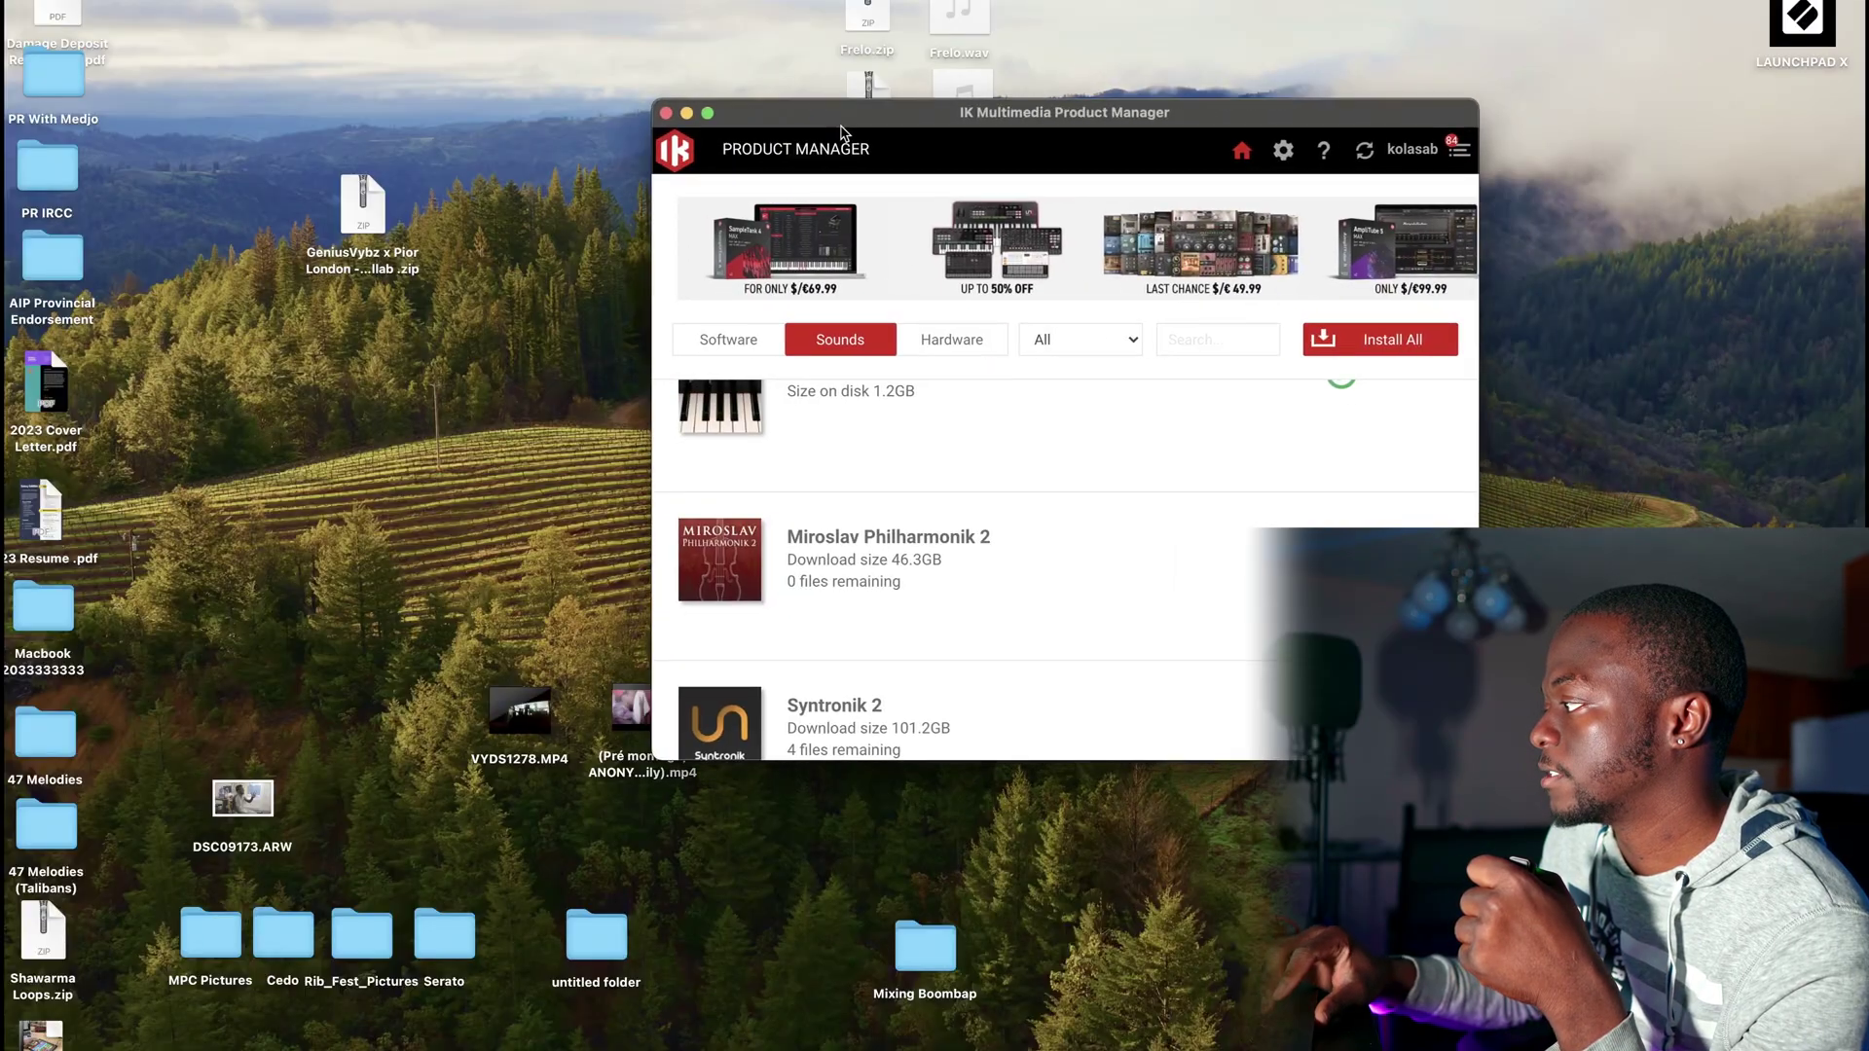
# Step: Launch IK Product Manager from Launchpad and review the installed Software products list
pyautogui.press('F4')
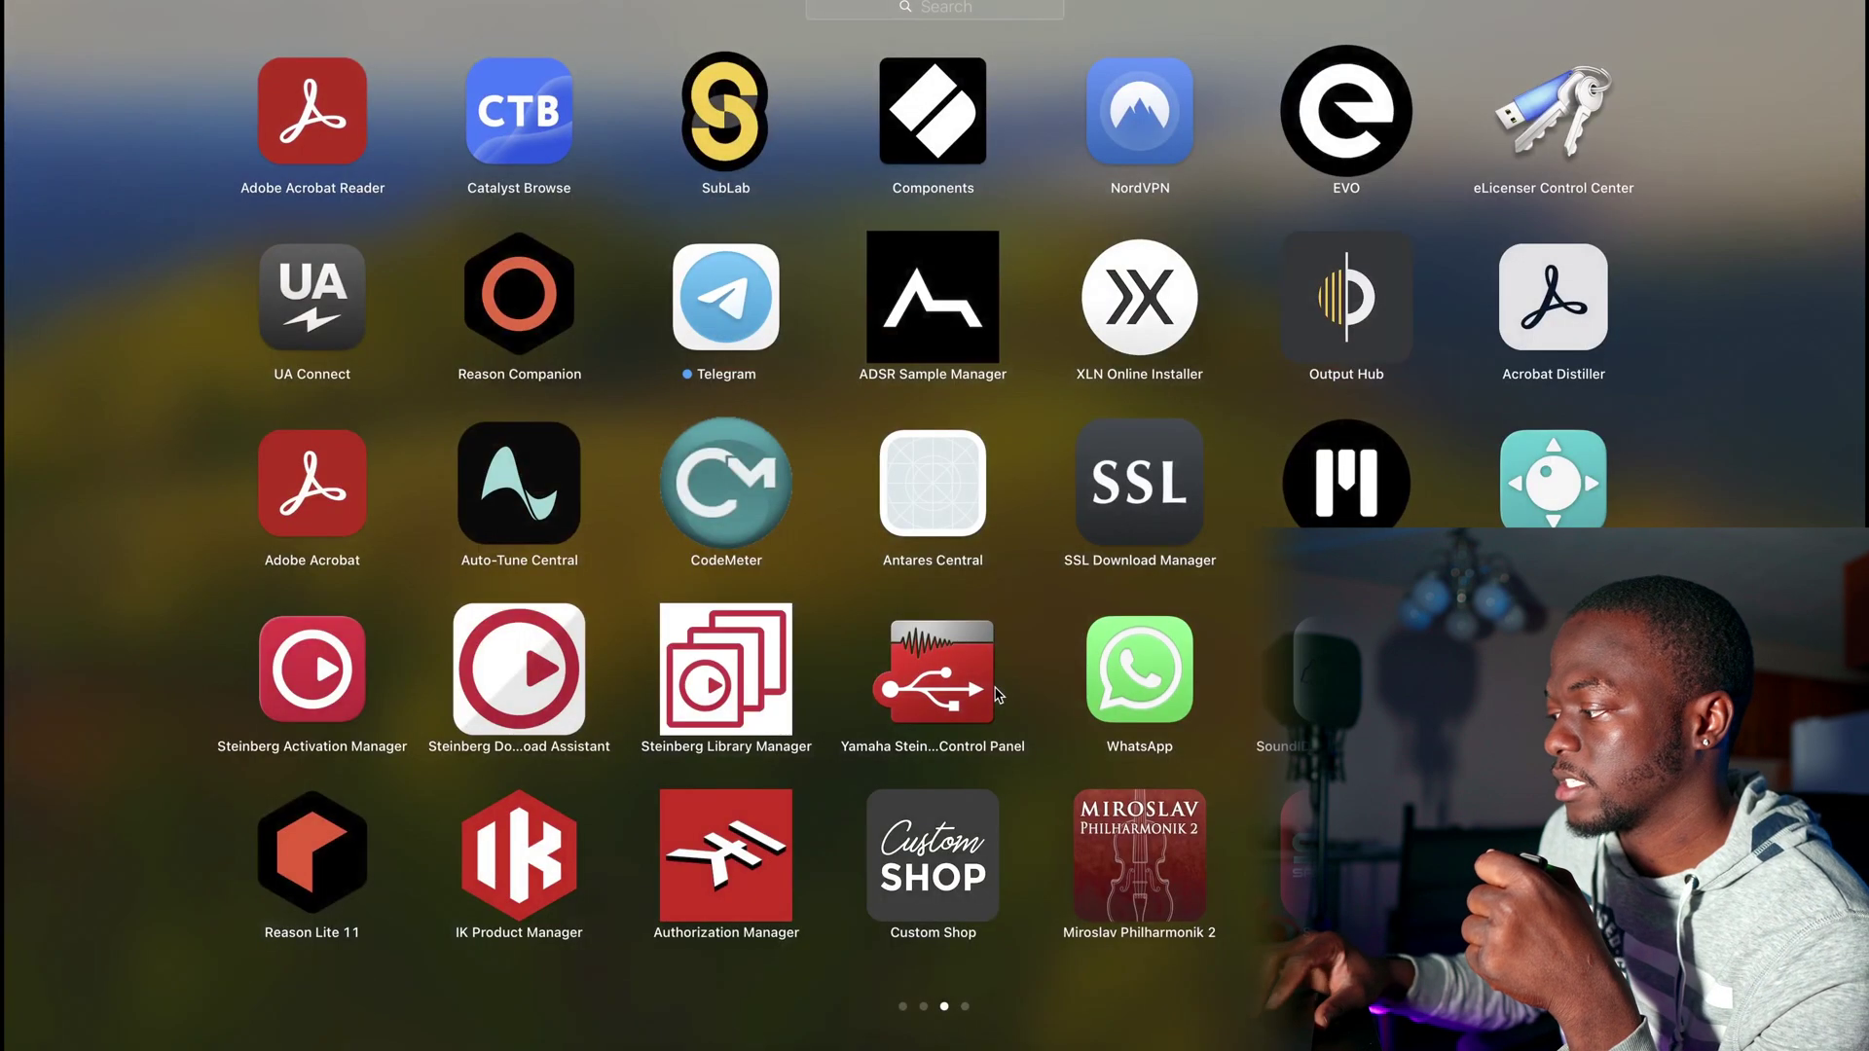
pyautogui.click(534, 874)
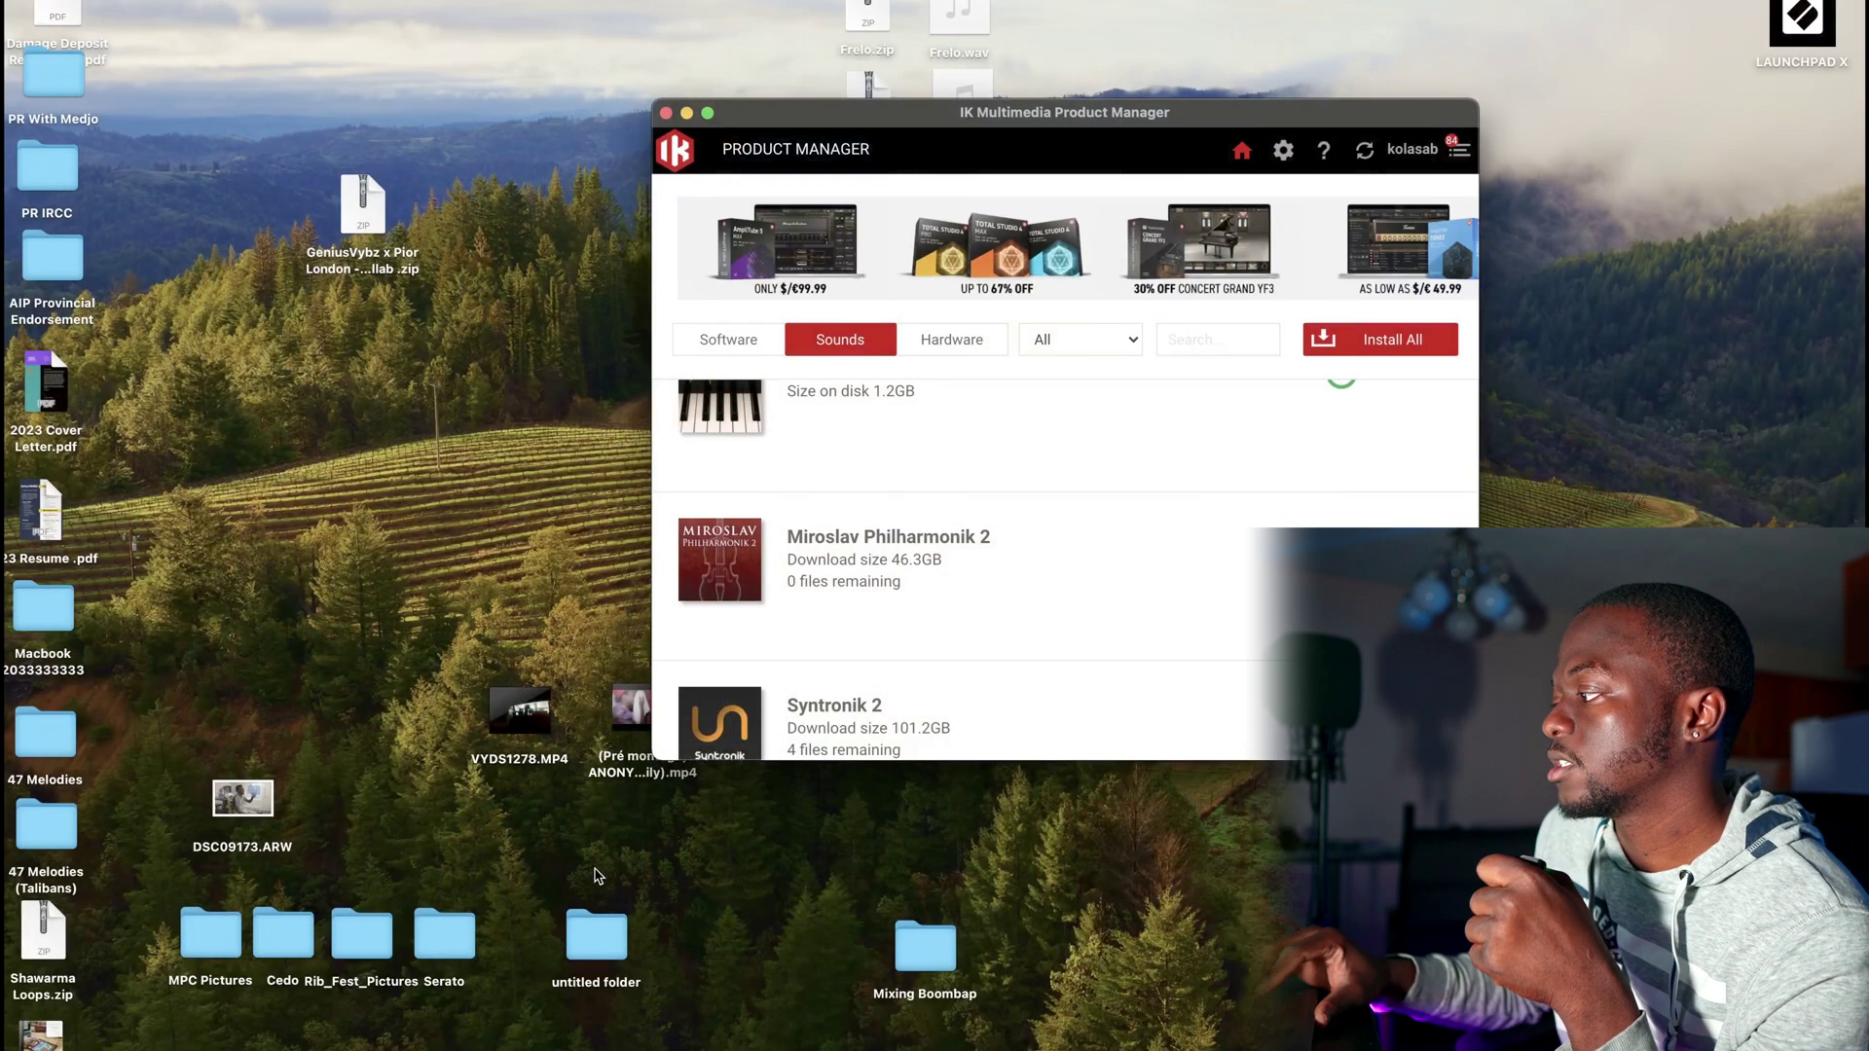
pyautogui.click(782, 341)
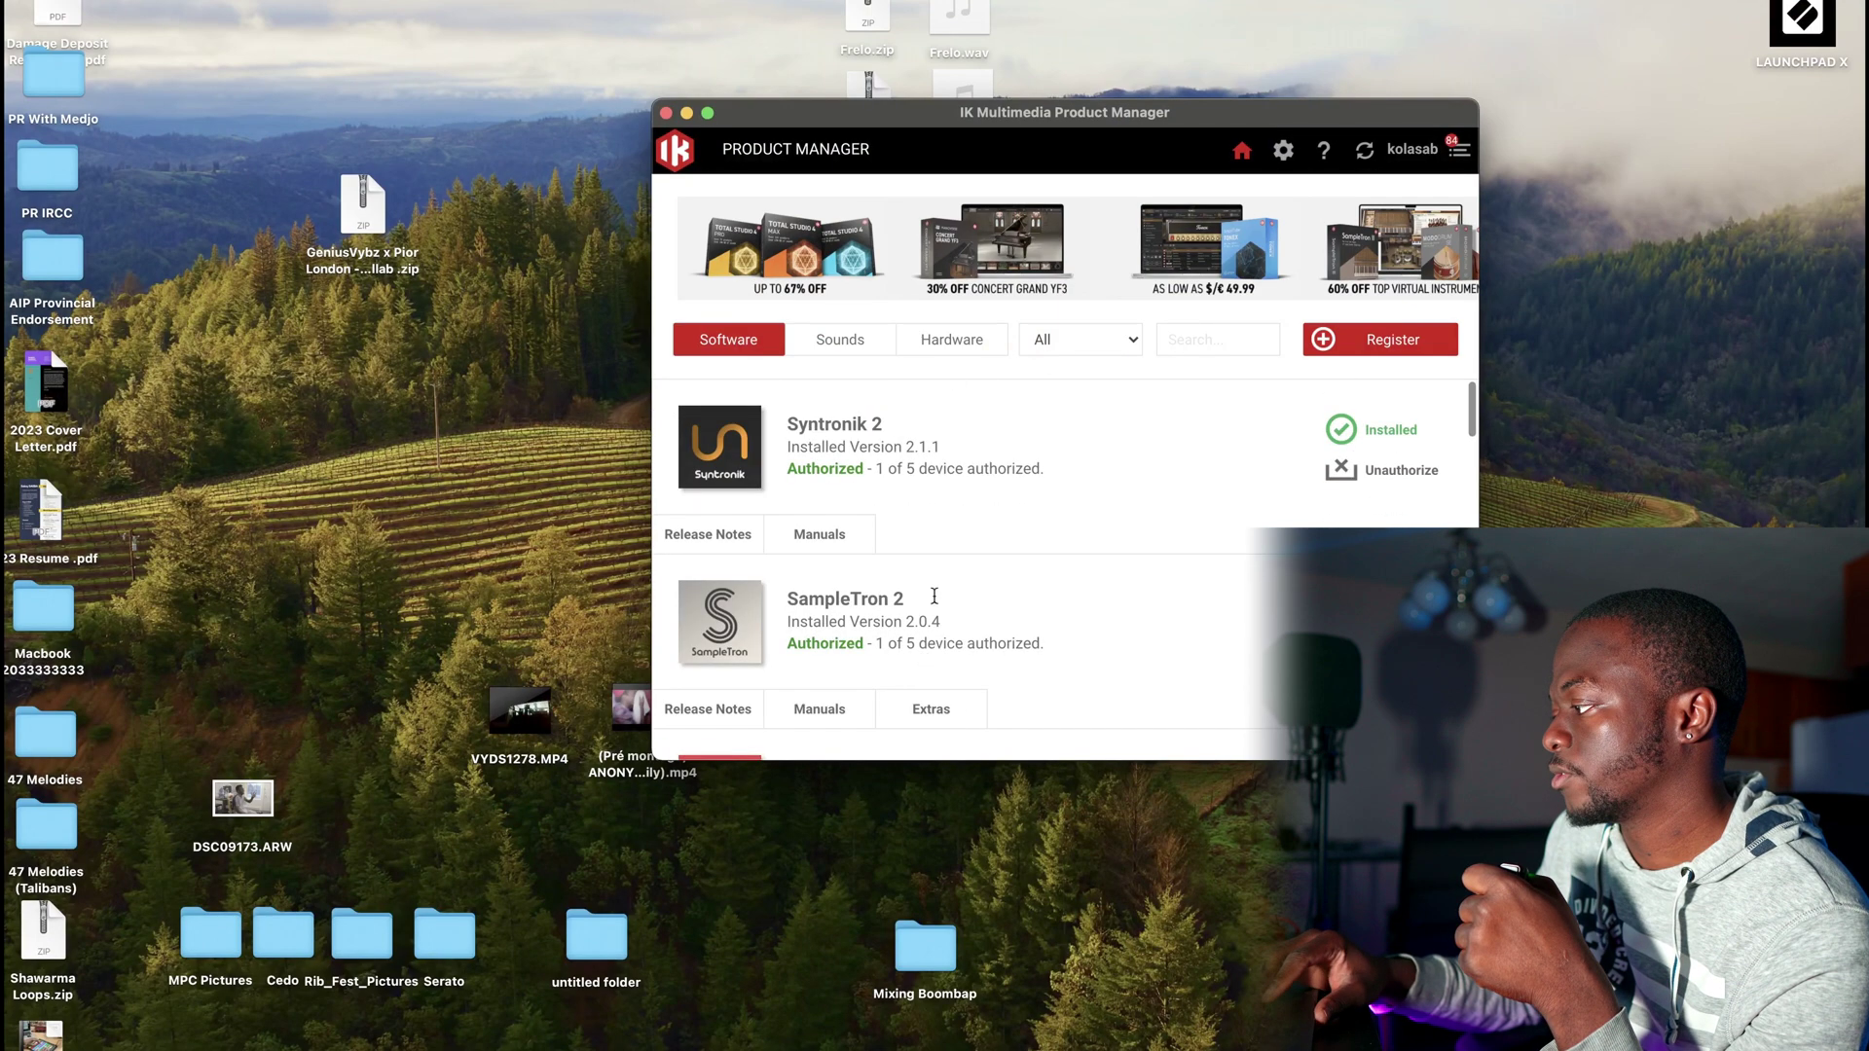
pyautogui.scroll(-10, 945, 614)
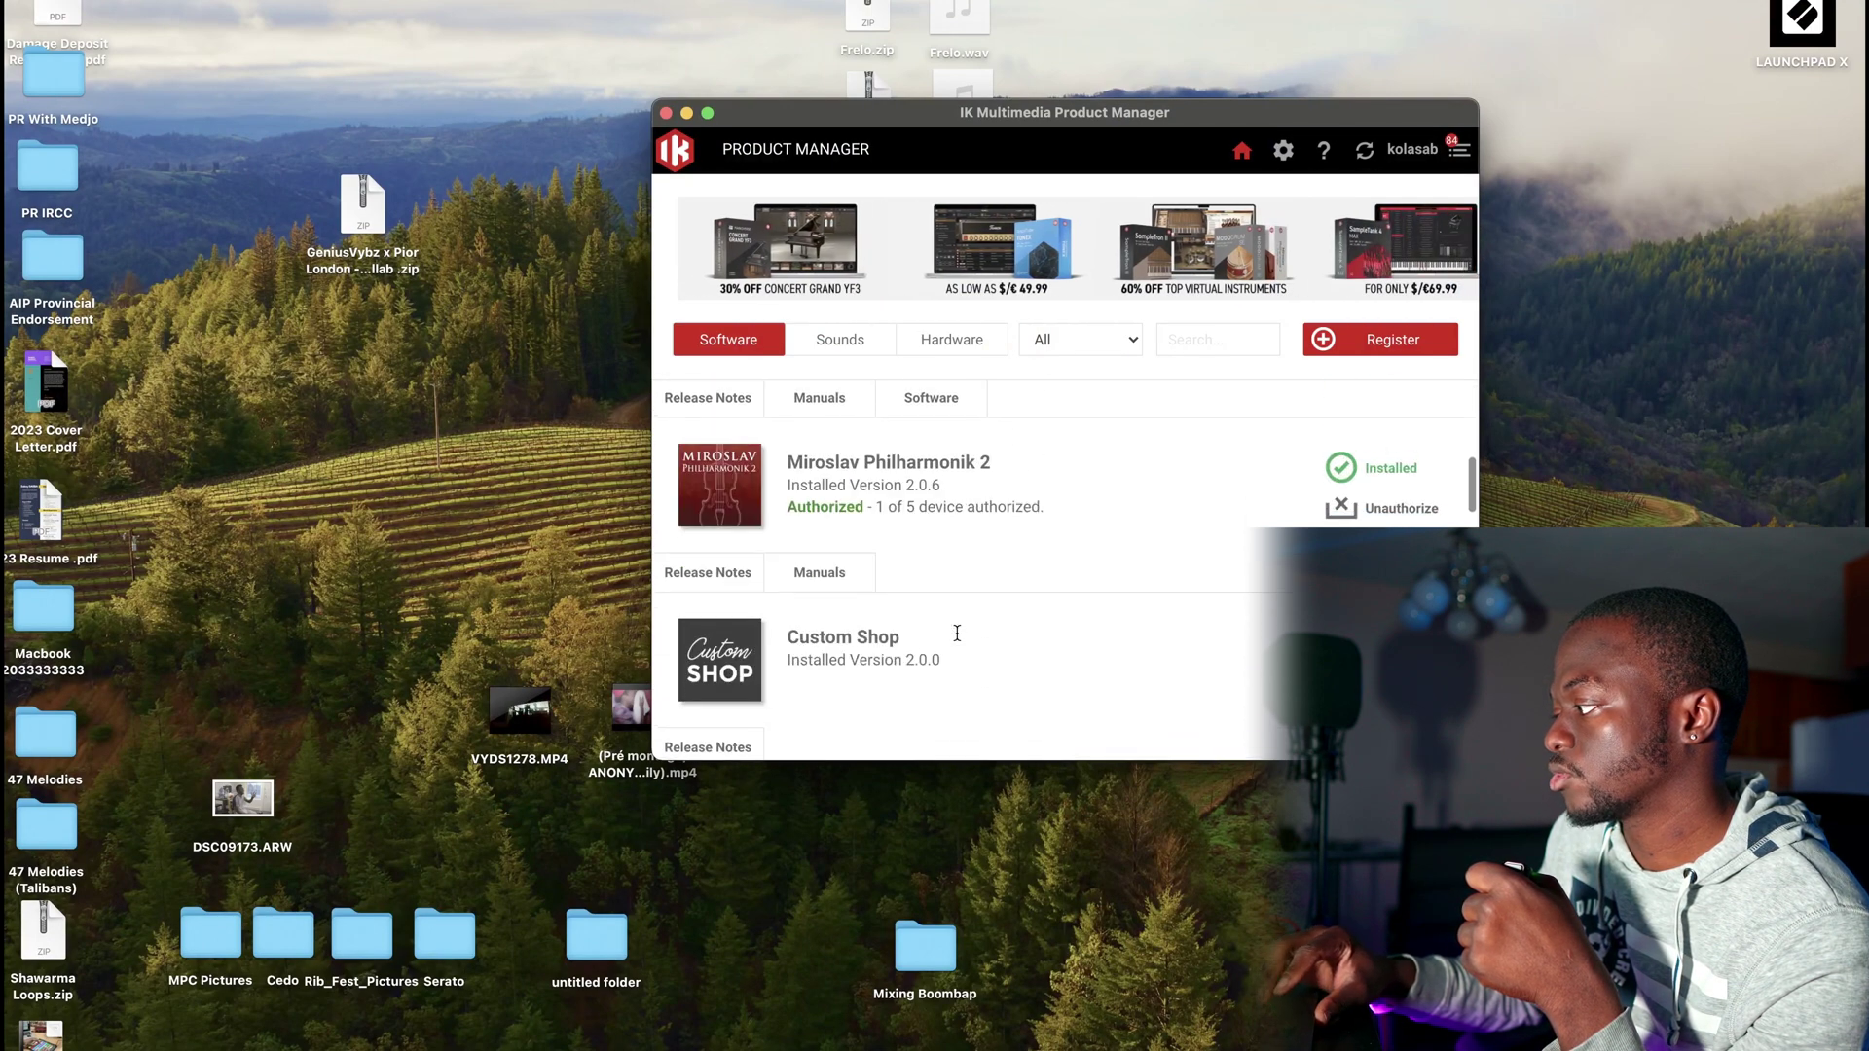
pyautogui.scroll(10, 957, 634)
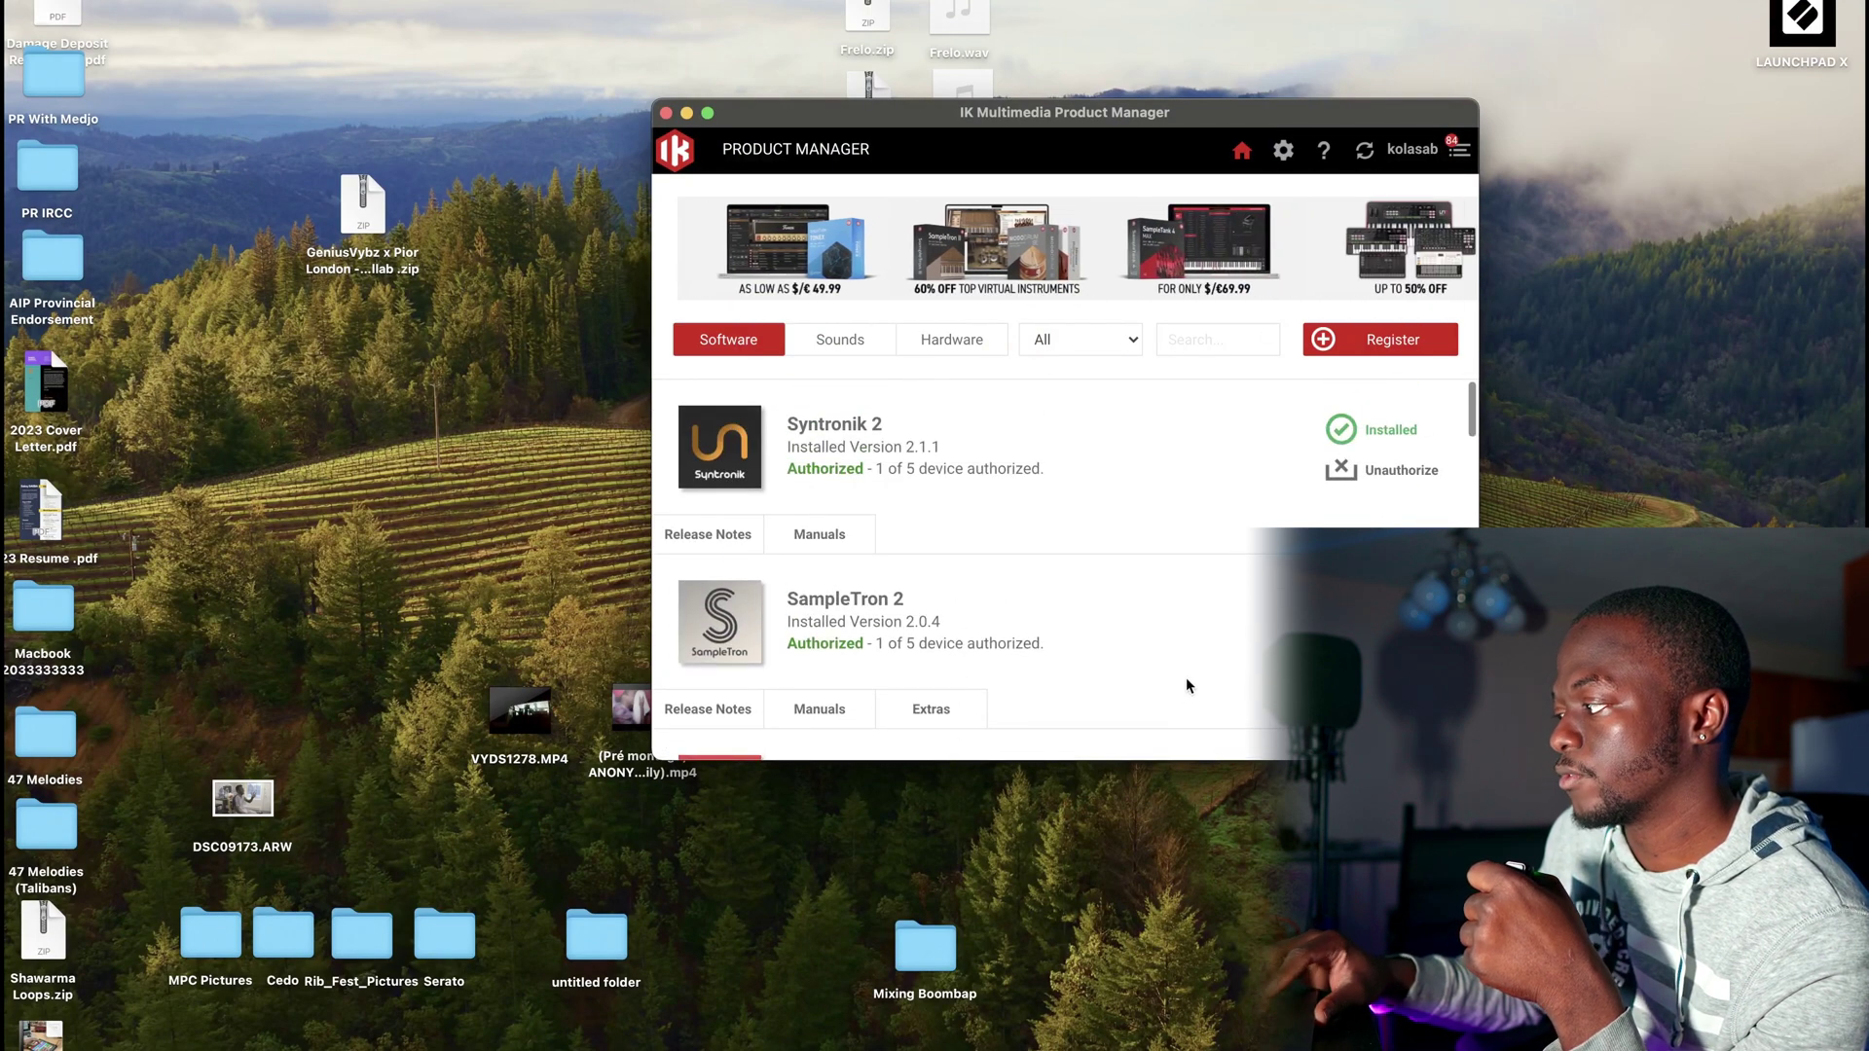
pyautogui.scroll(-2, 1194, 688)
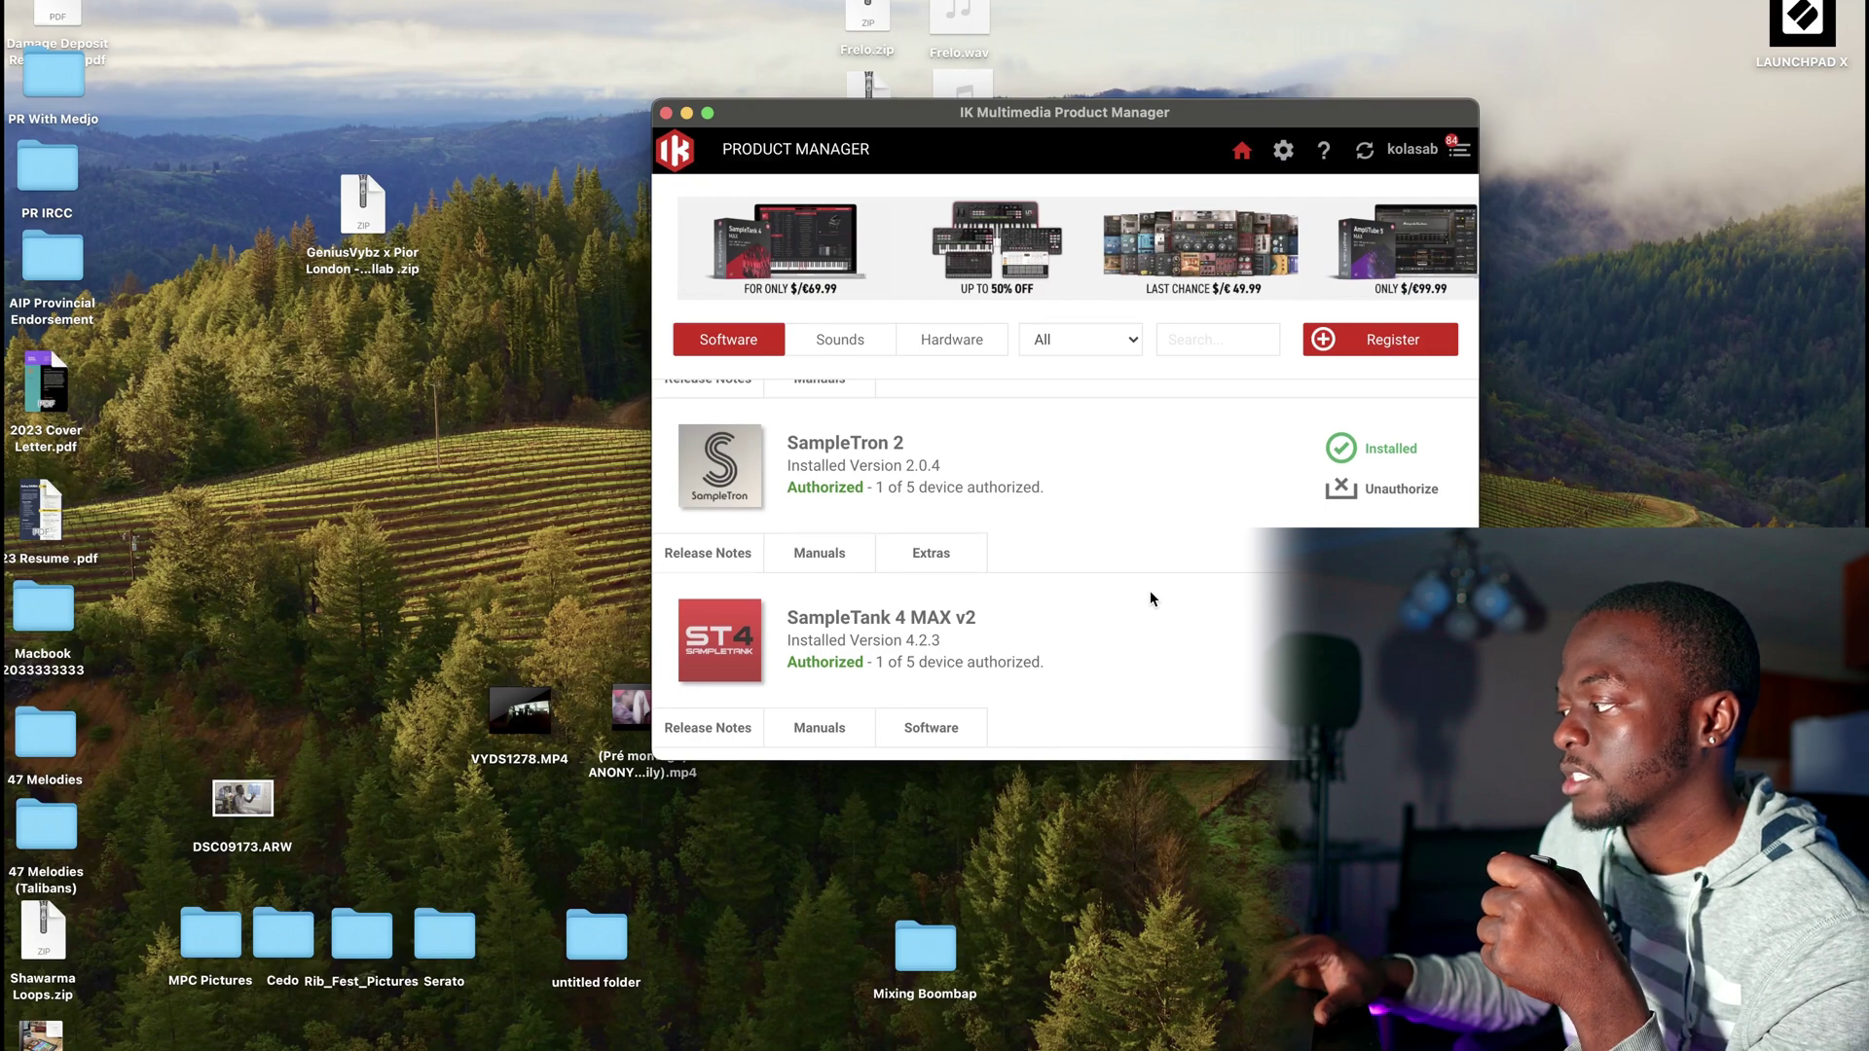
pyautogui.scroll(-3, 1151, 598)
# Step: Switch IK Product Manager to the Sounds tab listing sound libraries
pyautogui.click(833, 350)
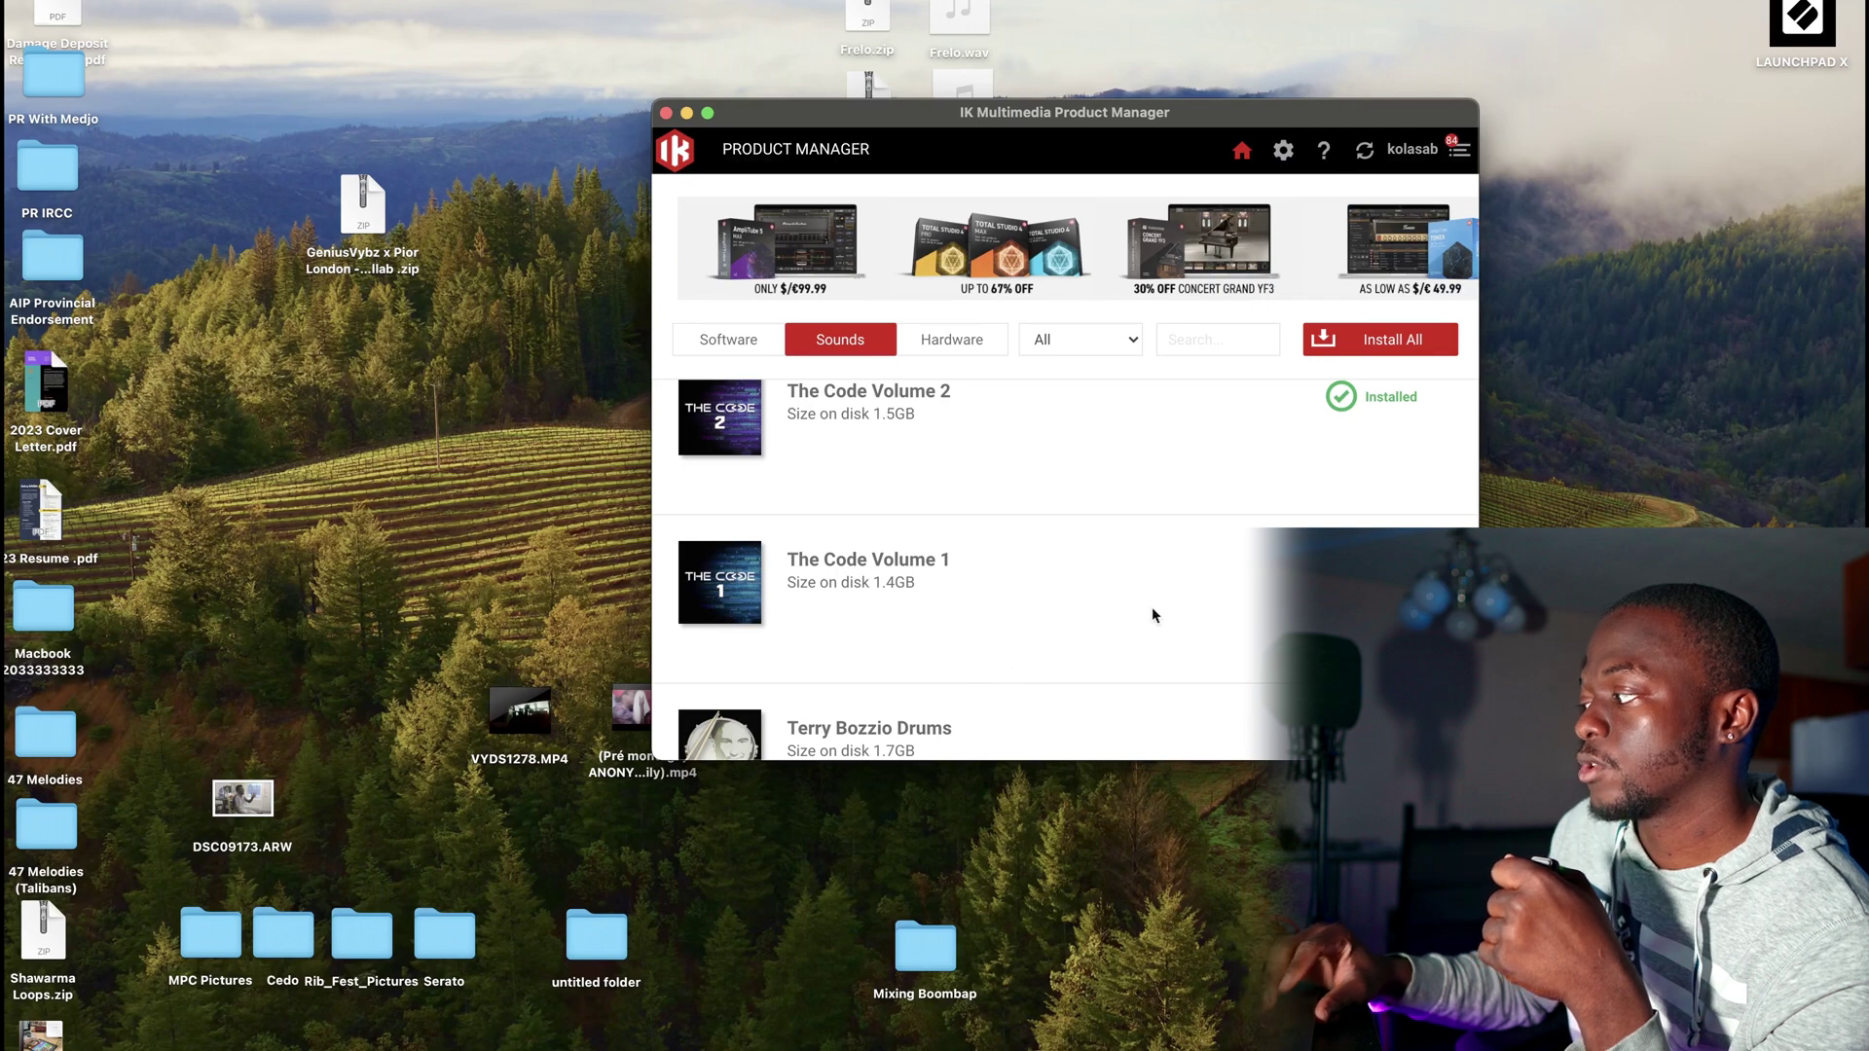
pyautogui.scroll(-3, 1197, 605)
pyautogui.scroll(-10, 1198, 604)
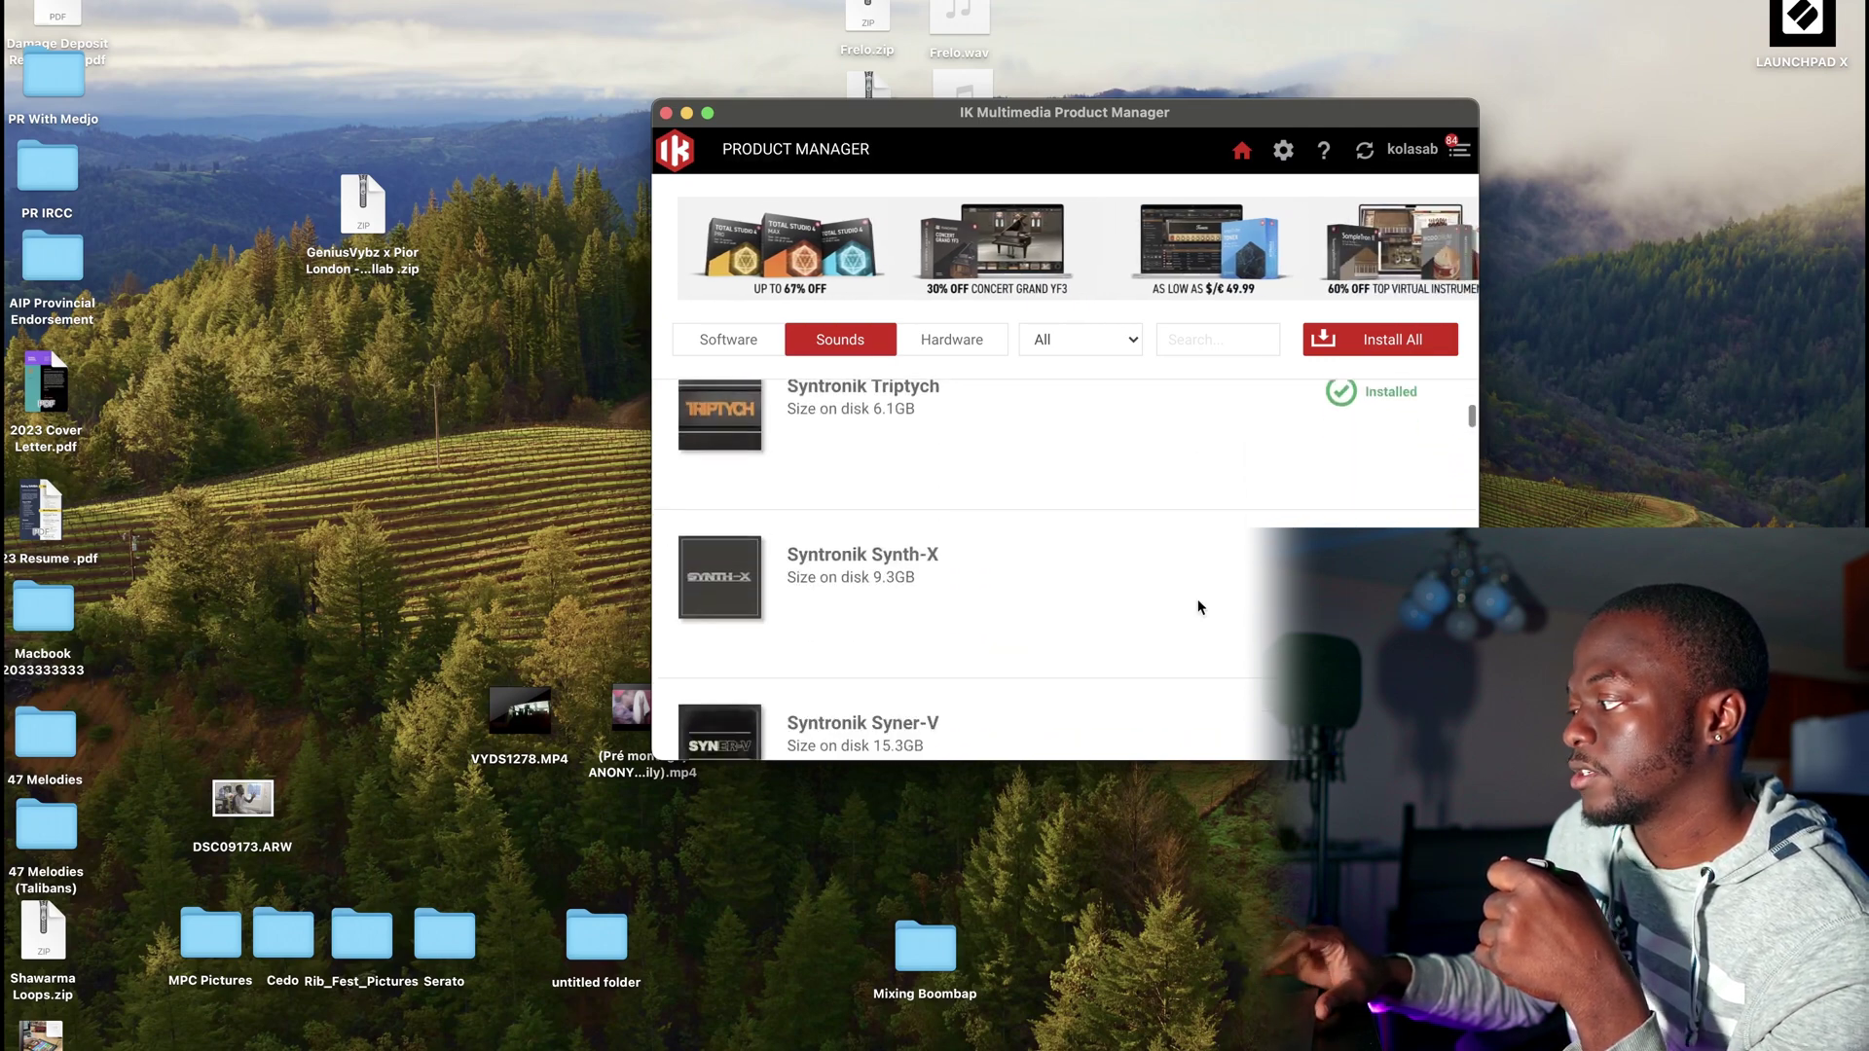
pyautogui.scroll(-10, 1199, 606)
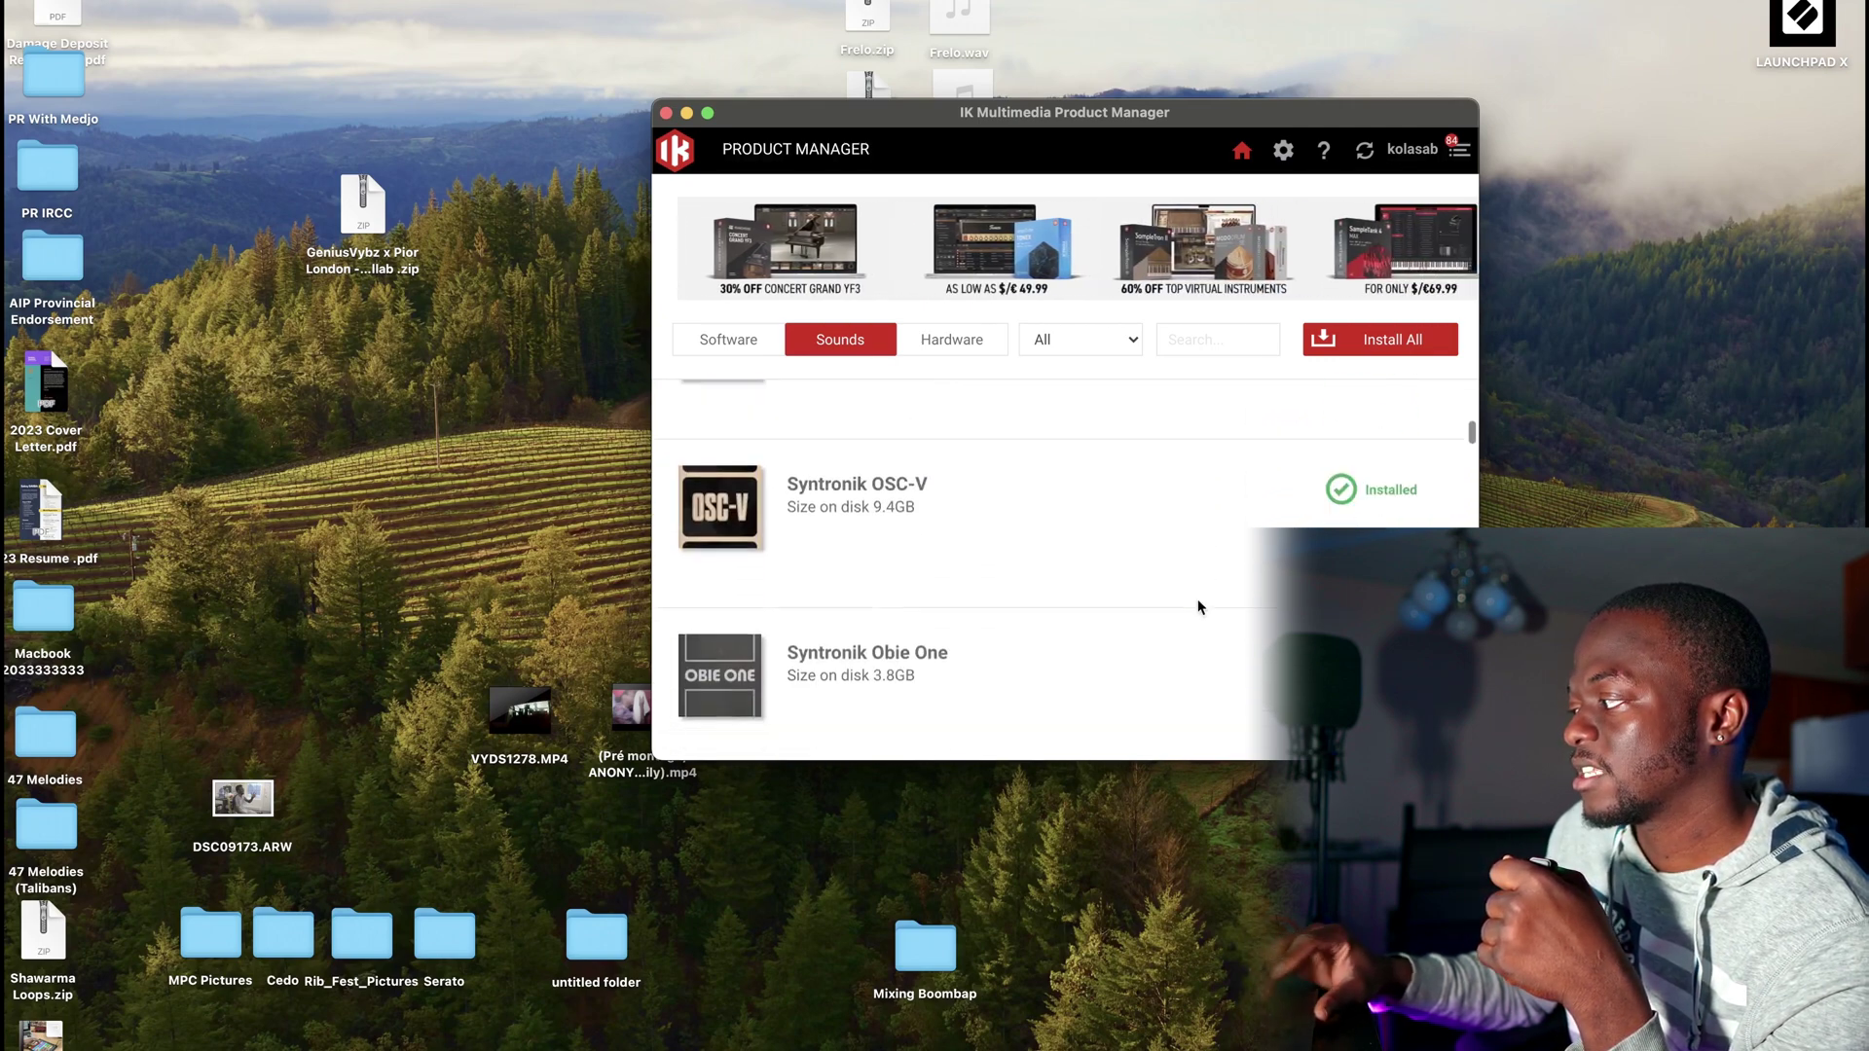
pyautogui.scroll(-8, 1198, 604)
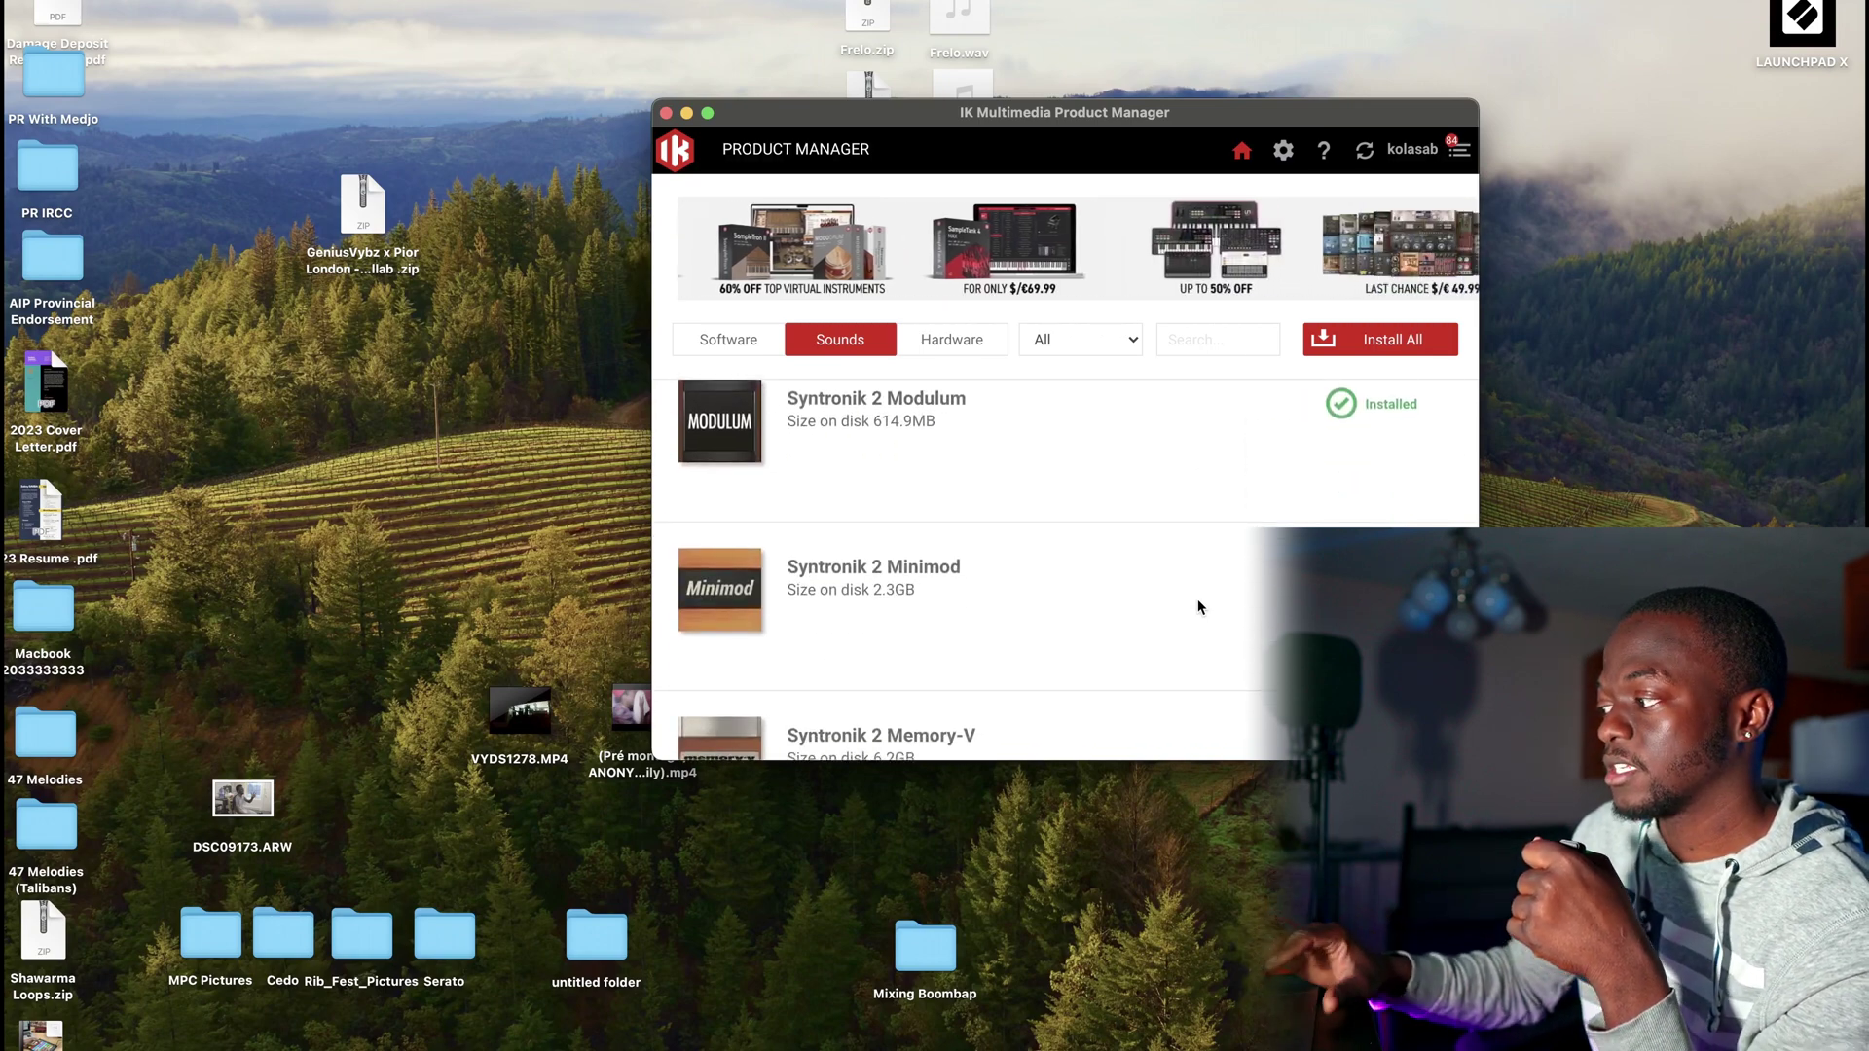
pyautogui.scroll(-5, 1199, 606)
pyautogui.scroll(-1, 1198, 606)
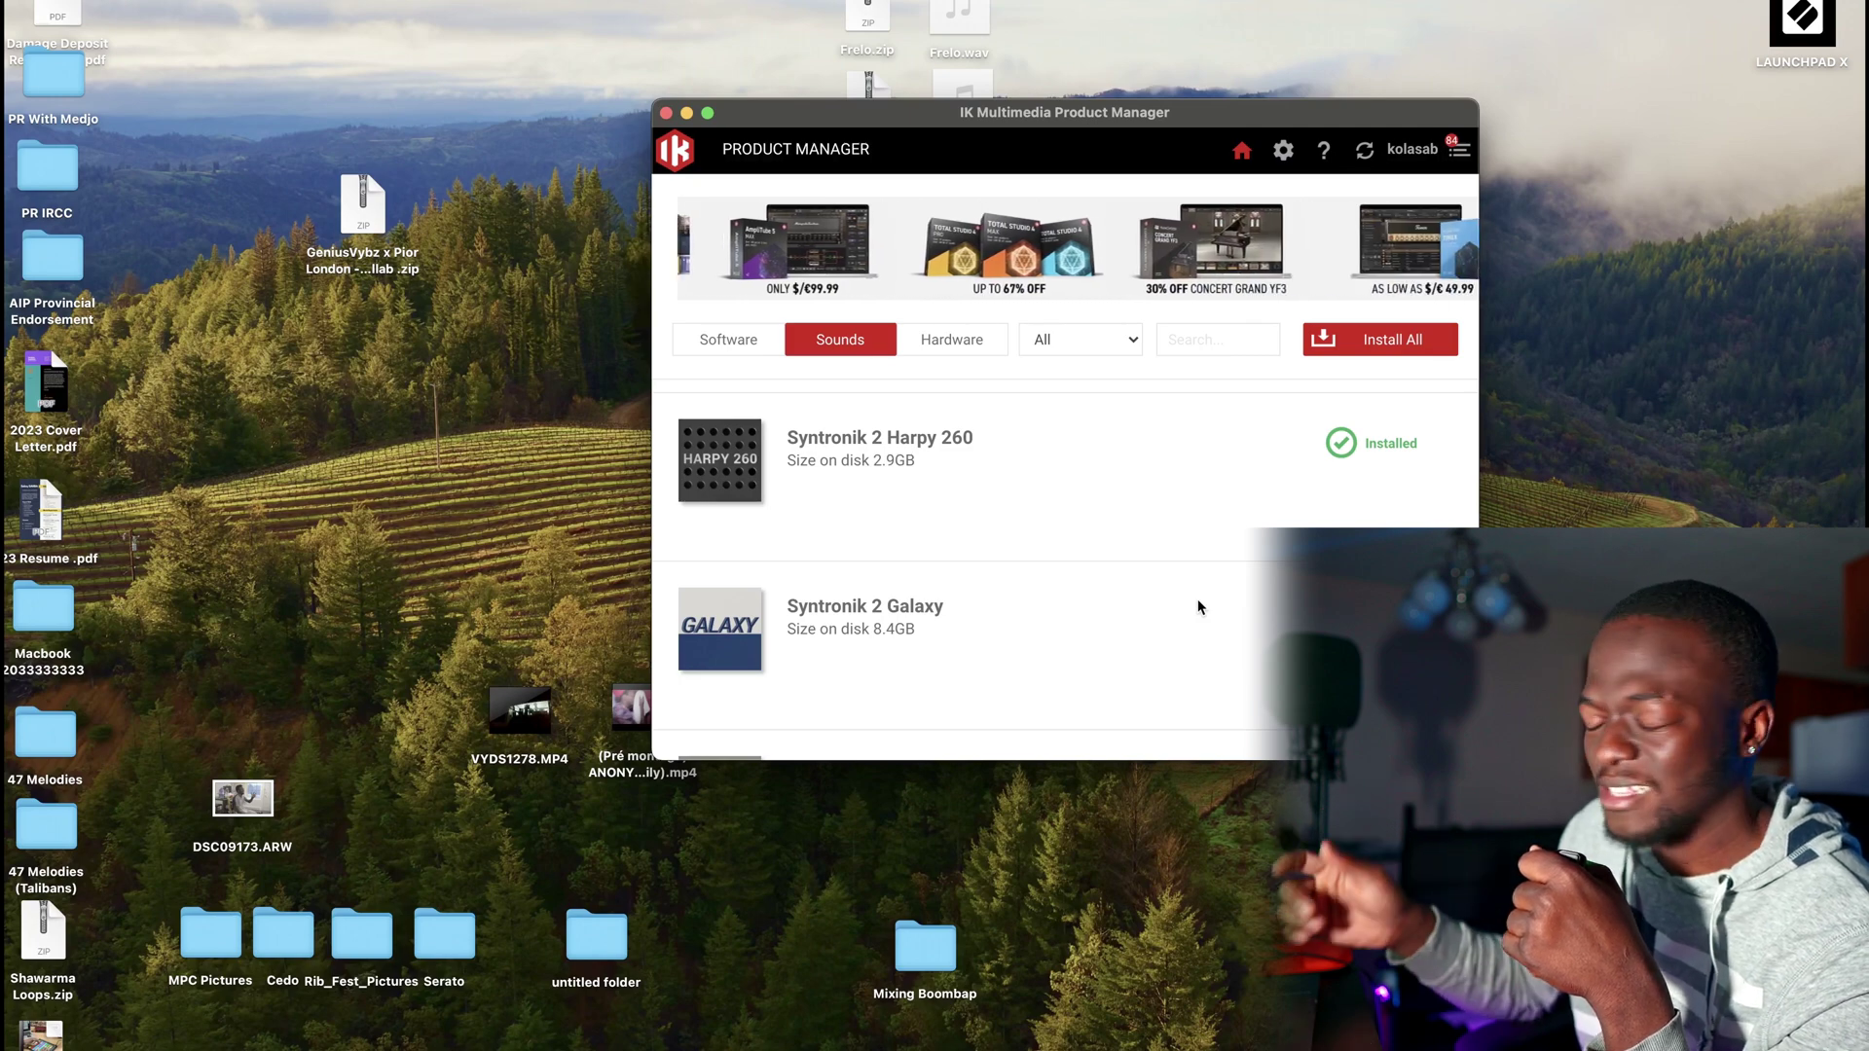
pyautogui.scroll(-5, 1199, 606)
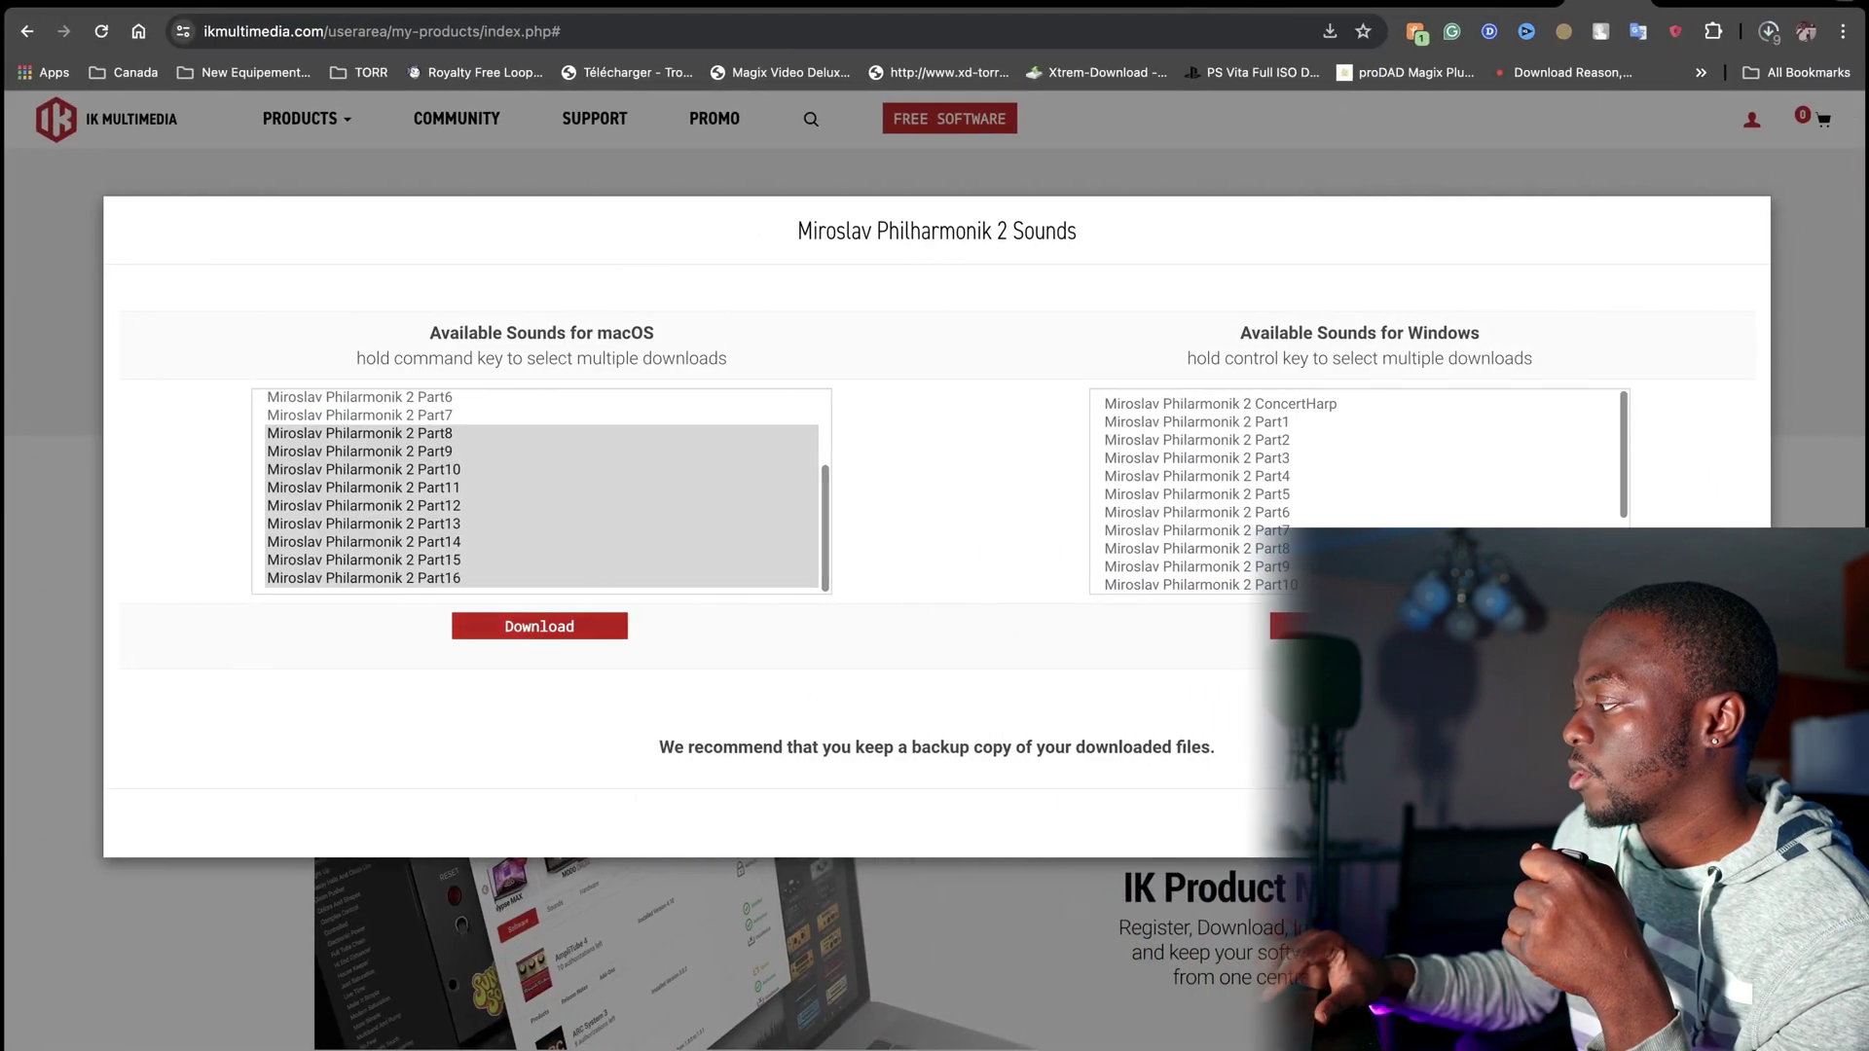
# Step: Close the Miroslav Philharmonik 2 sounds list and scroll My Products to Syntronik 2
pyautogui.press('Escape')
pyautogui.scroll(-15, 1019, 800)
pyautogui.scroll(8, 1019, 800)
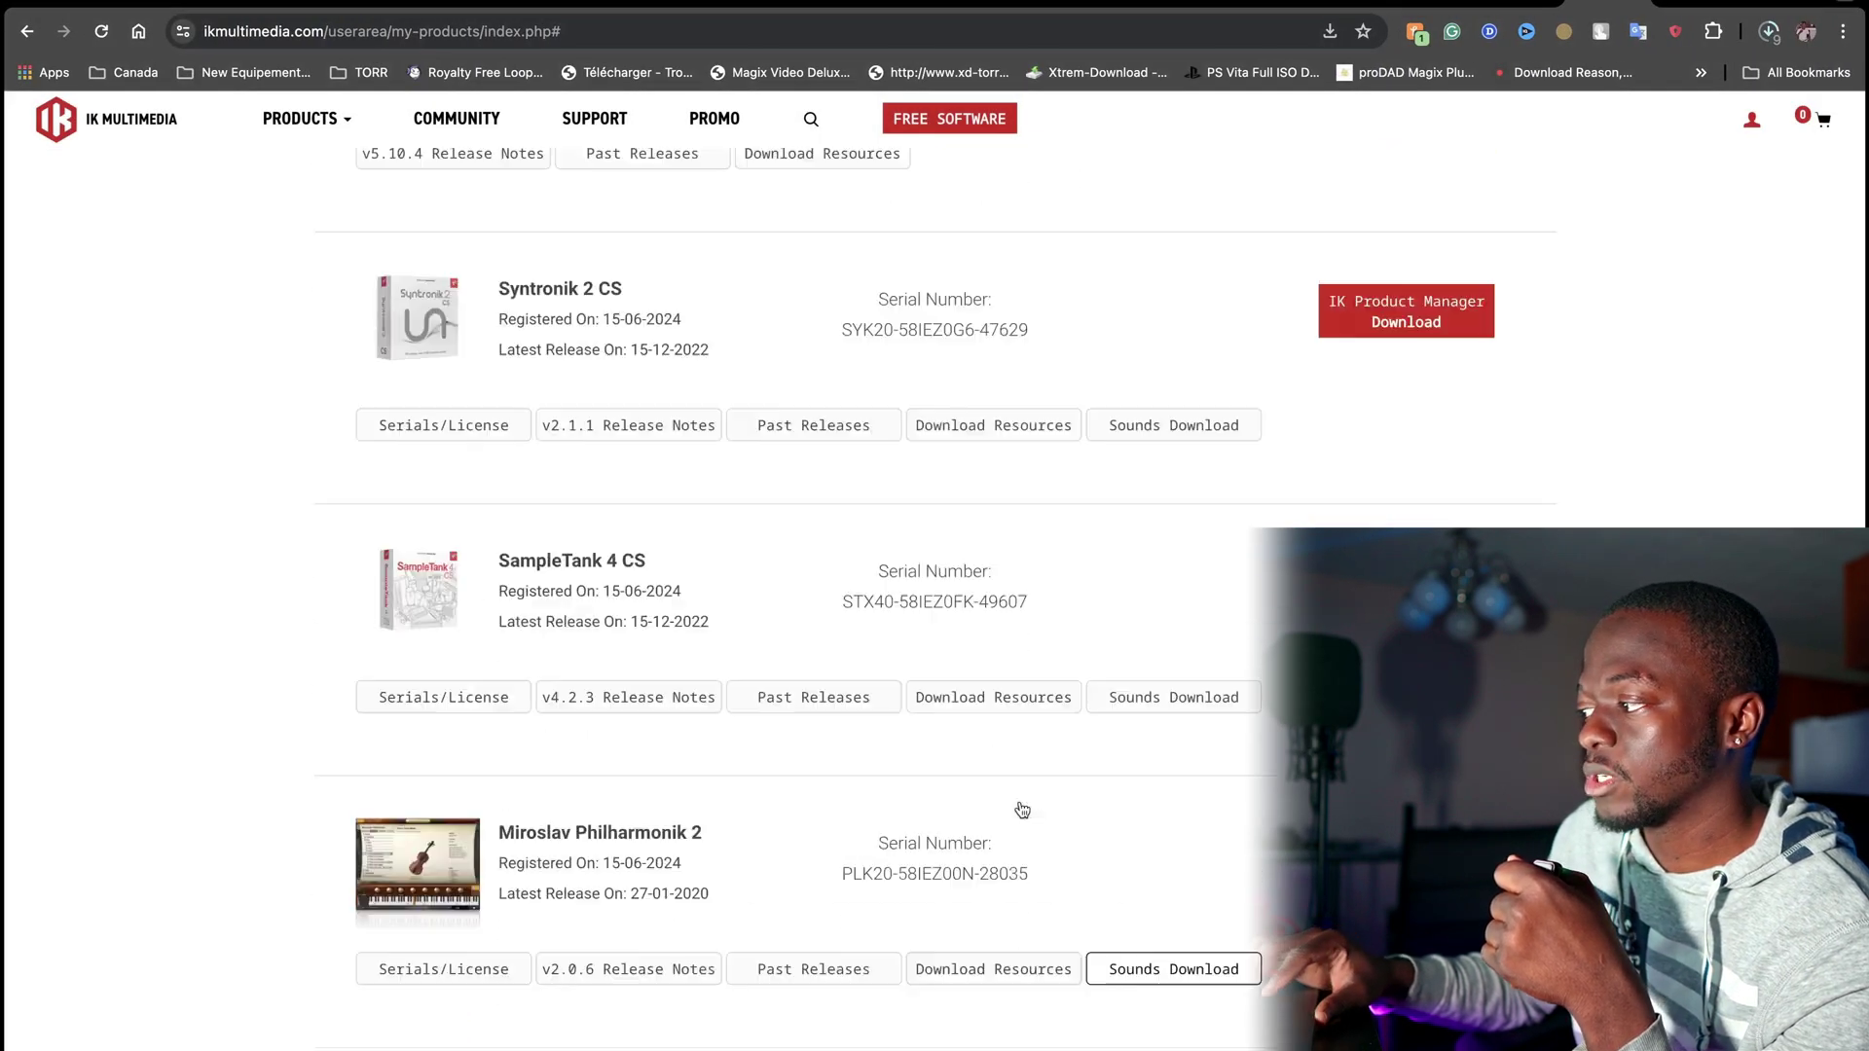
pyautogui.scroll(15, 1023, 810)
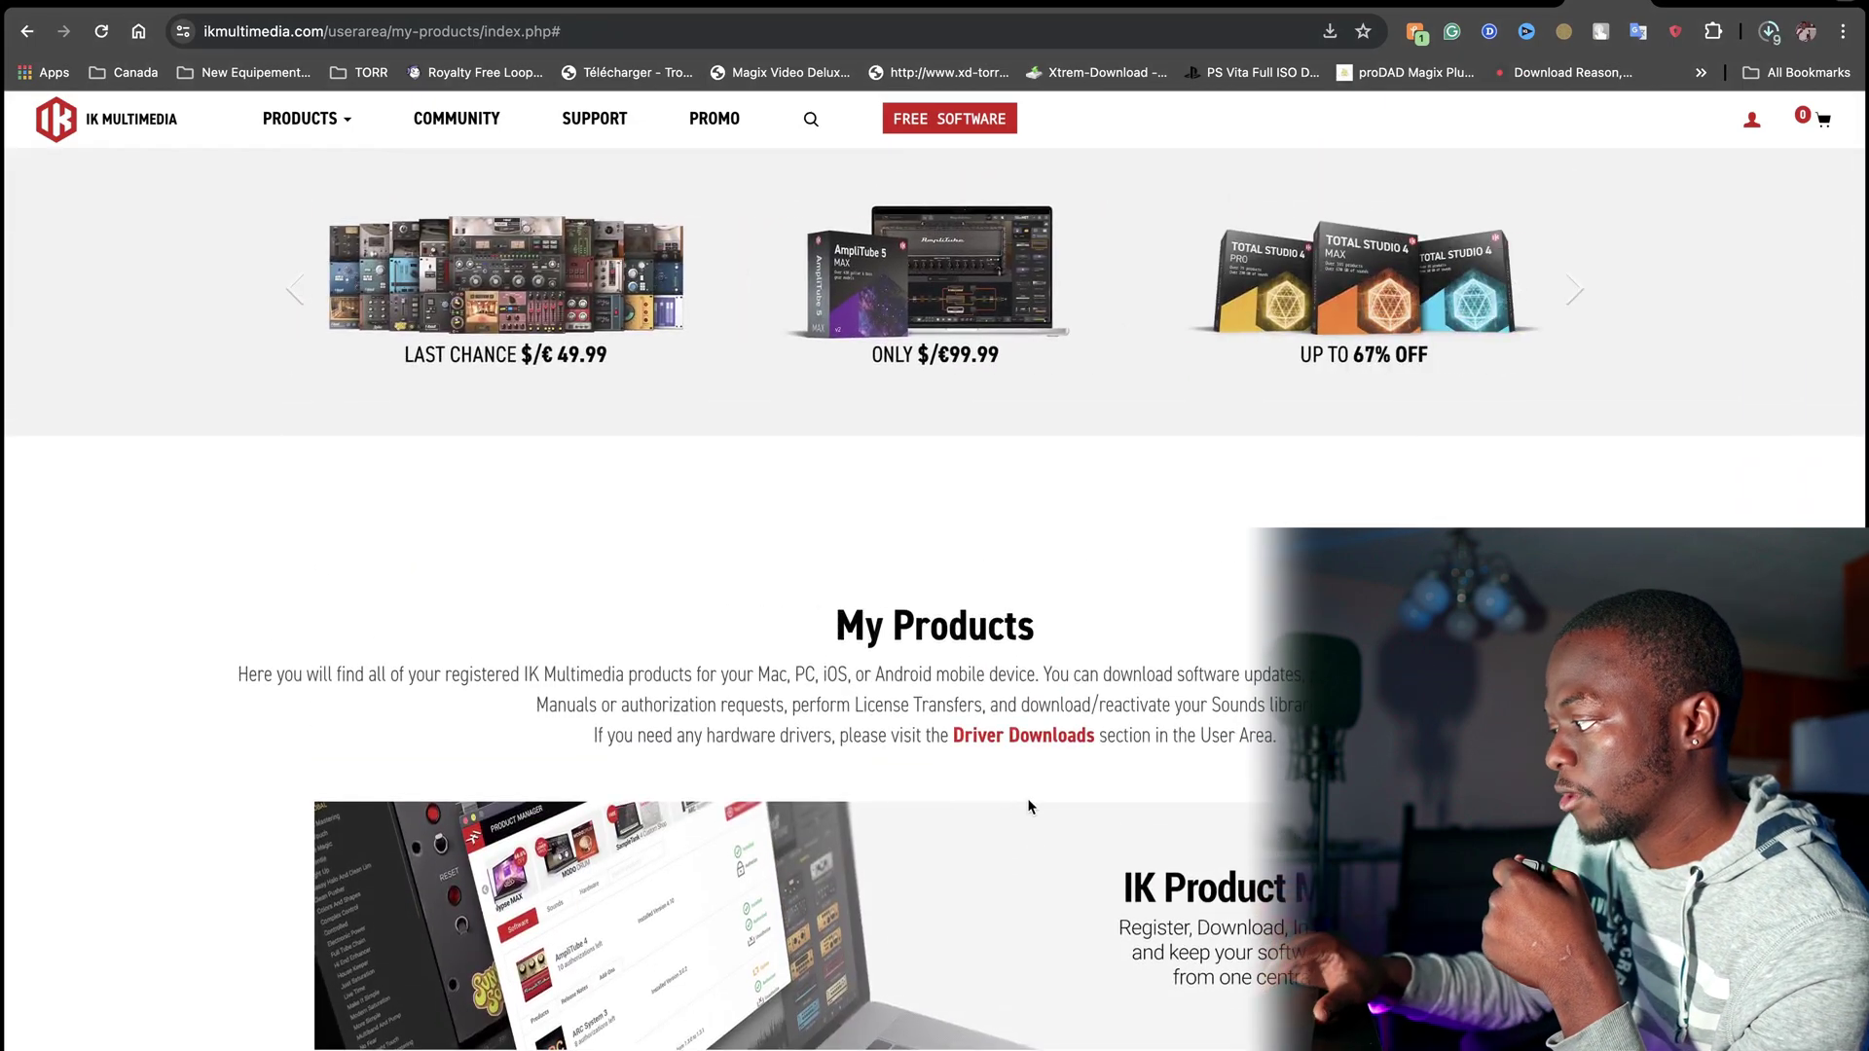
pyautogui.scroll(-13, 1029, 806)
pyautogui.scroll(3, 1028, 801)
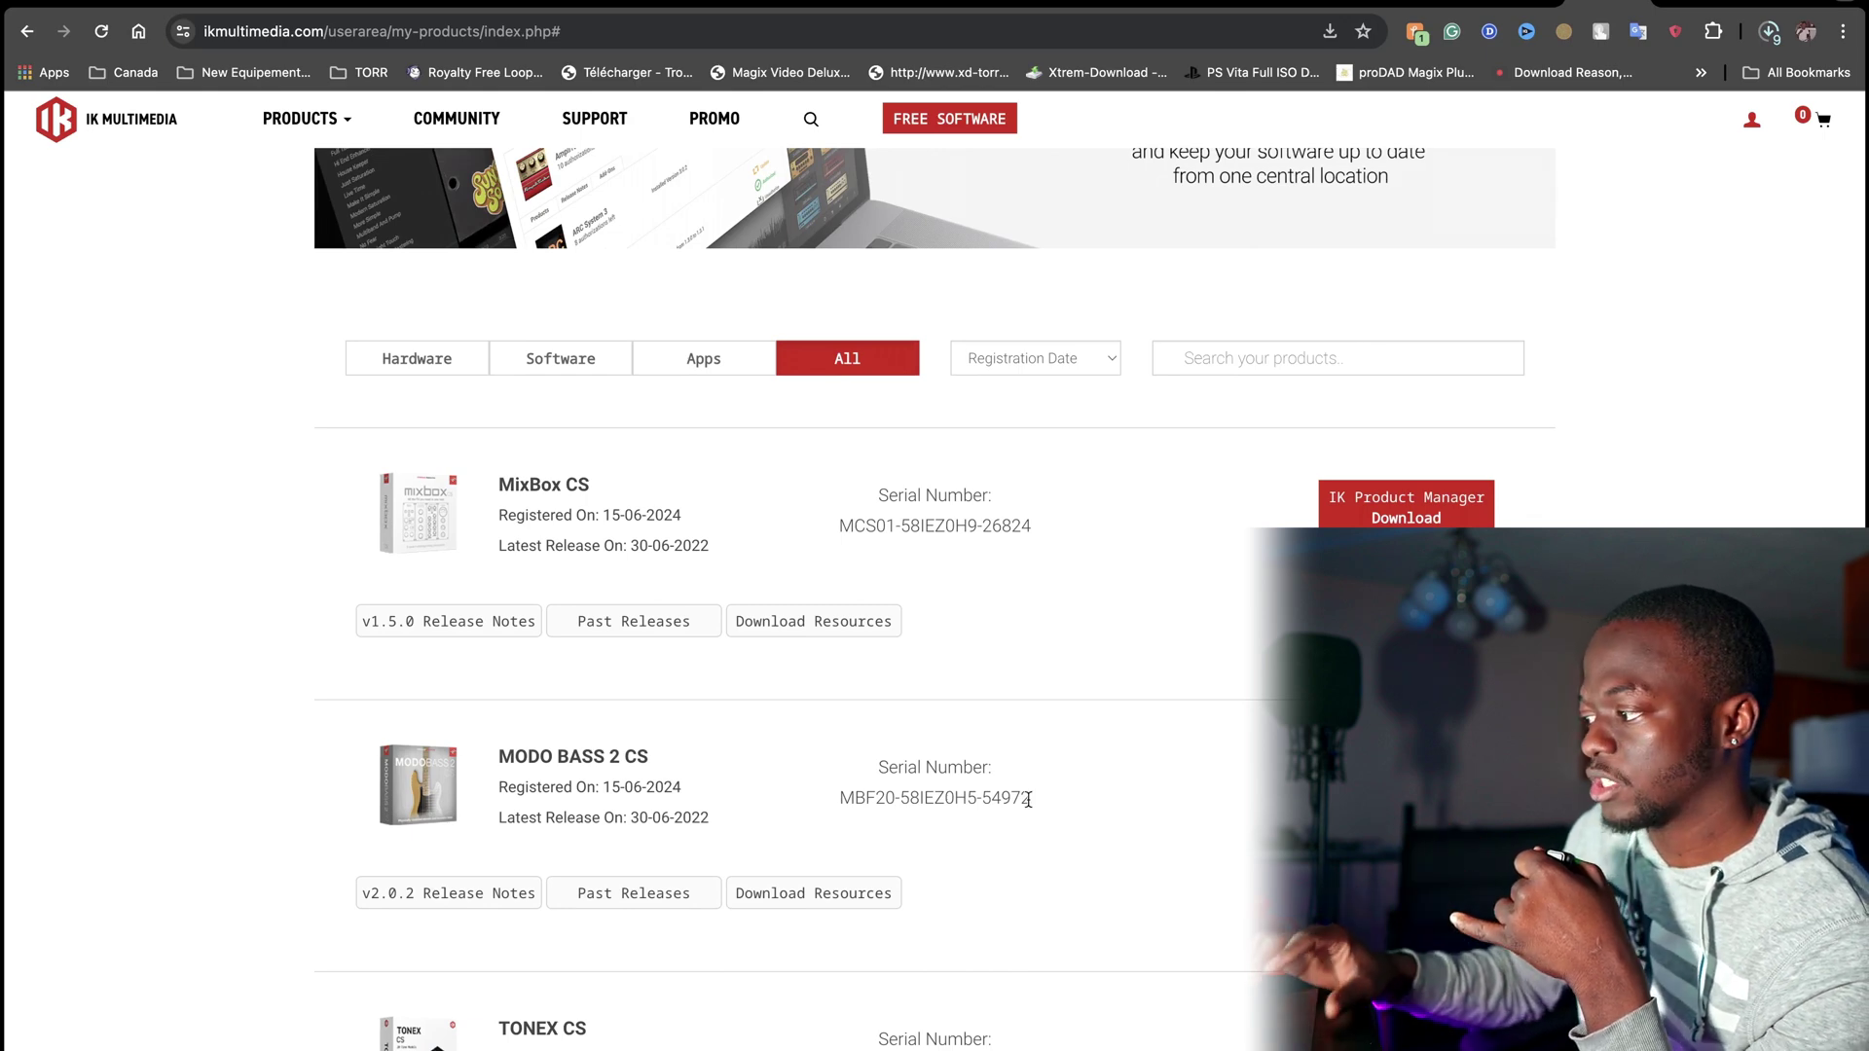
pyautogui.scroll(-5, 1028, 800)
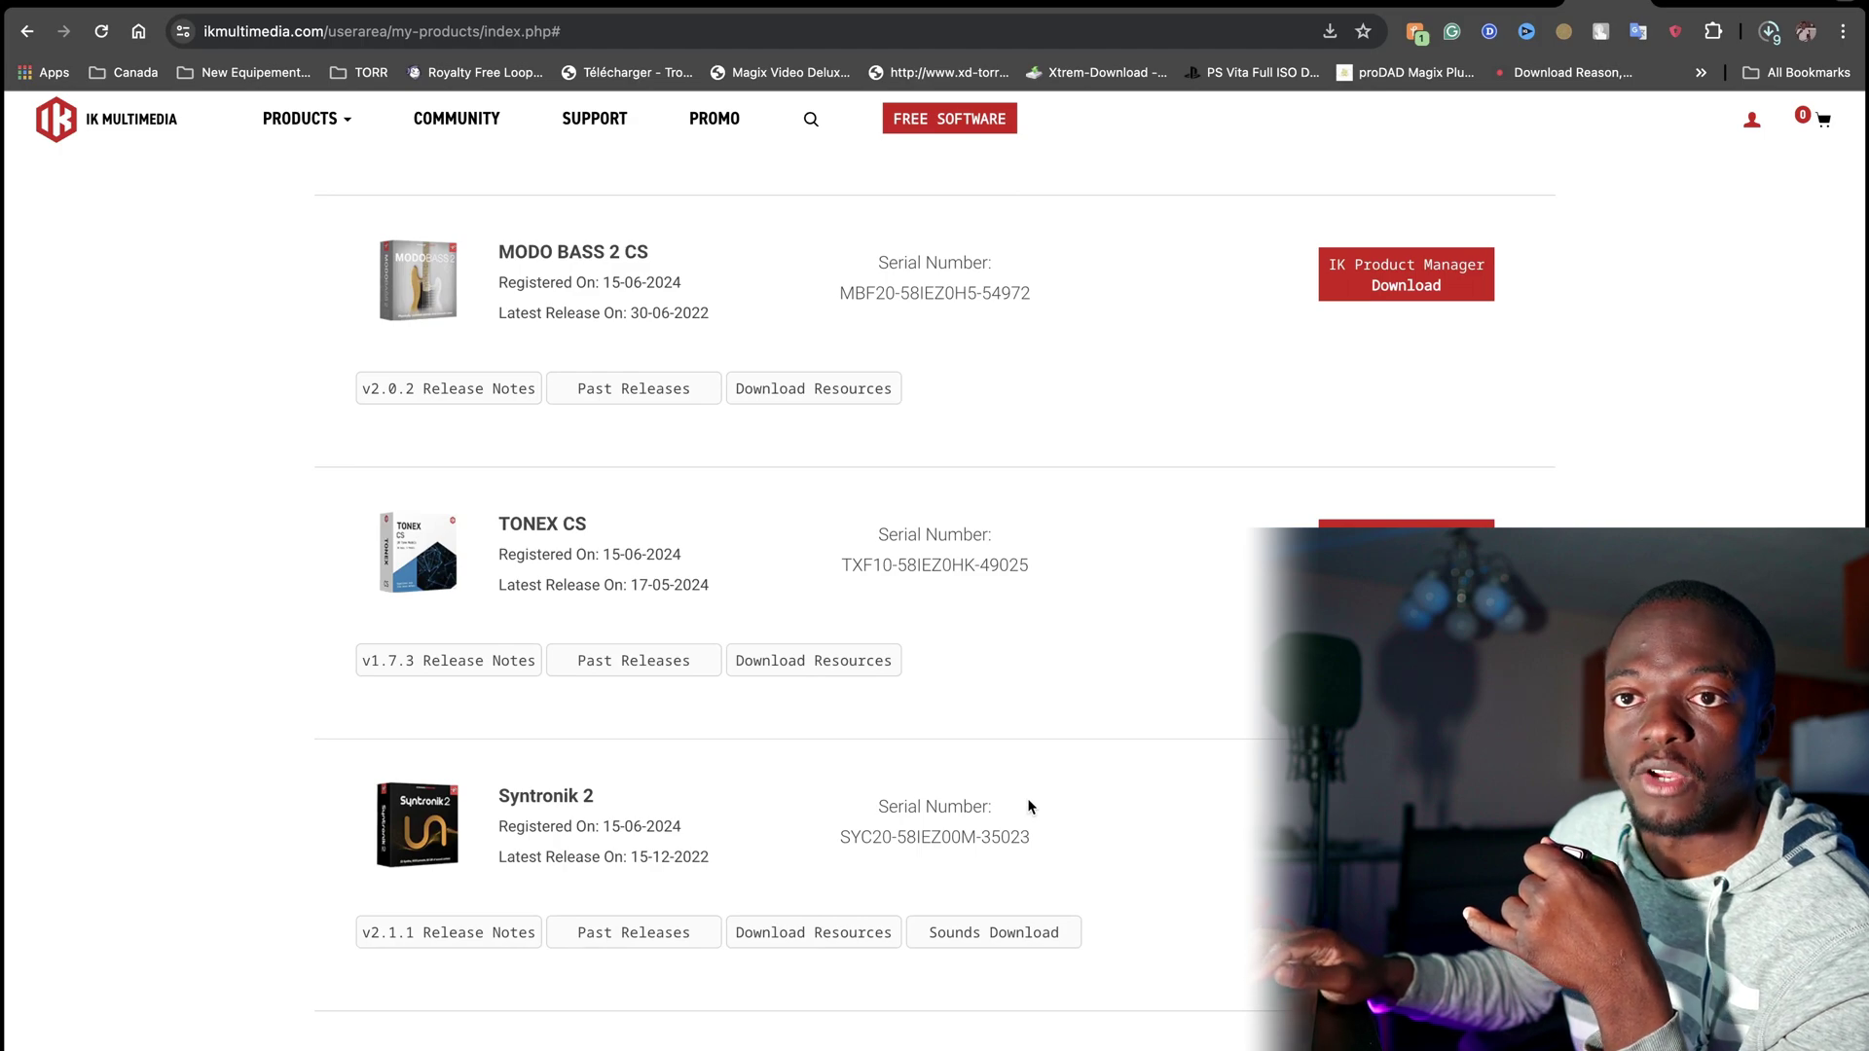
# Step: Switch to the Product Manager desktop and scroll to Miroslav Philharmonik 2 and Syntronik 2
pyautogui.hotkey('ctrl', 'Left')
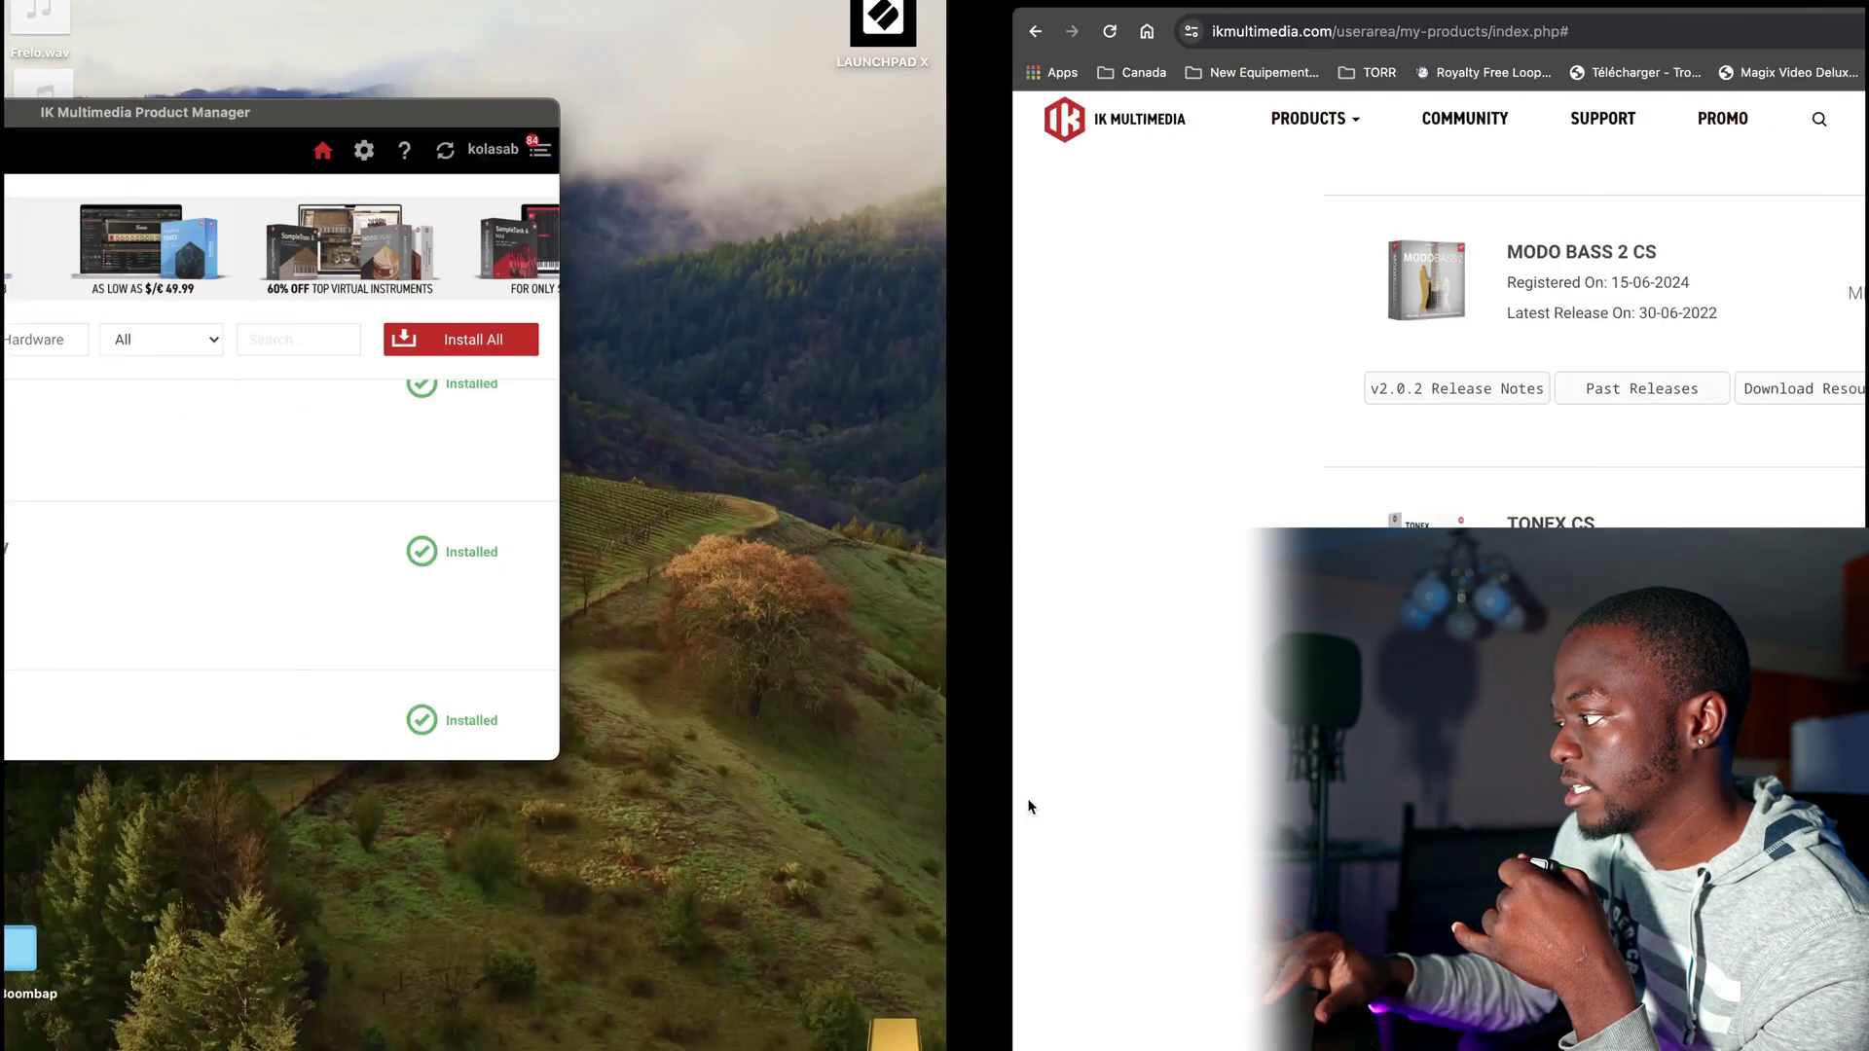
pyautogui.scroll(-5, 998, 664)
pyautogui.scroll(-20, 998, 667)
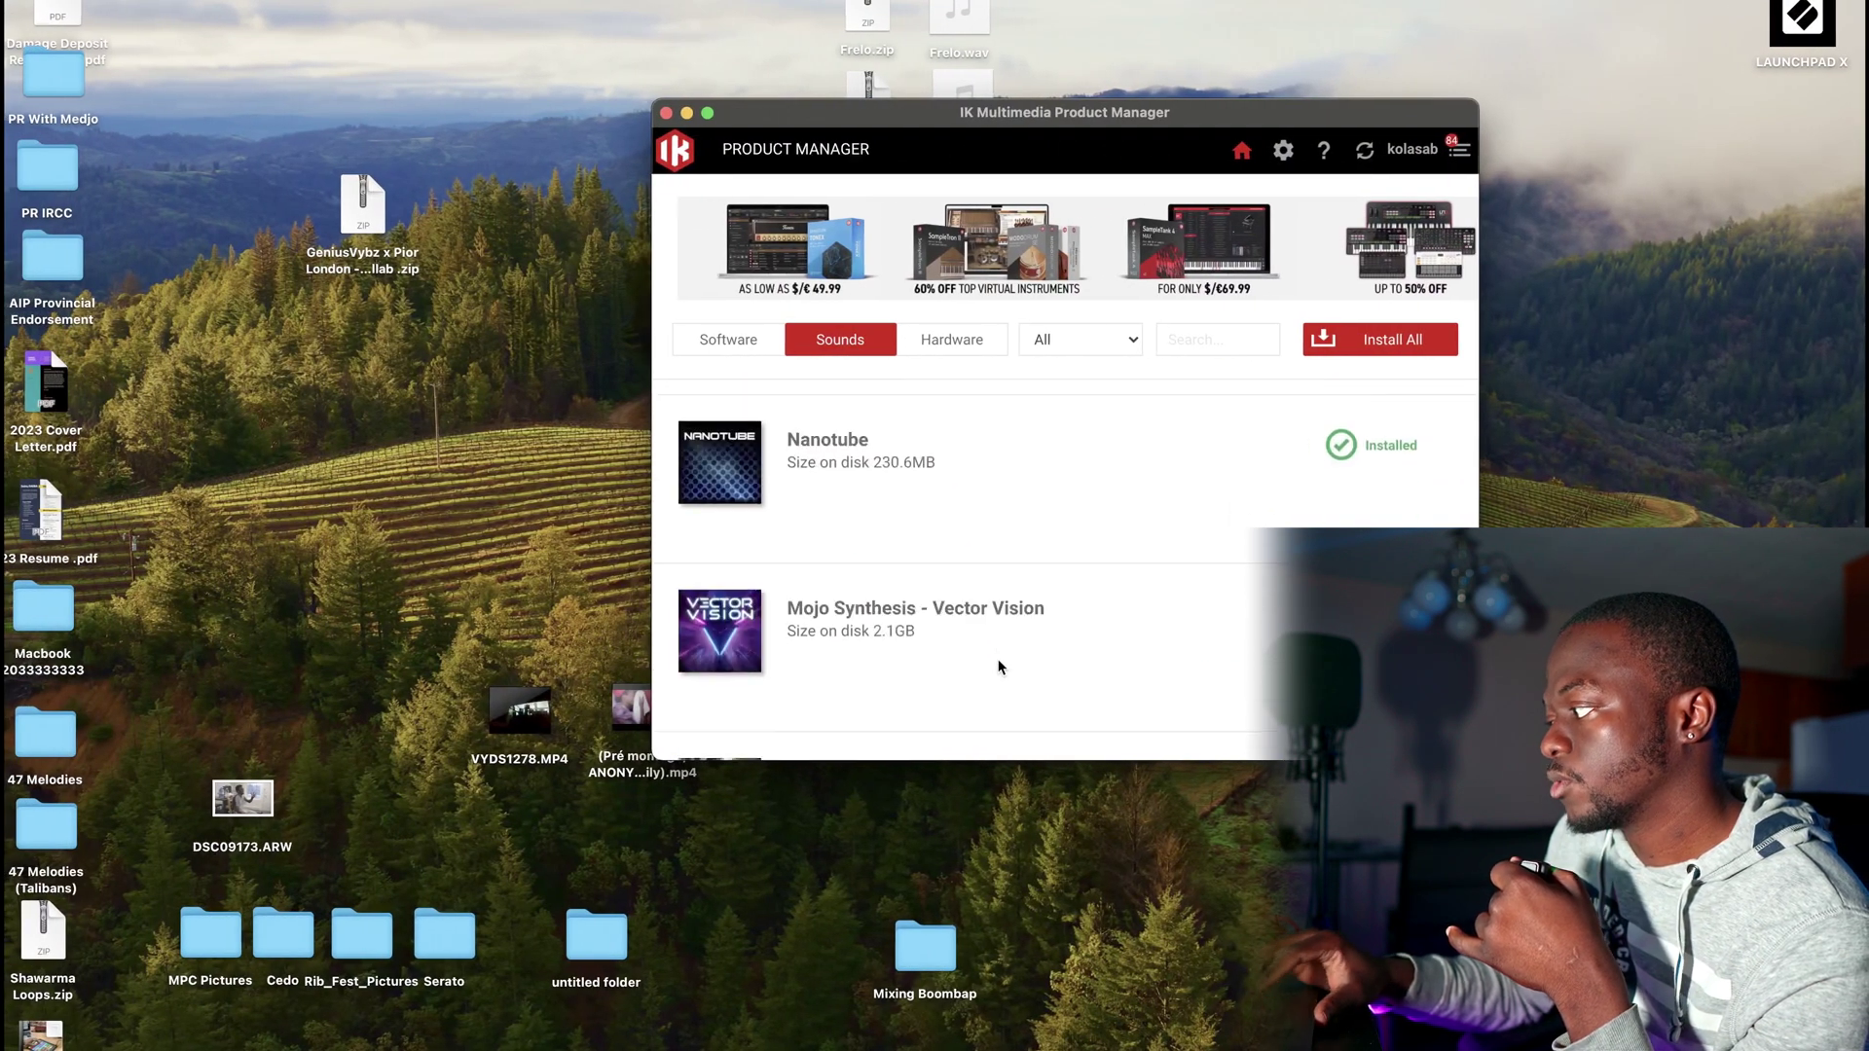
pyautogui.scroll(-5, 998, 667)
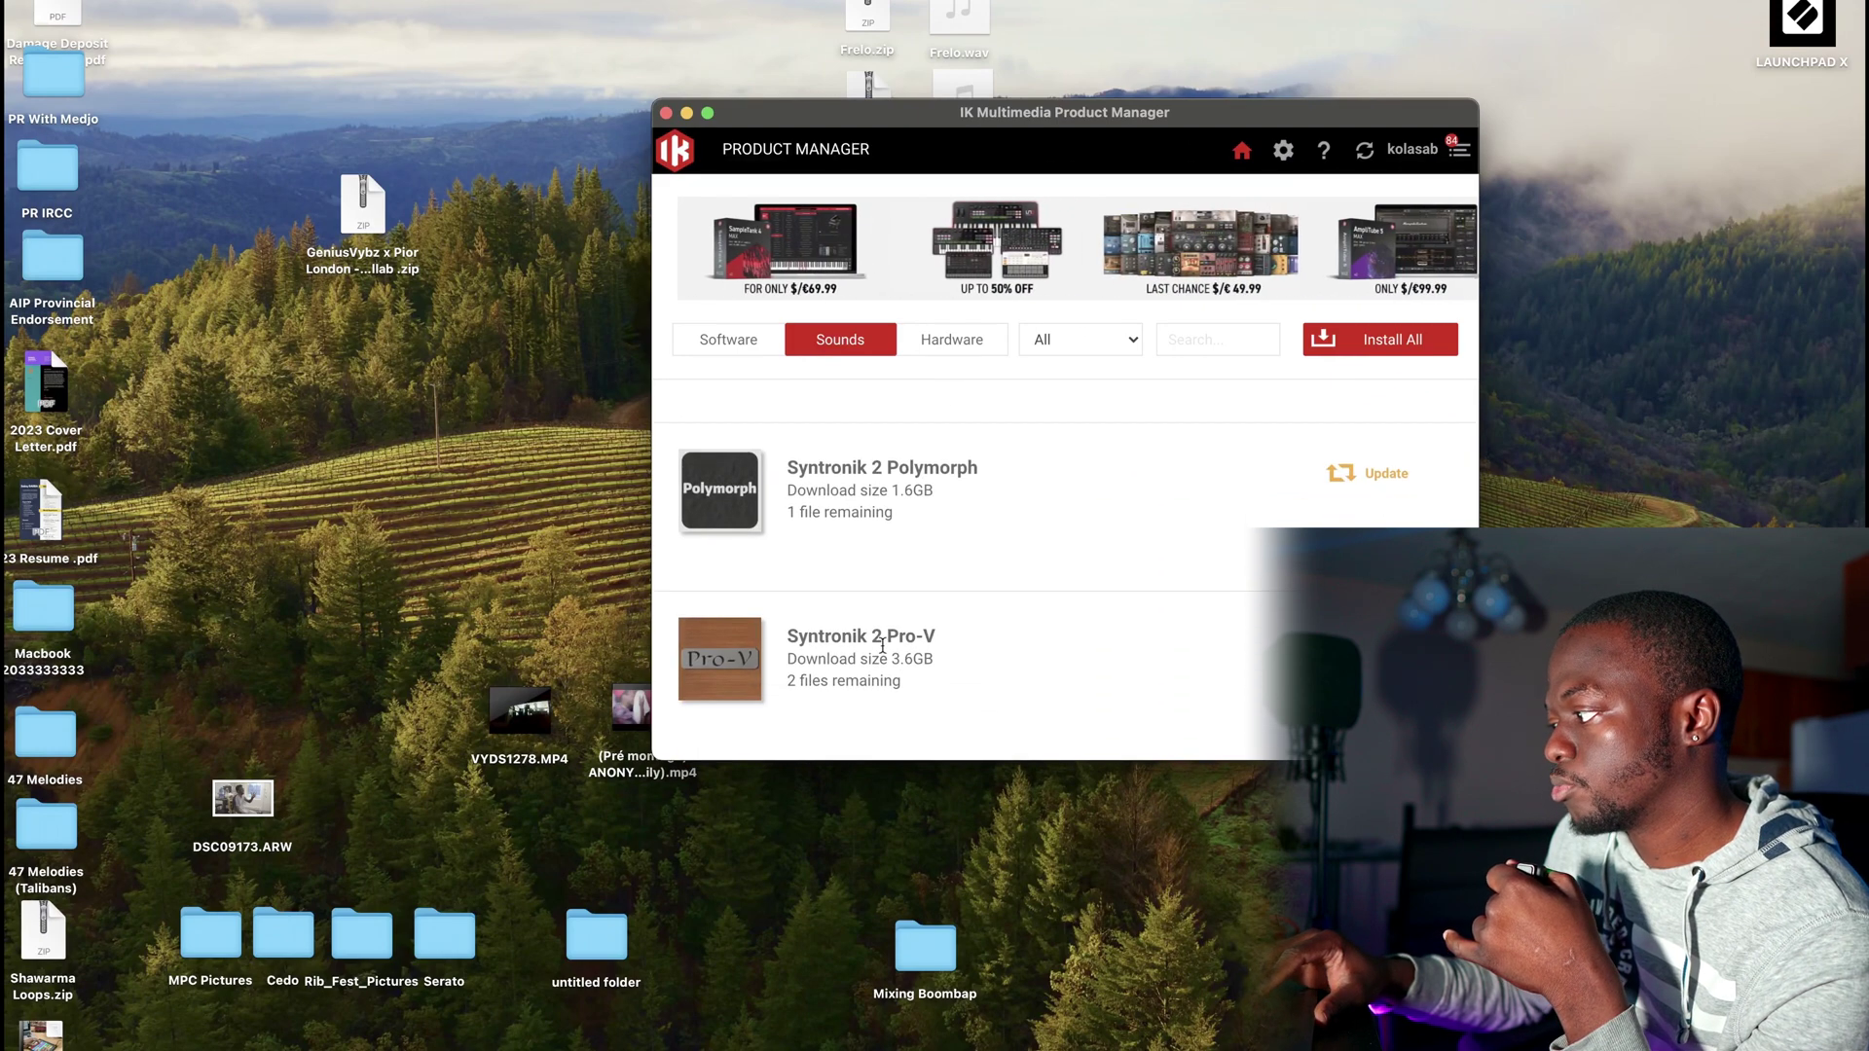
pyautogui.scroll(3, 942, 657)
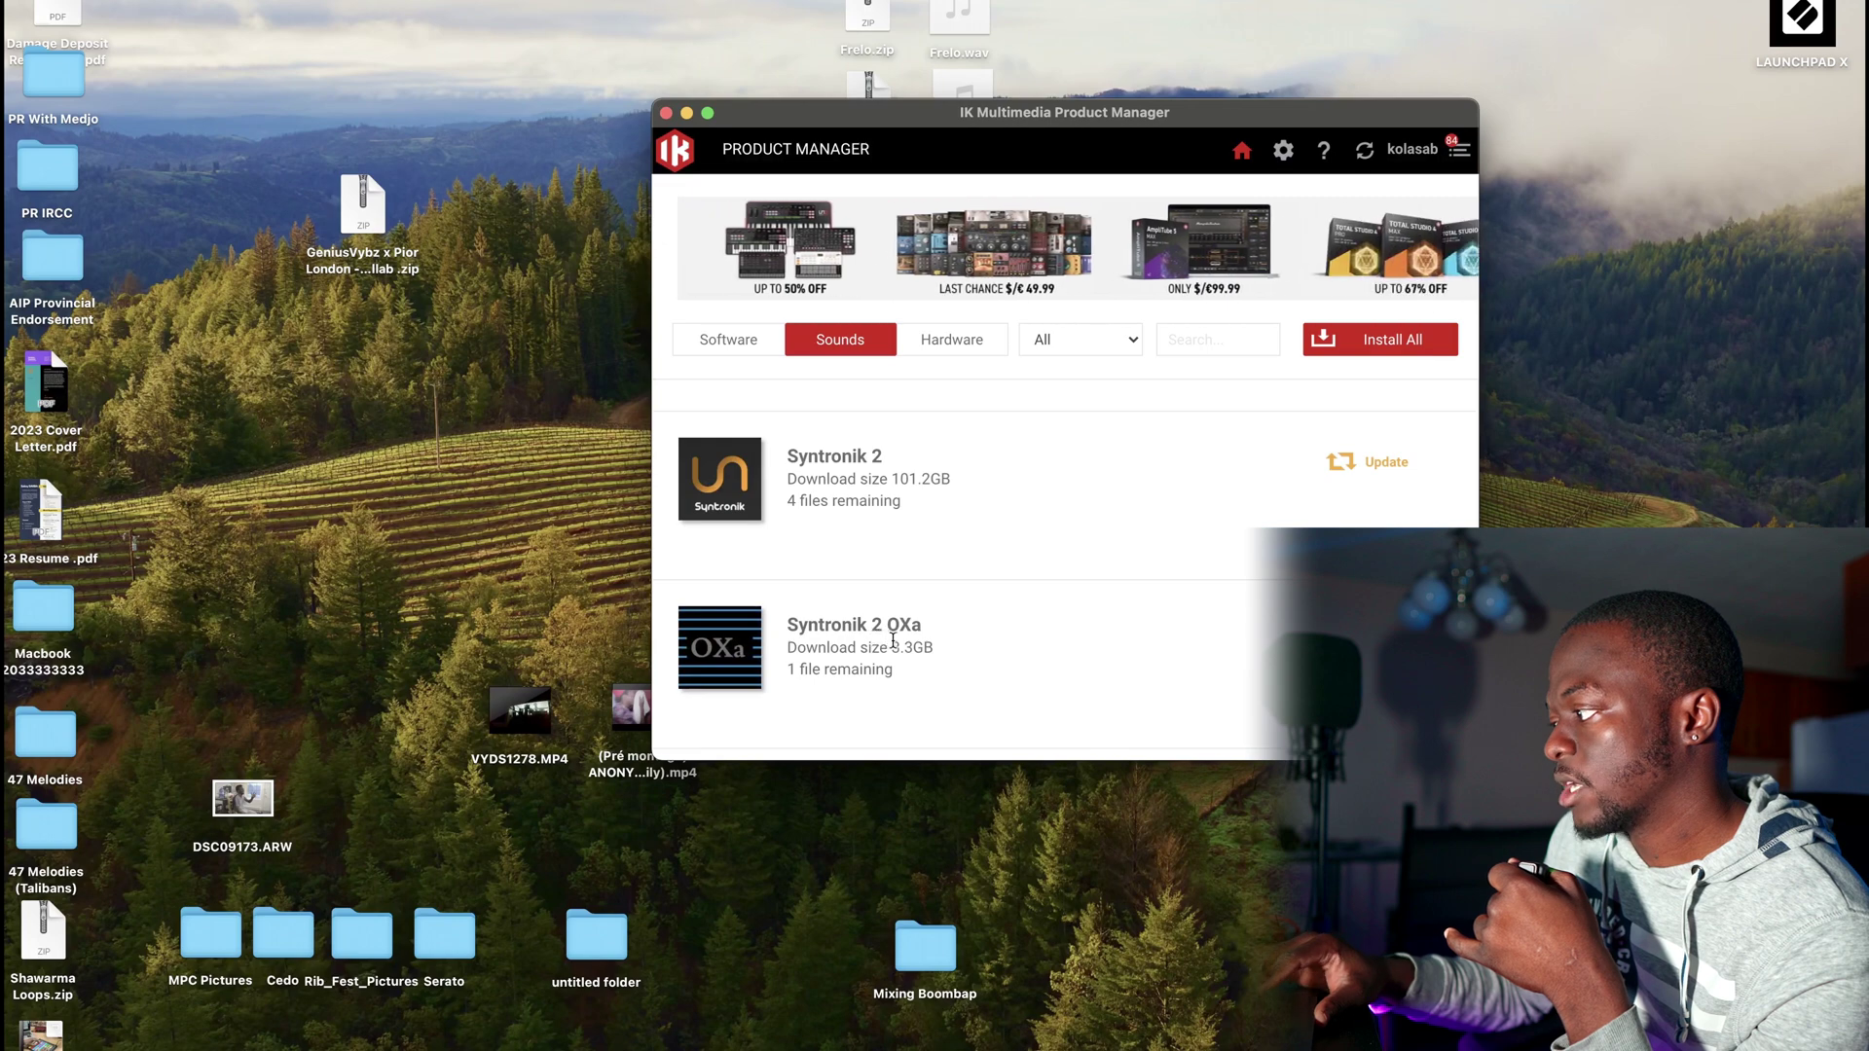
pyautogui.scroll(3, 927, 643)
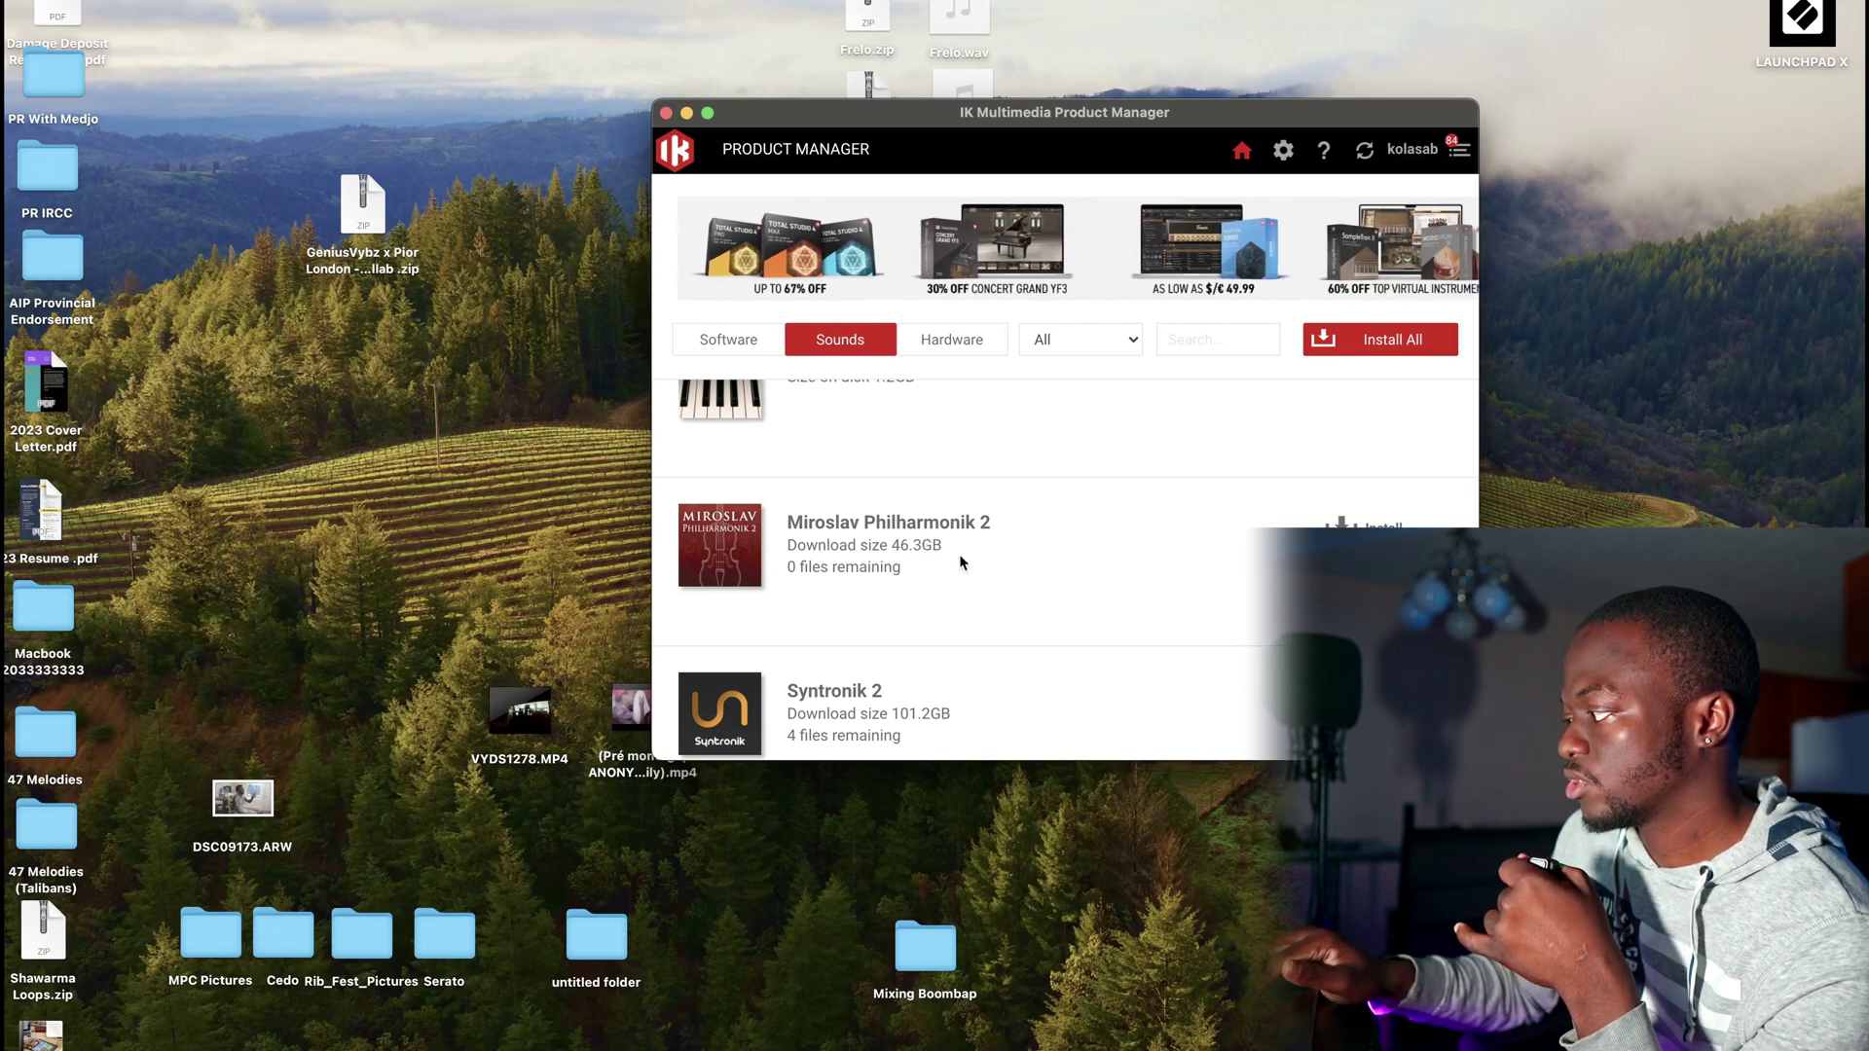
# Step: Back on My Products, open the Syntronik 2 sounds download list and pick Synths 2 - M-Poly Update
pyautogui.hotkey('ctrl', 'Right')
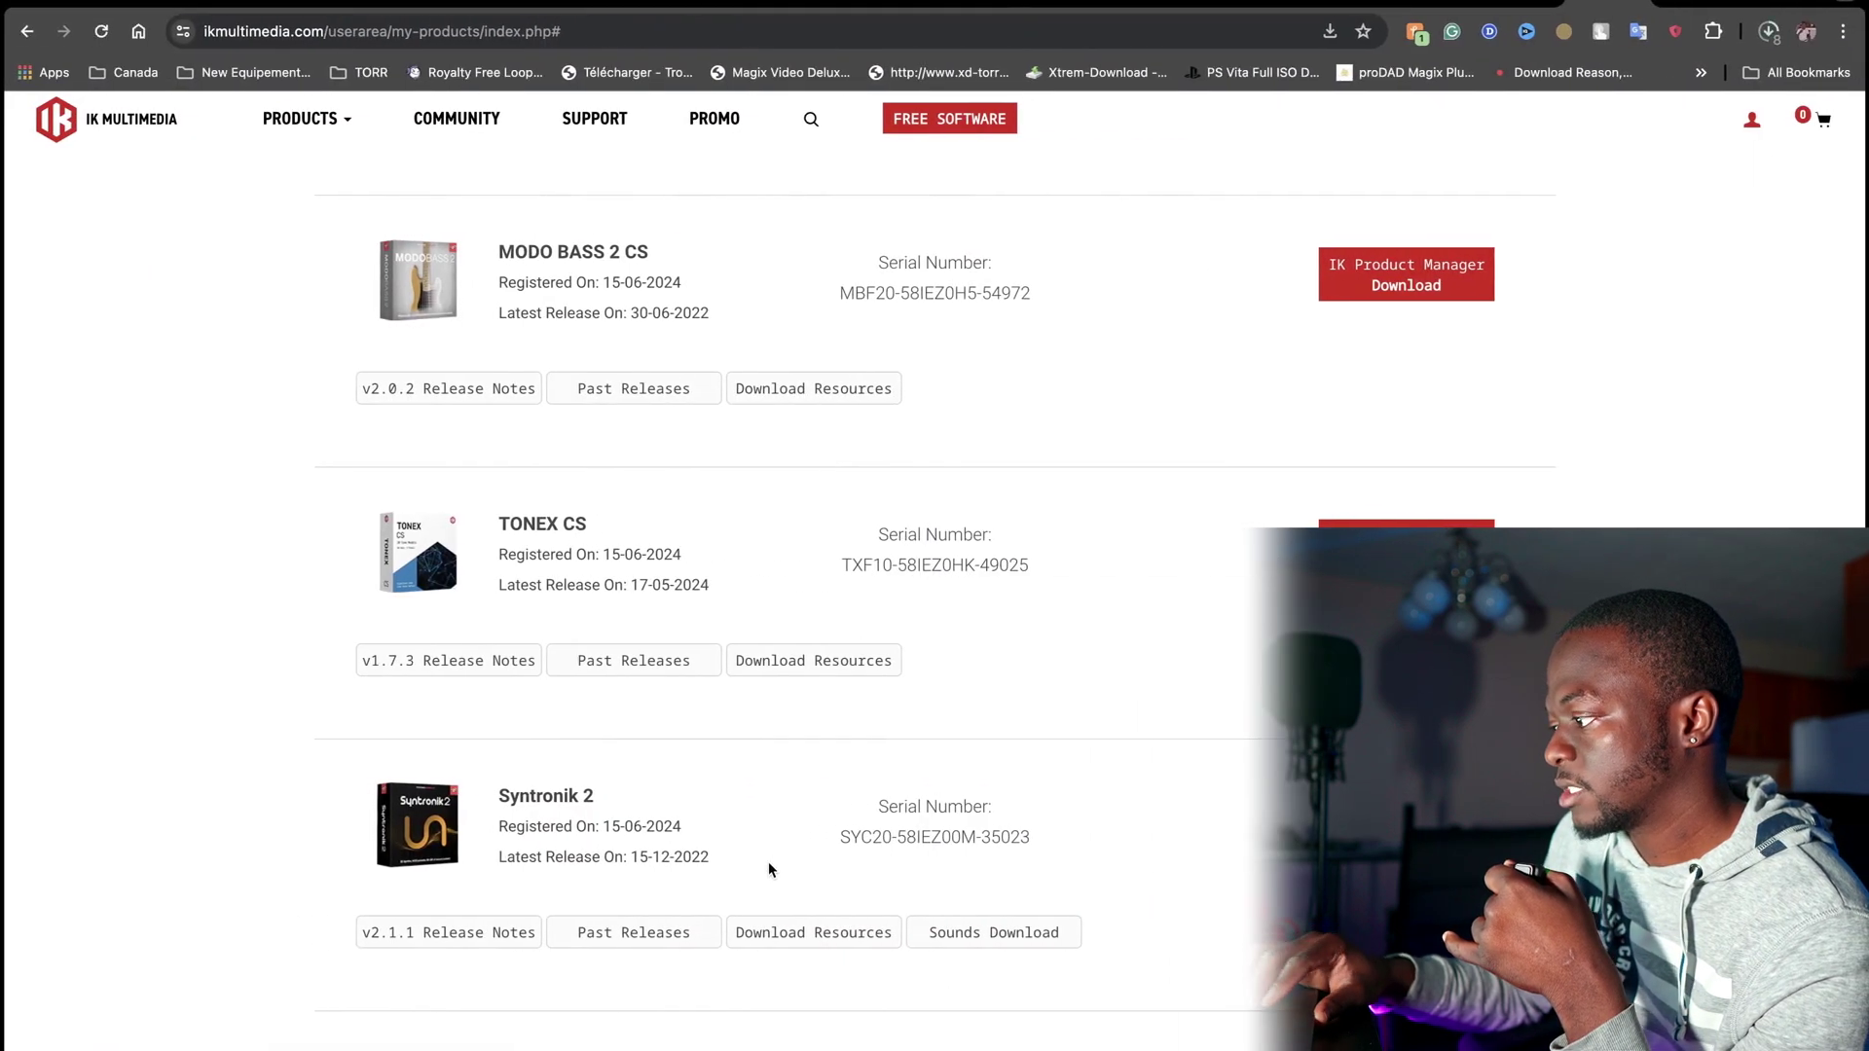
pyautogui.click(961, 925)
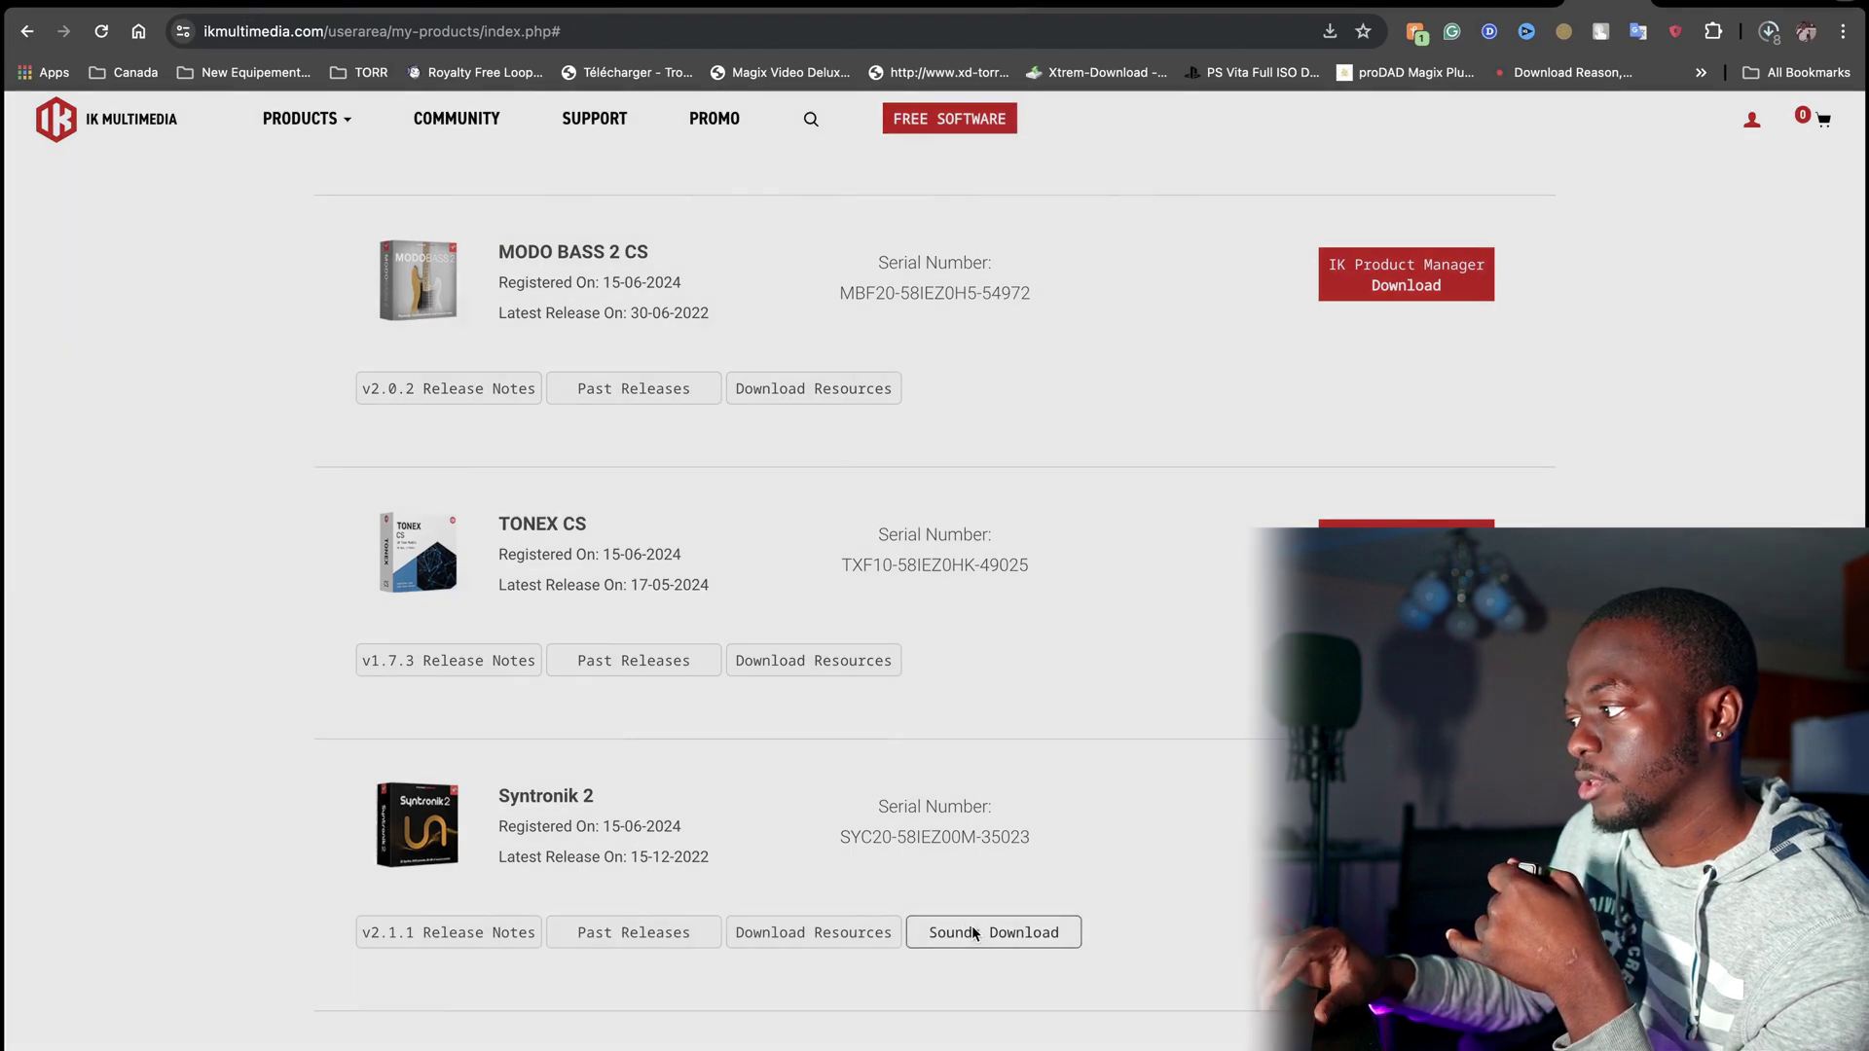
pyautogui.click(387, 432)
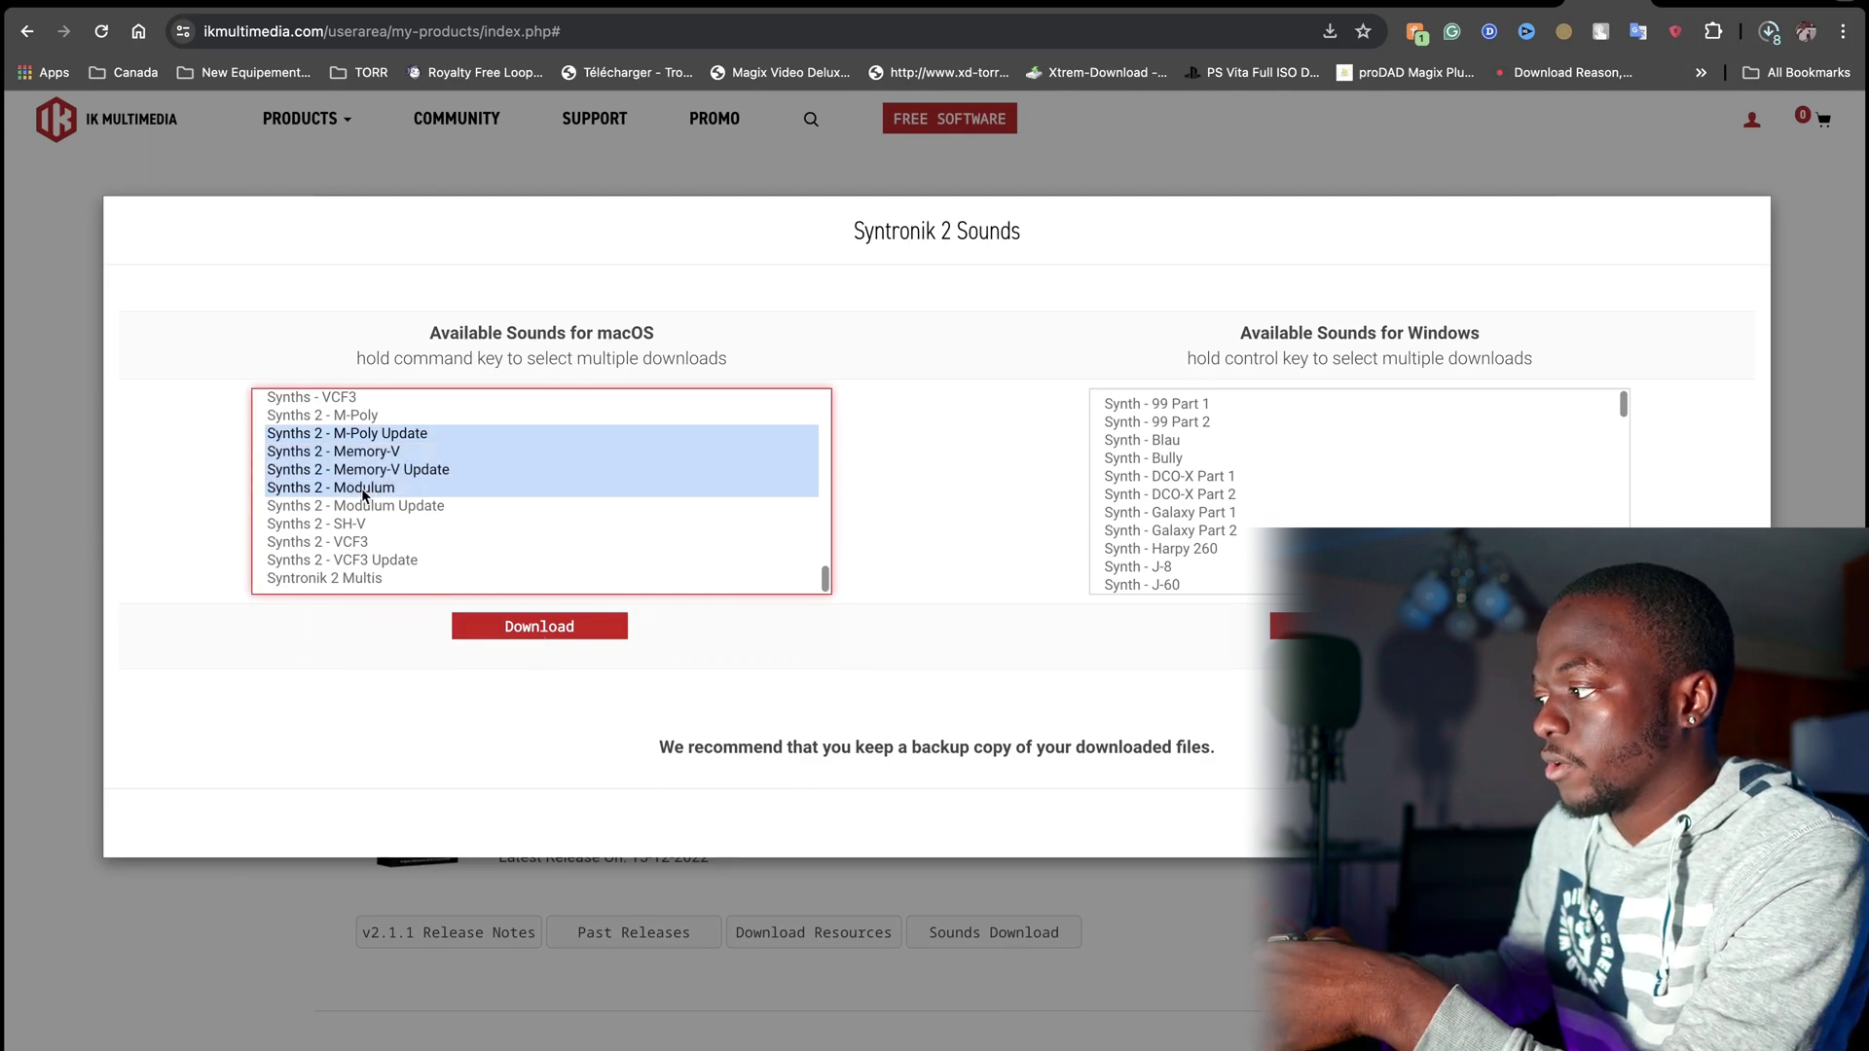
# Step: Select the macOS sounds from Synth - 99 Part 1 through Synth - Harpy 260
pyautogui.scroll(15, 402, 565)
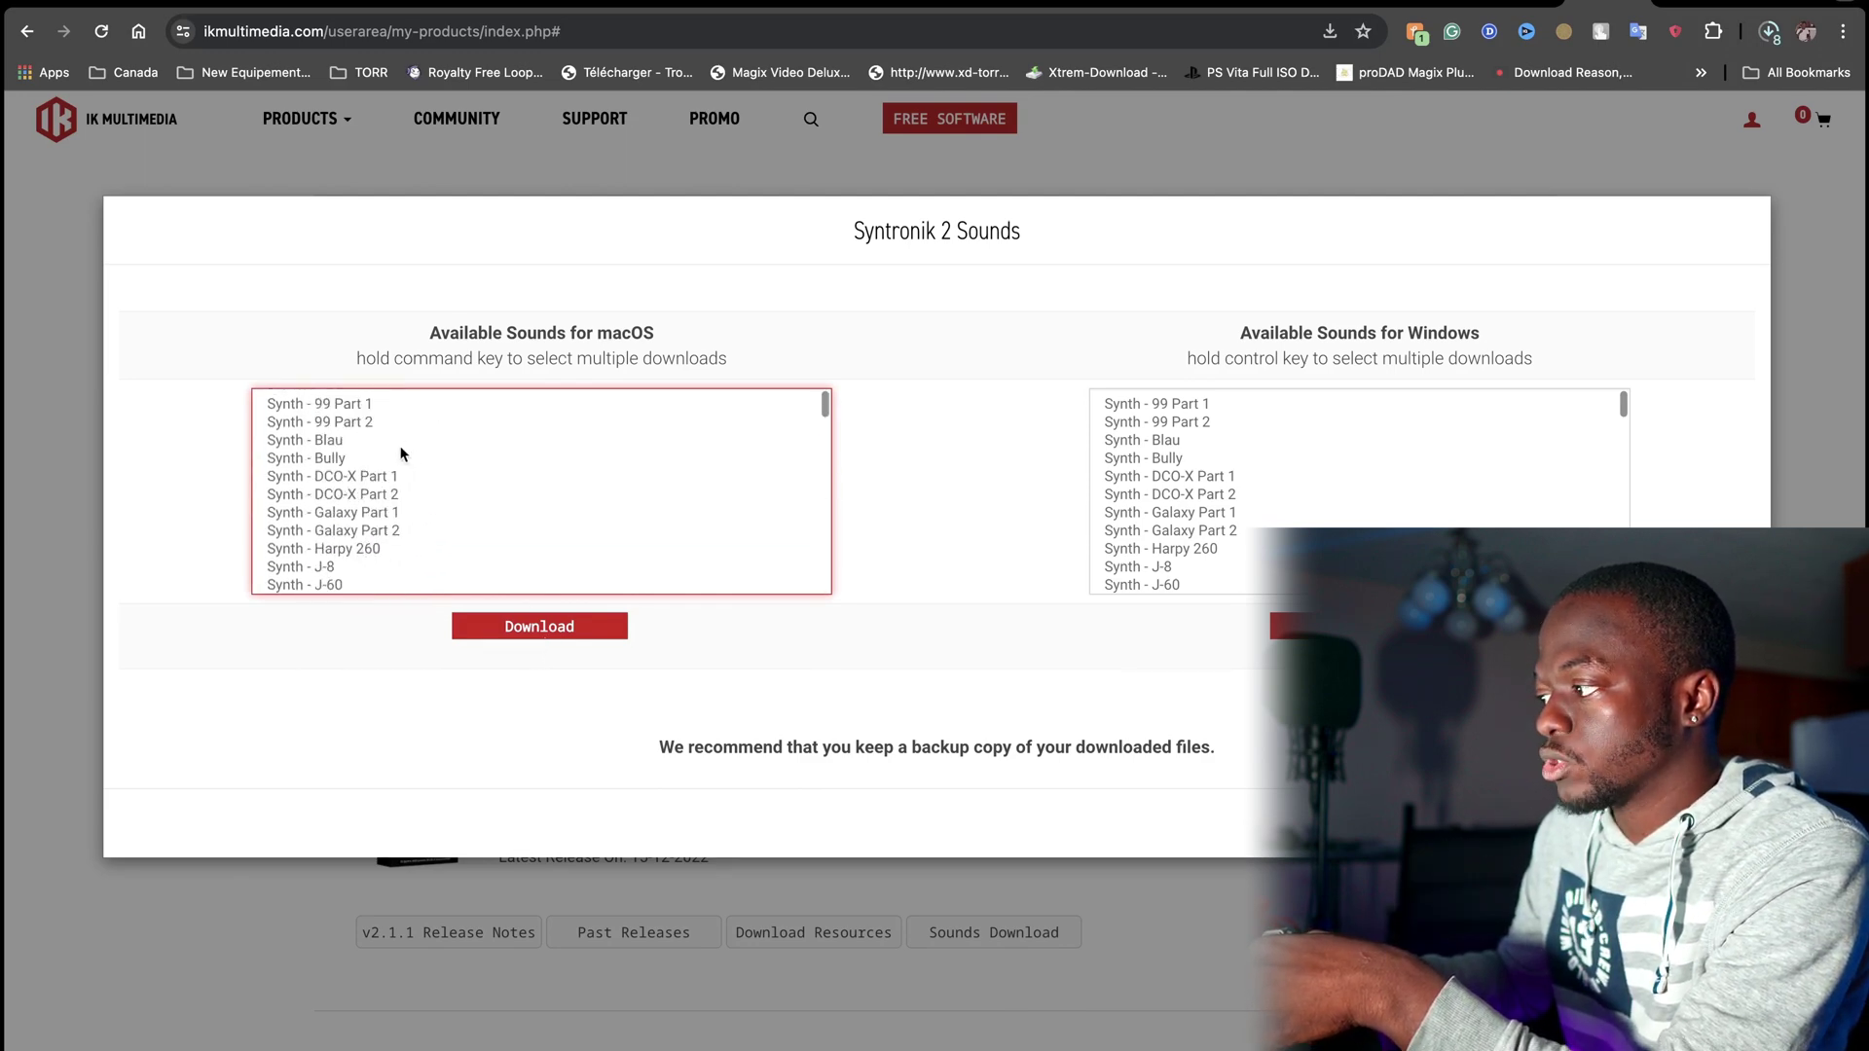
pyautogui.press('super+a')
pyautogui.scroll(-10, 425, 458)
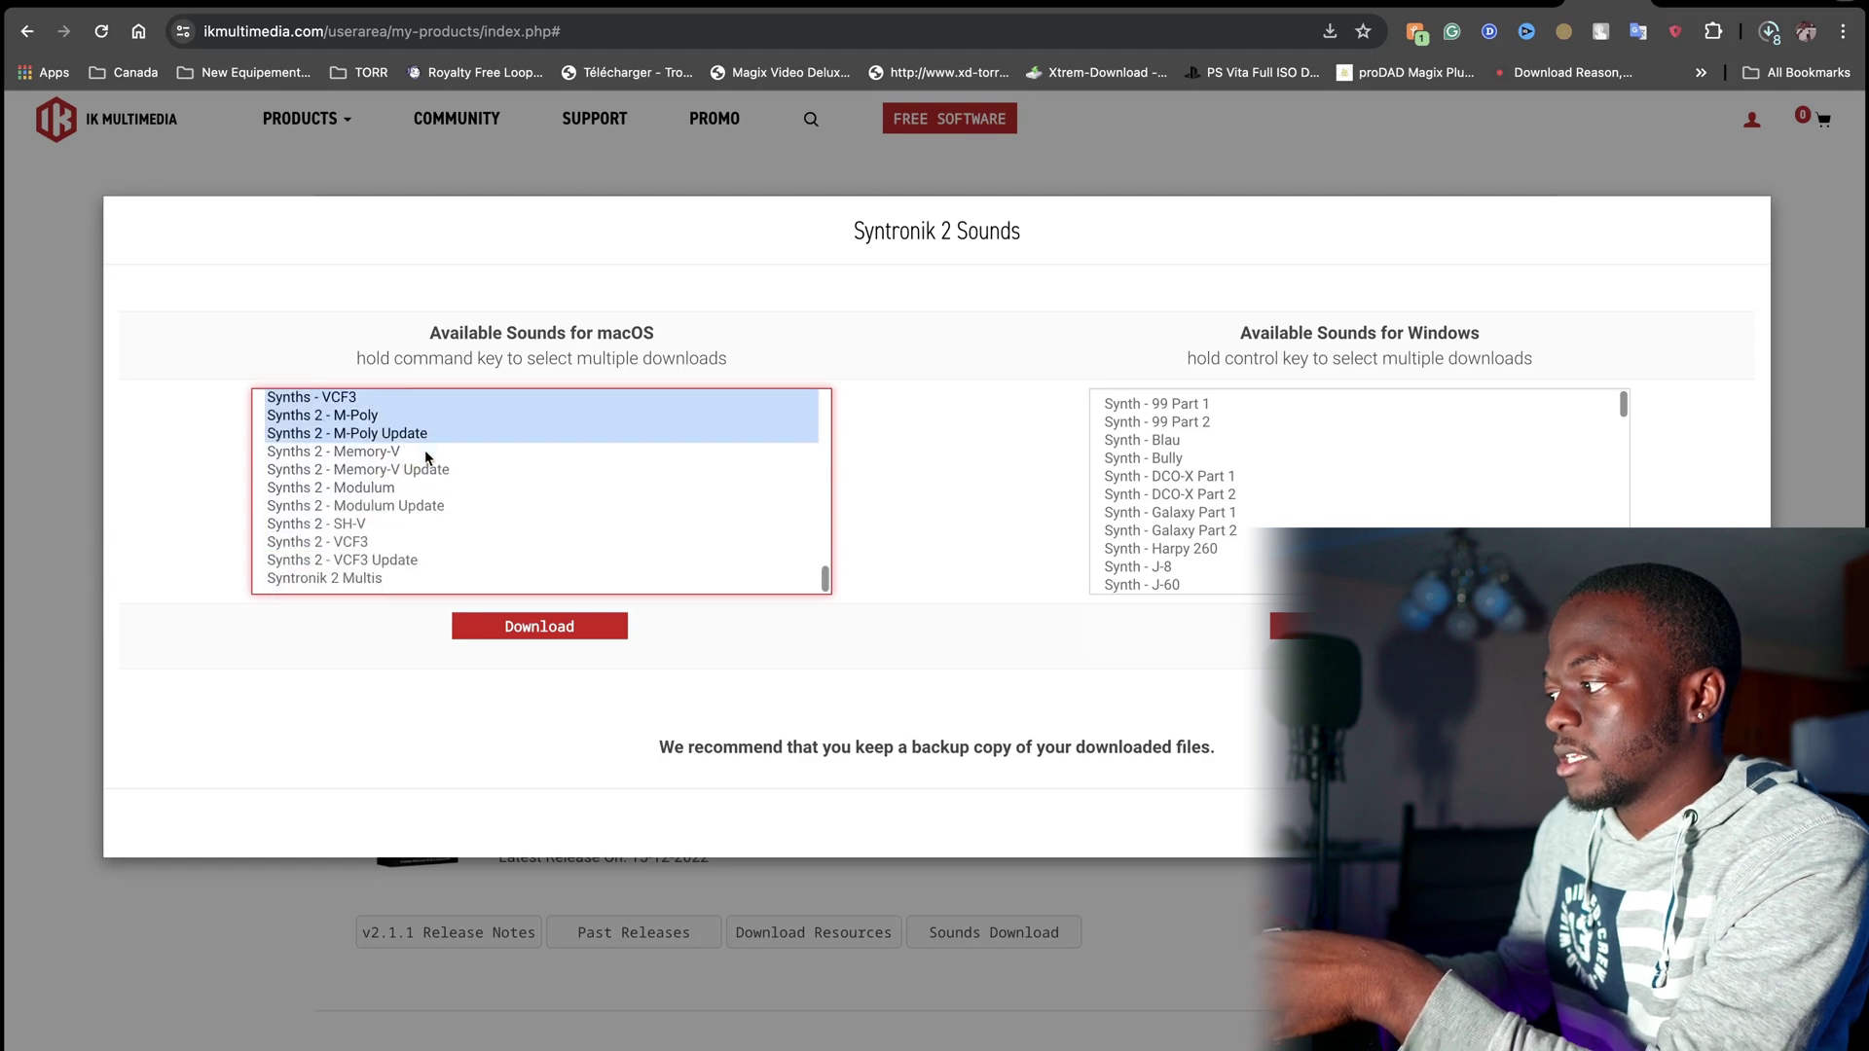
pyautogui.scroll(15, 426, 458)
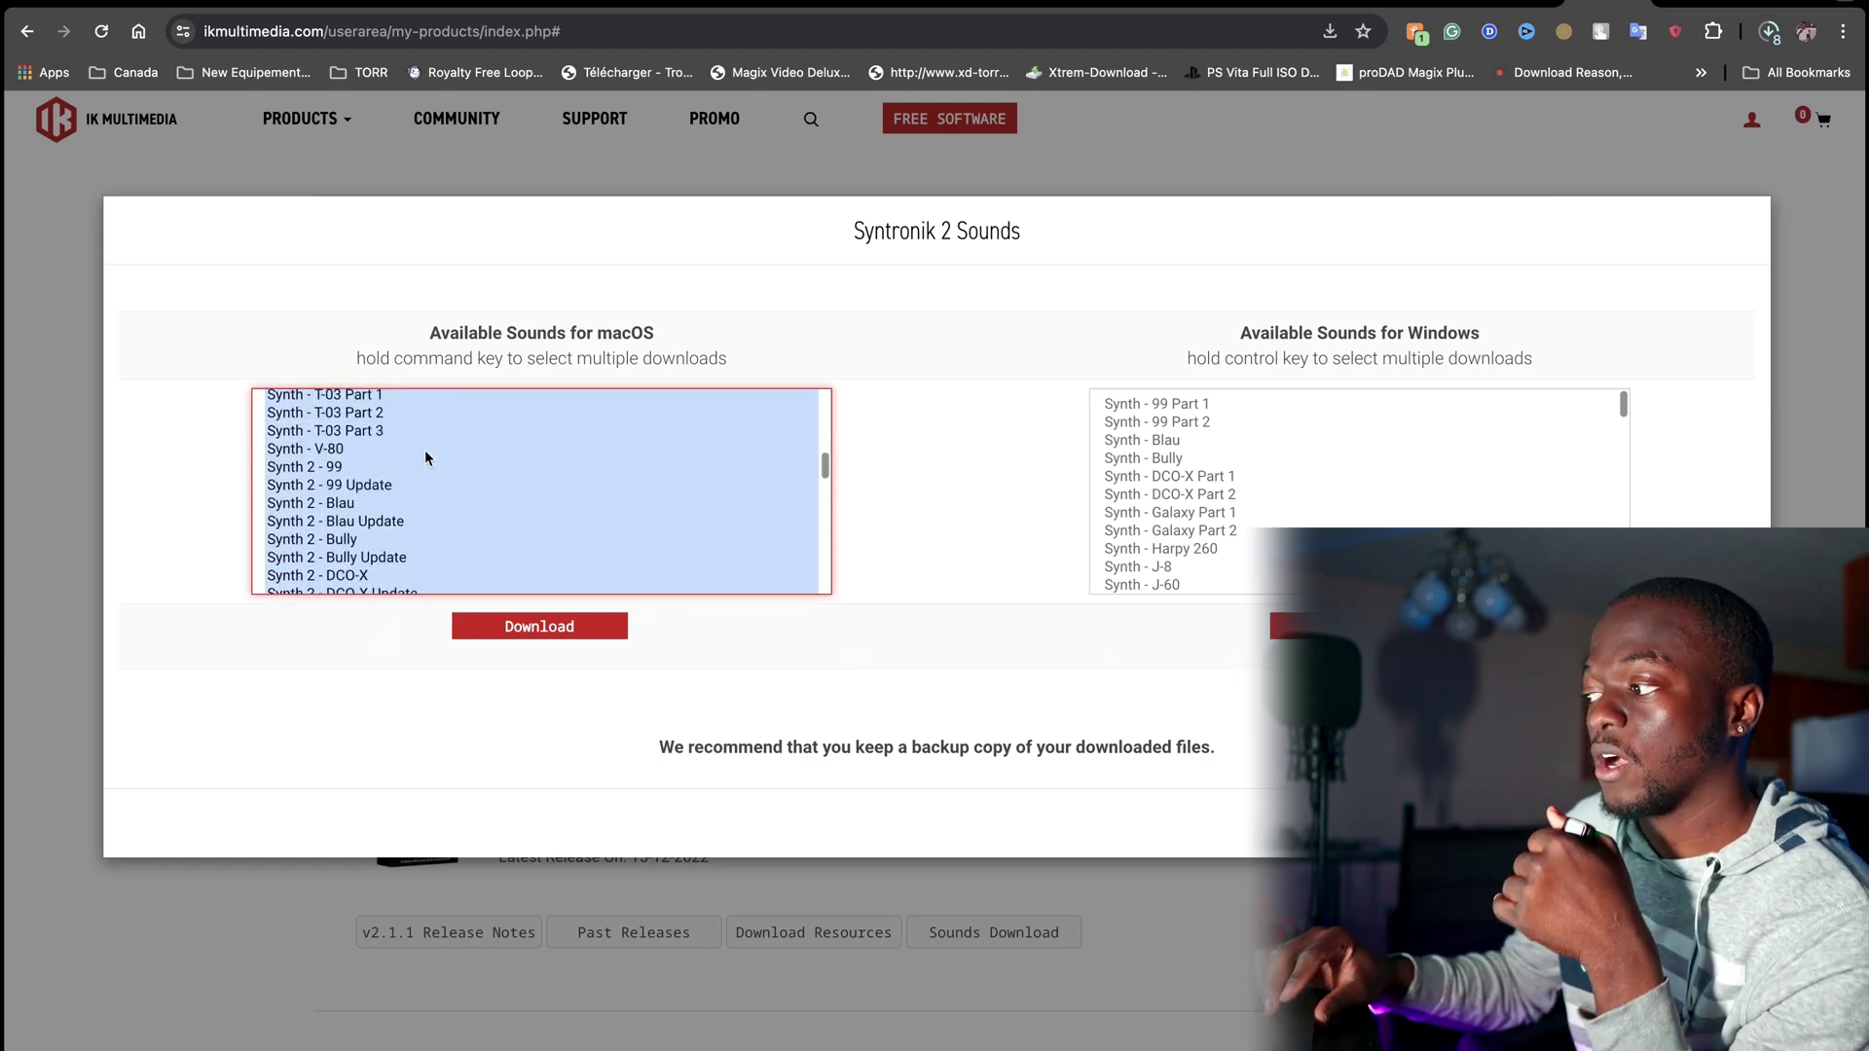
pyautogui.click(355, 406)
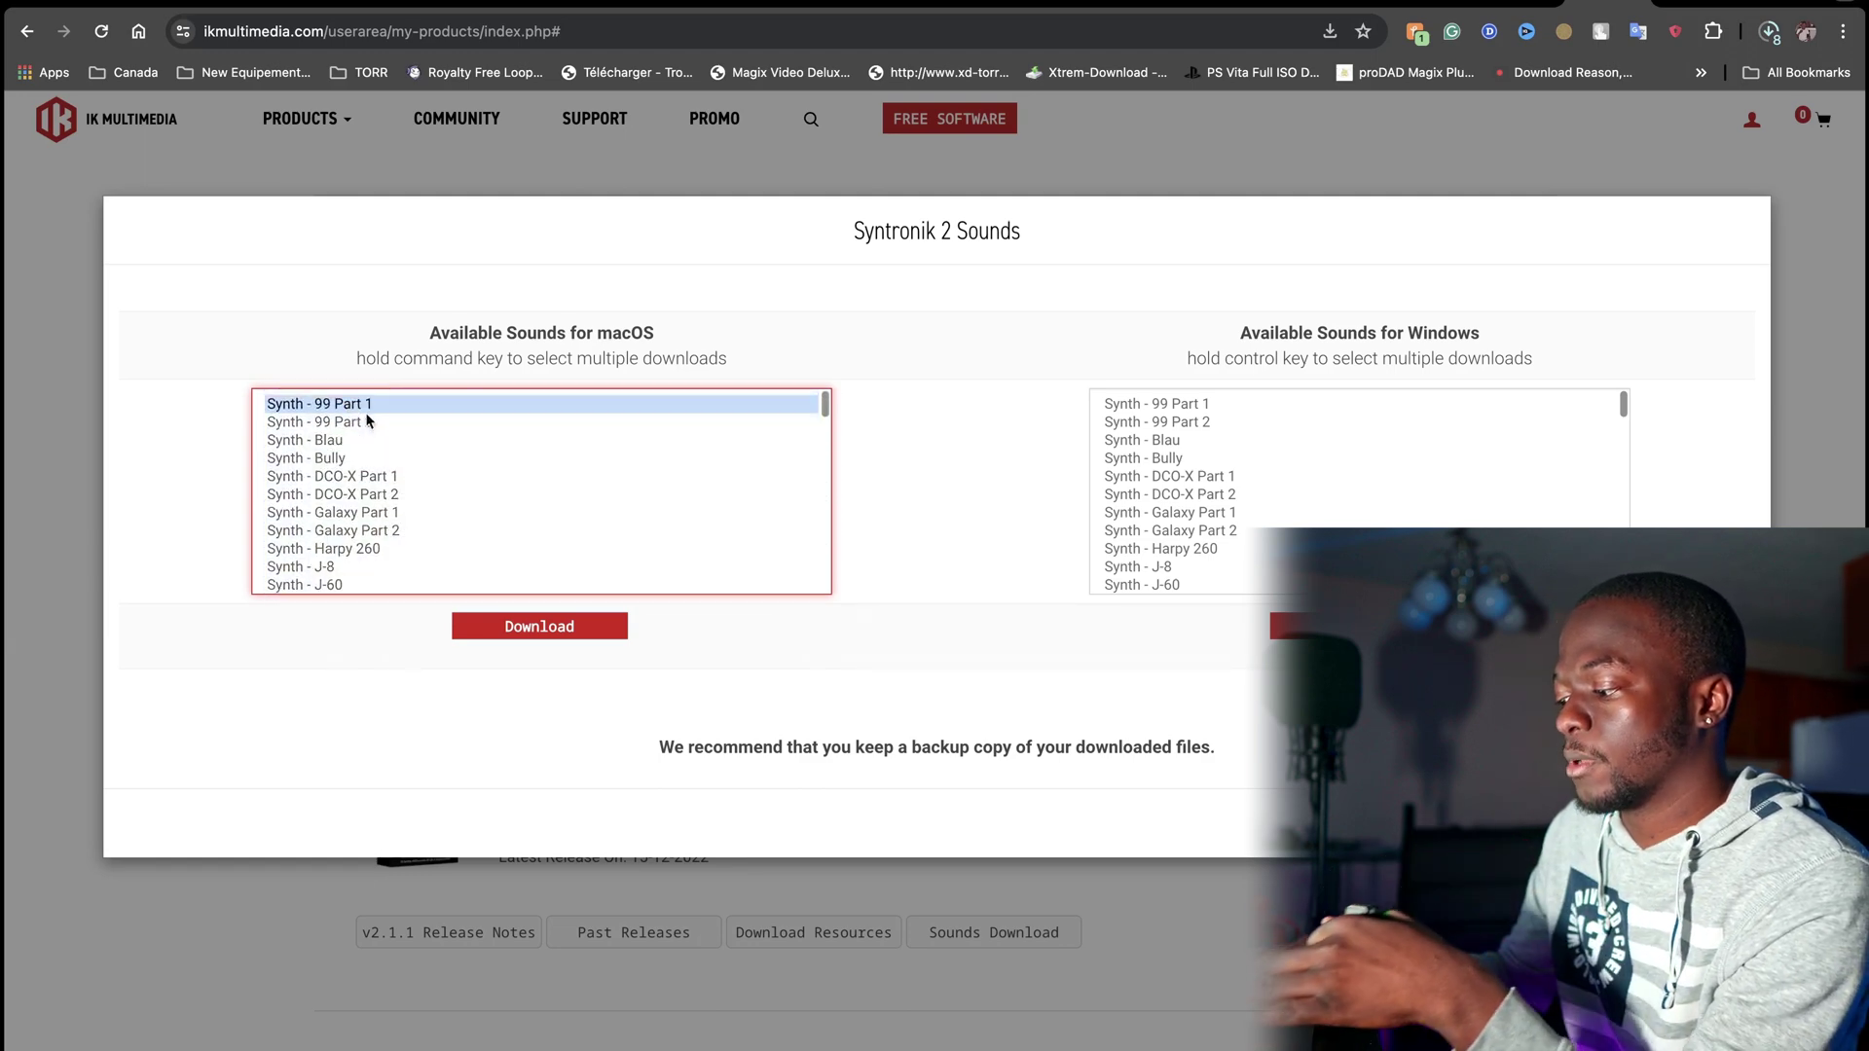
pyautogui.keyDown('shift'); pyautogui.click(350, 551); pyautogui.keyUp('shift')
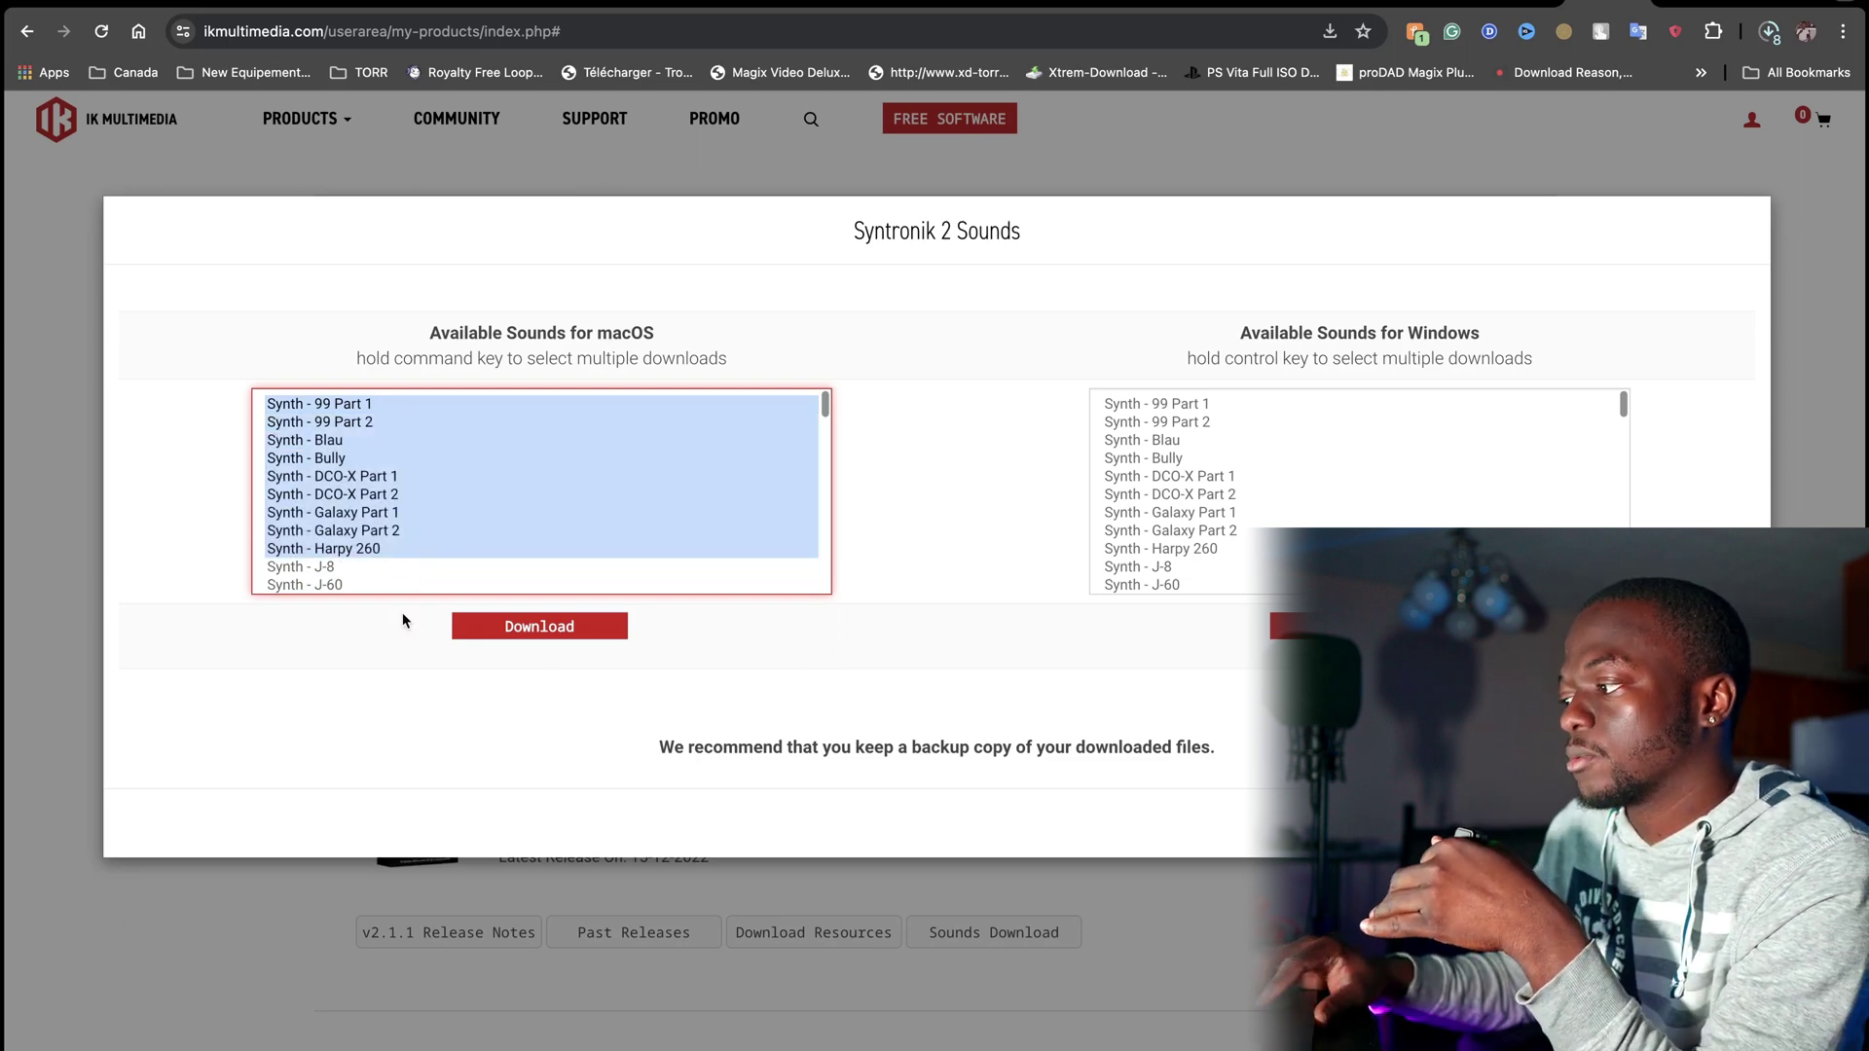
pyautogui.scroll(-10, 411, 579)
pyautogui.scroll(-8, 411, 580)
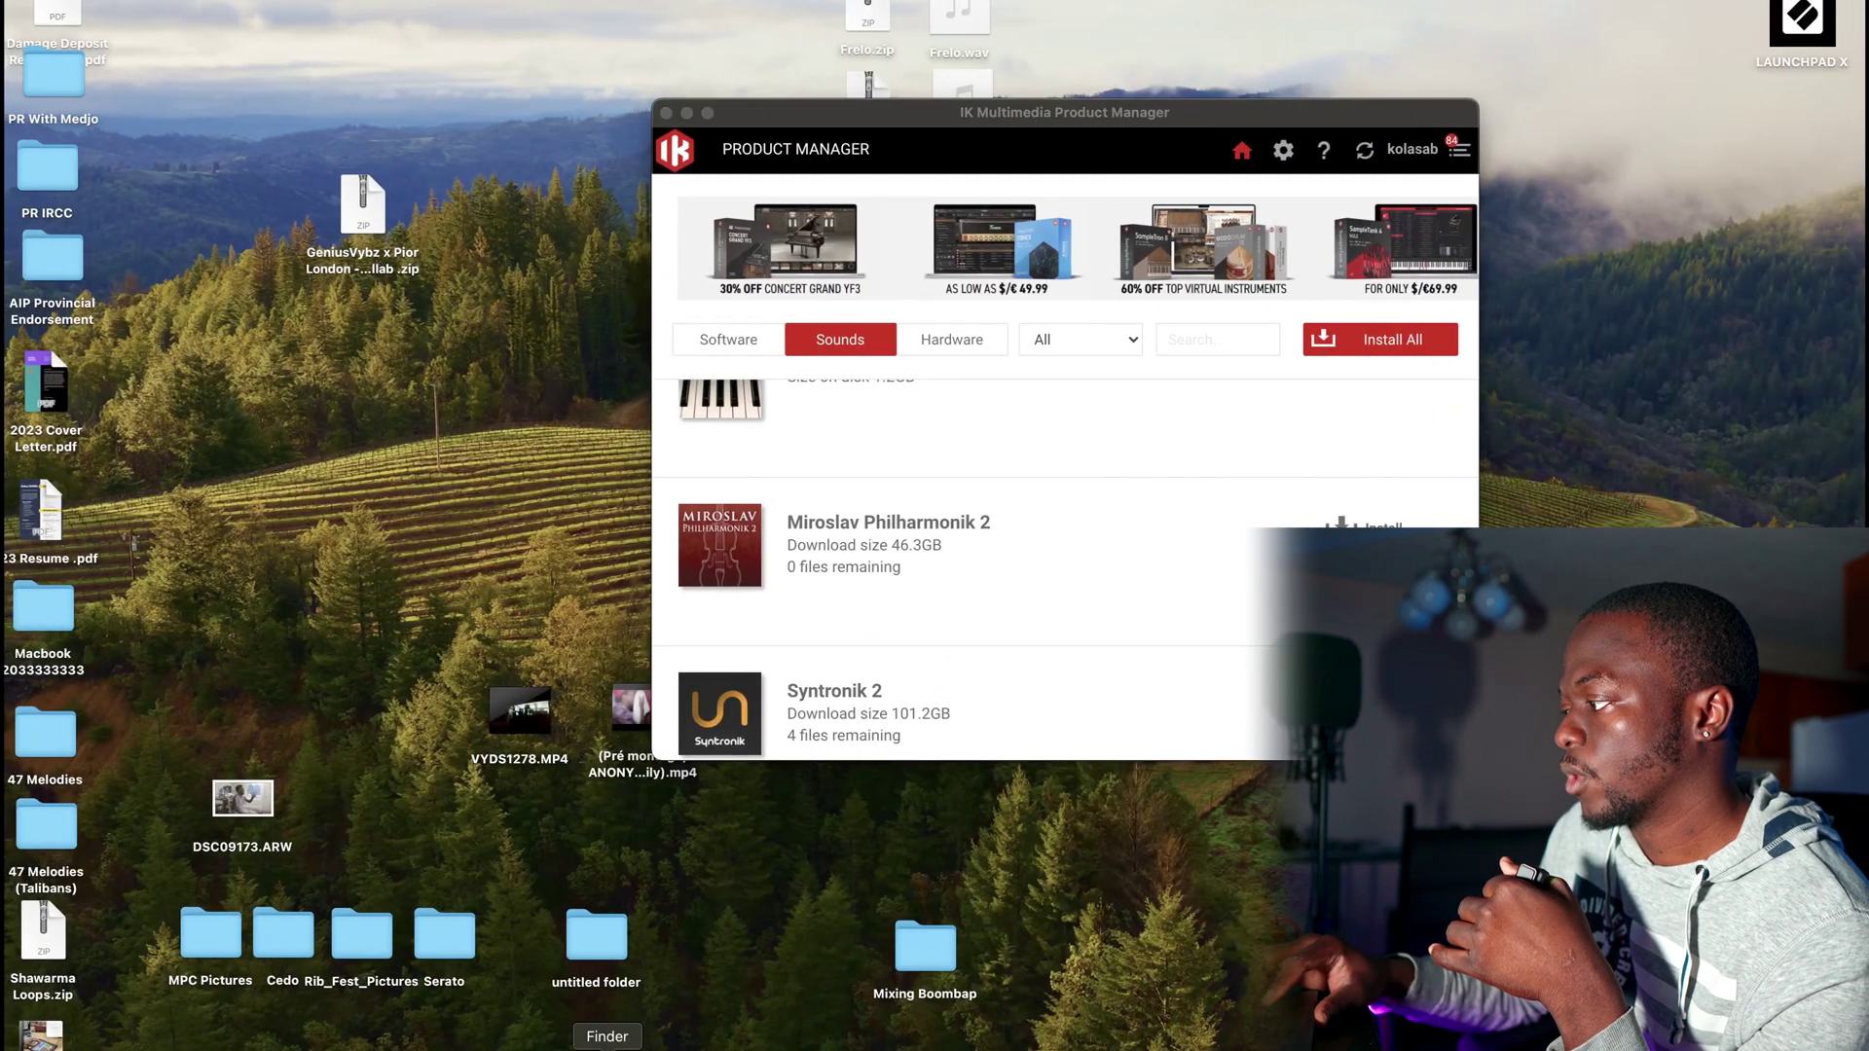
# Step: In Finder's Downloads, mount MP2_Concert_Harp.dmg, close its window, and select MP2_Part_1.dmg
pyautogui.click(404, 1044)
pyautogui.click(708, 553)
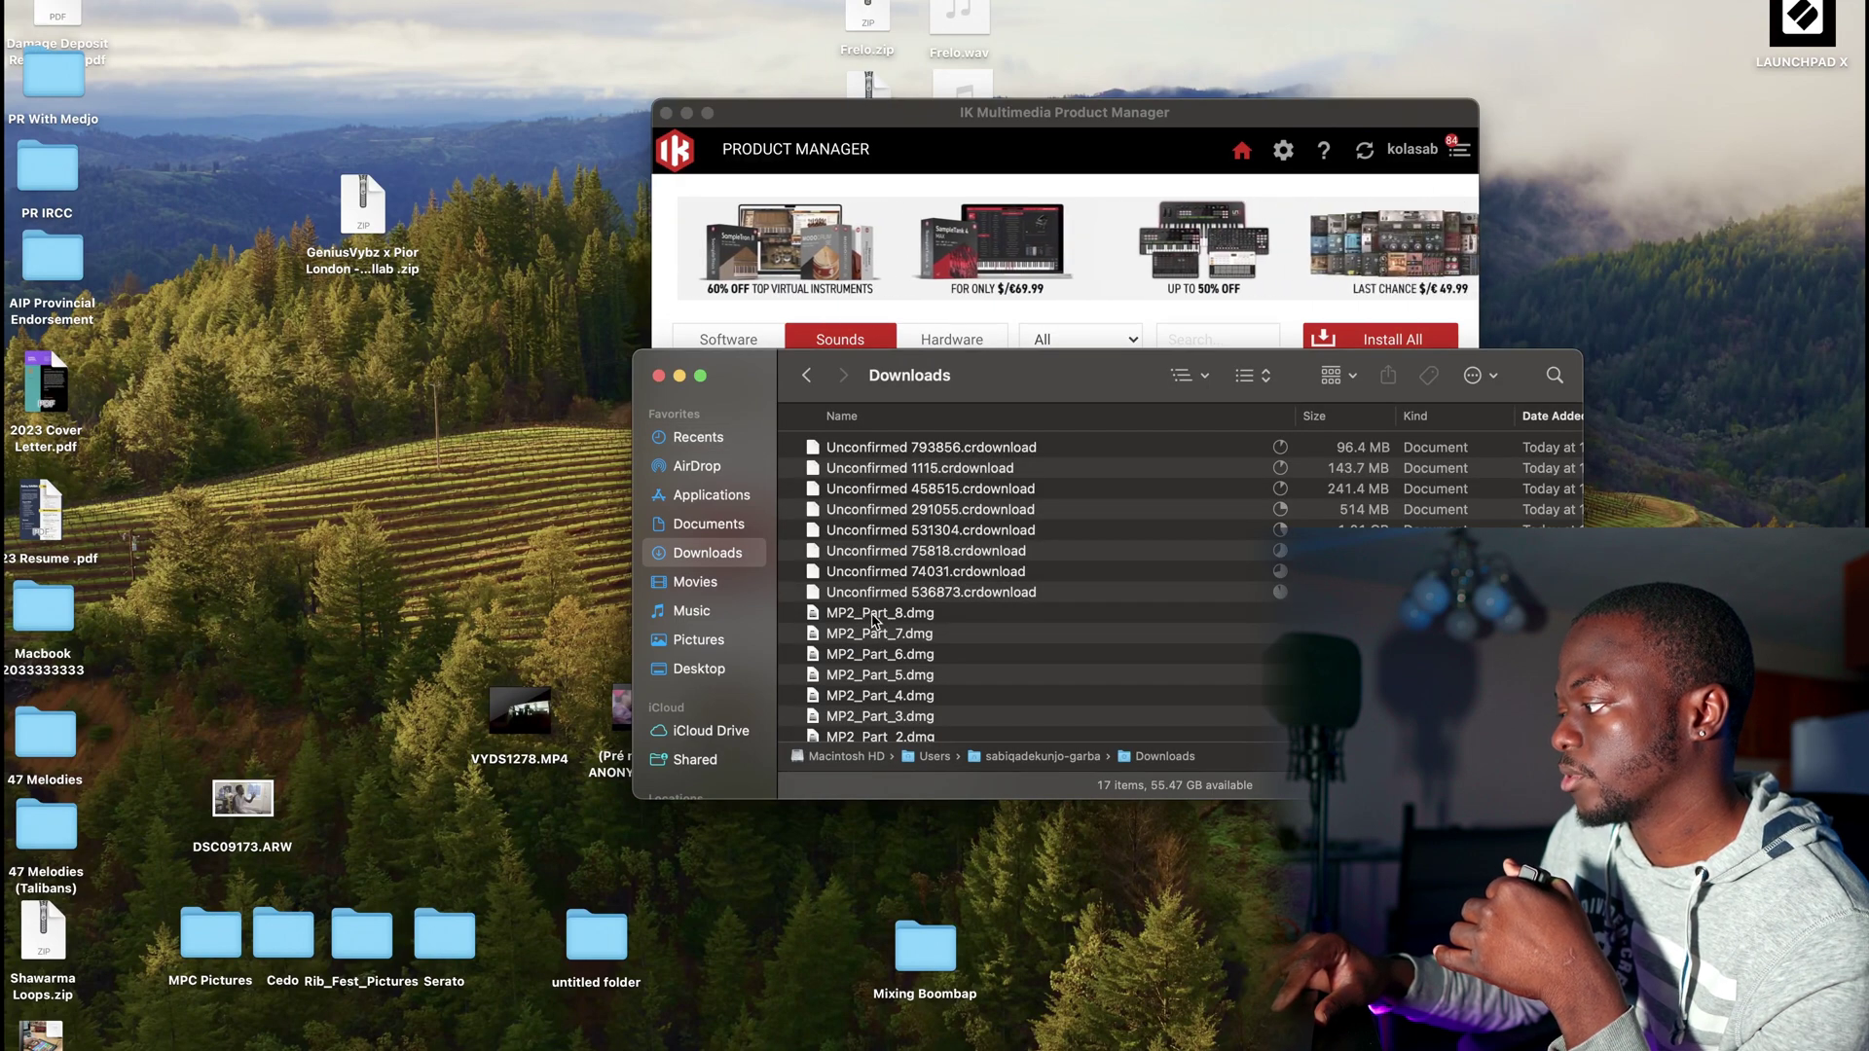
pyautogui.scroll(-3, 869, 672)
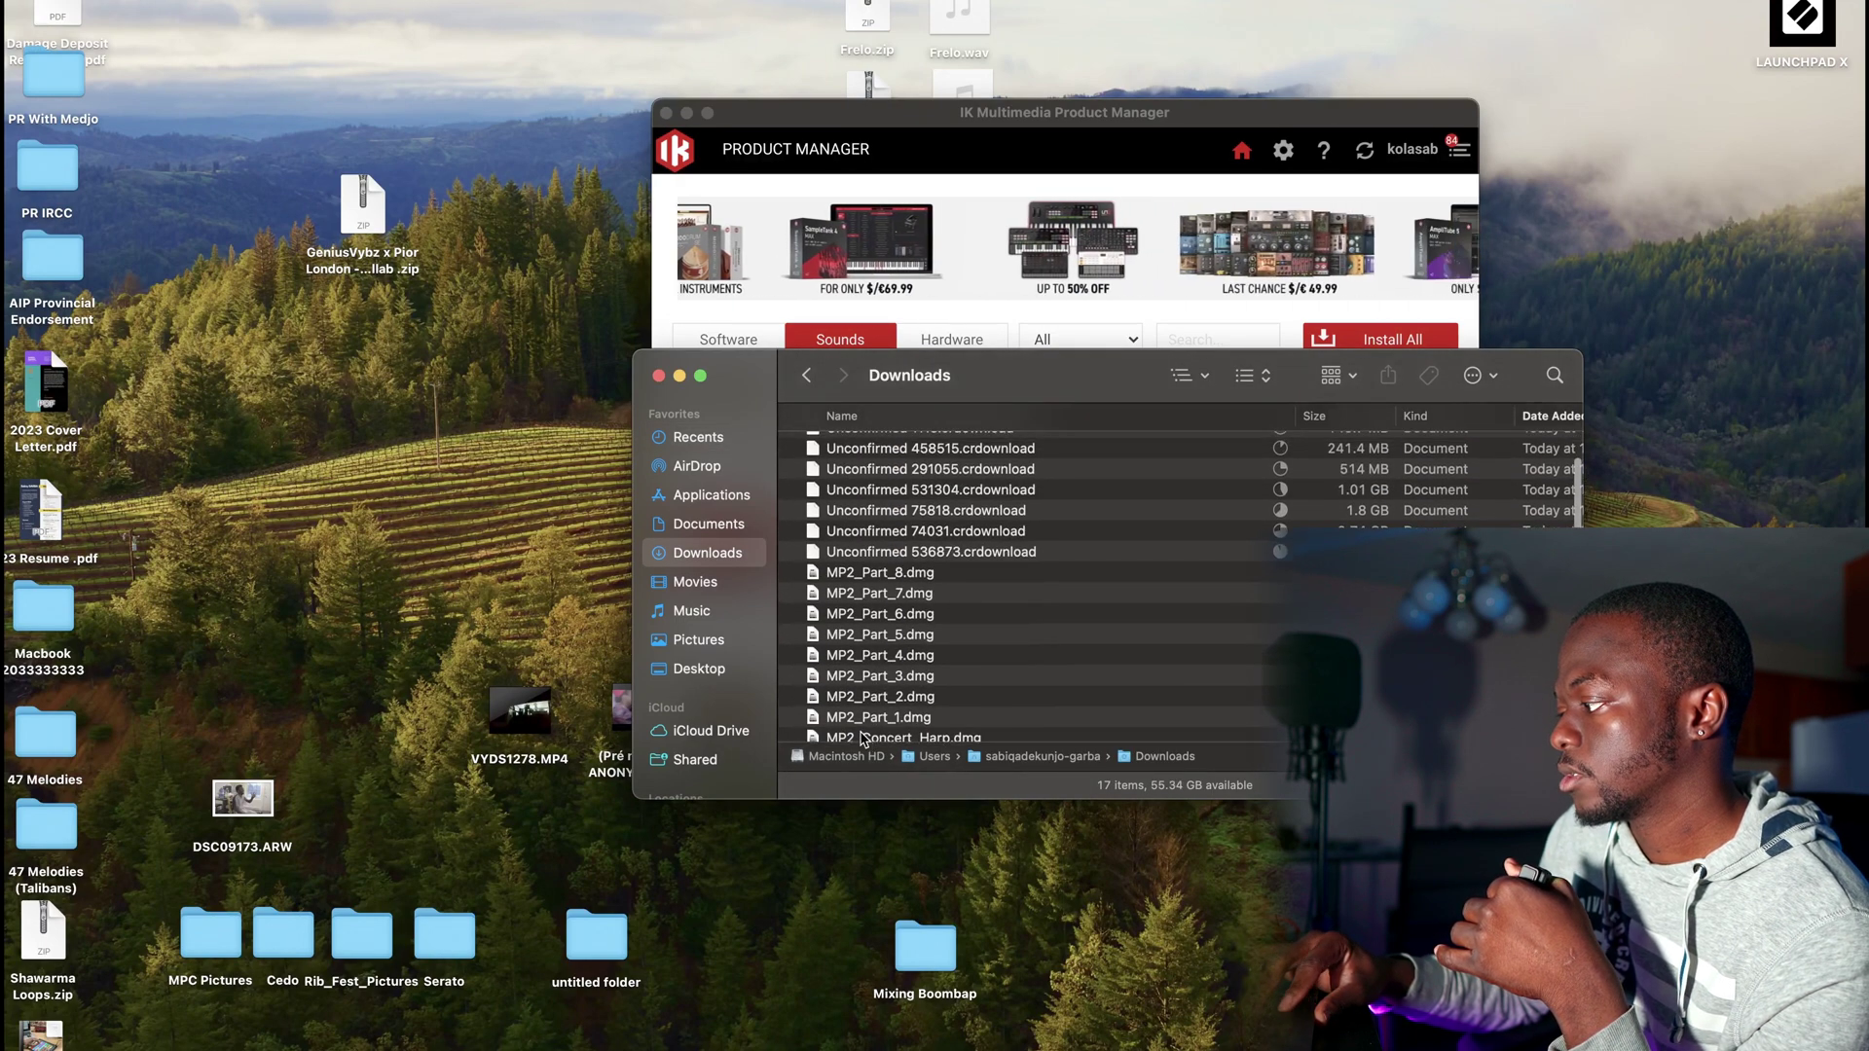
pyautogui.click(866, 723)
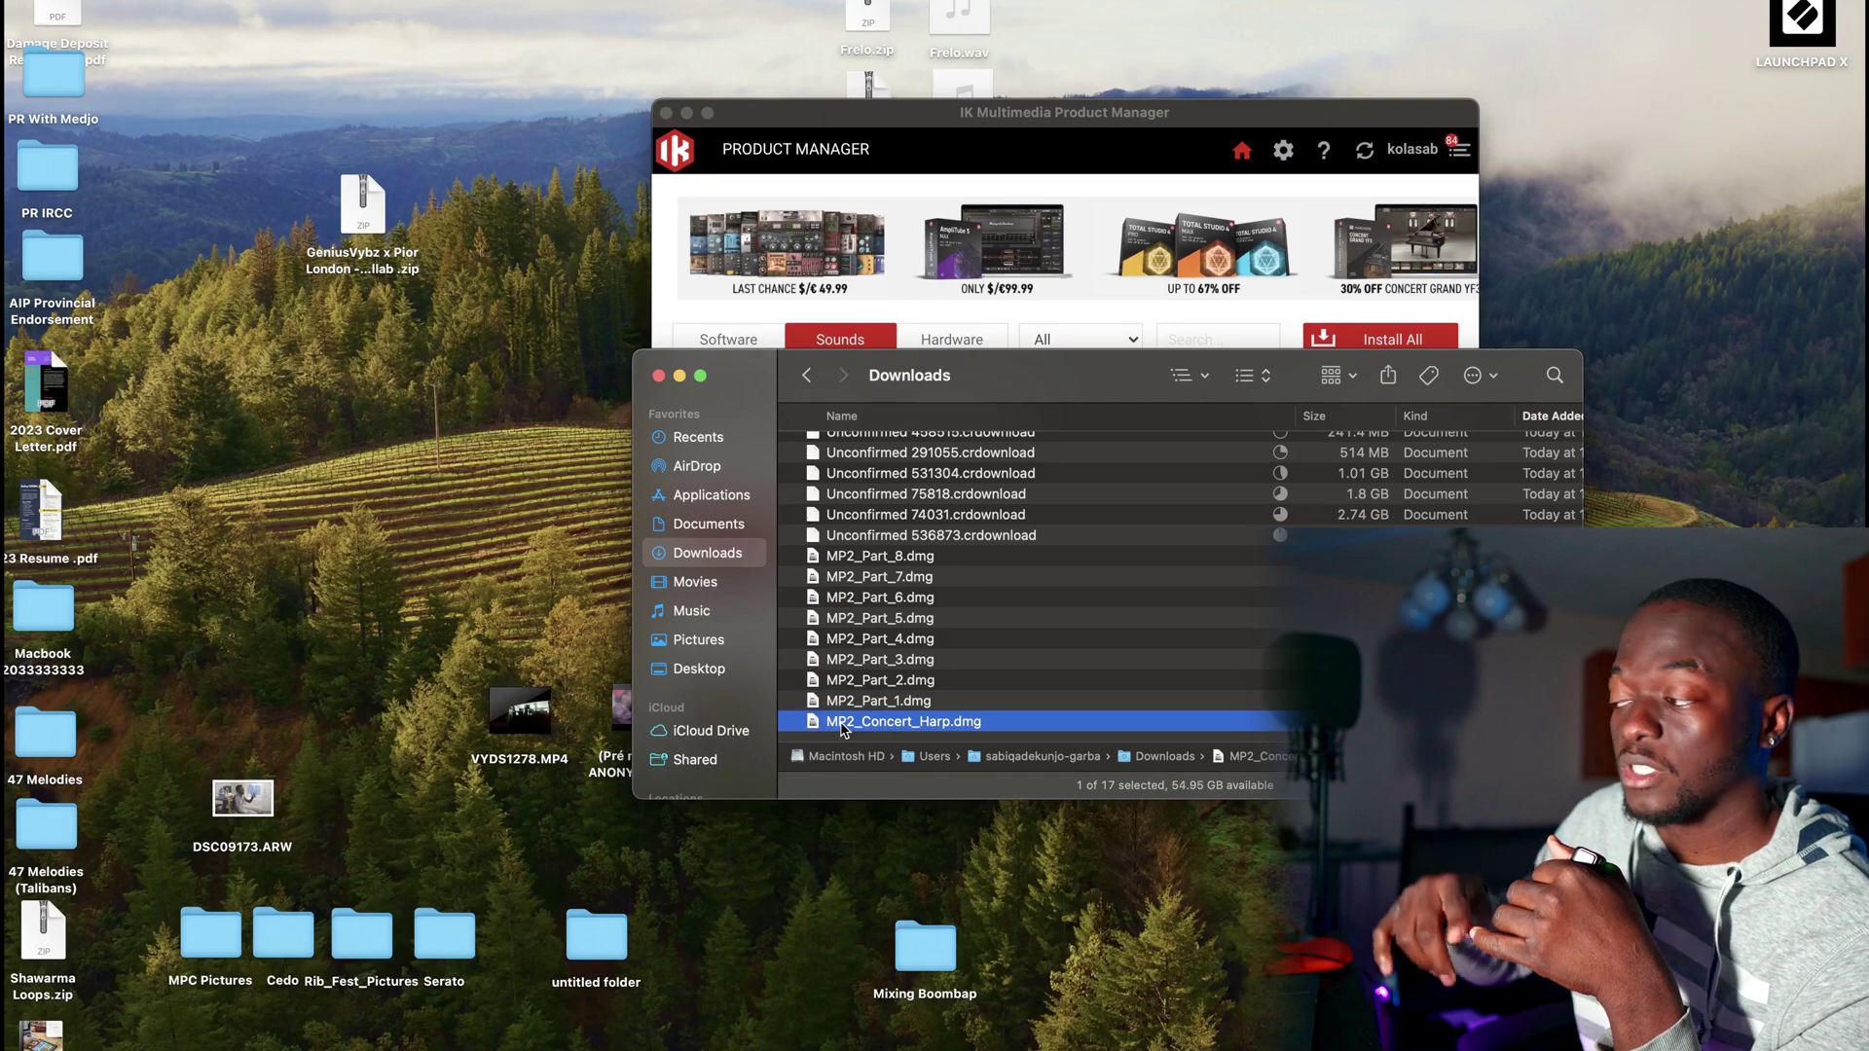
pyautogui.doubleClick(843, 721)
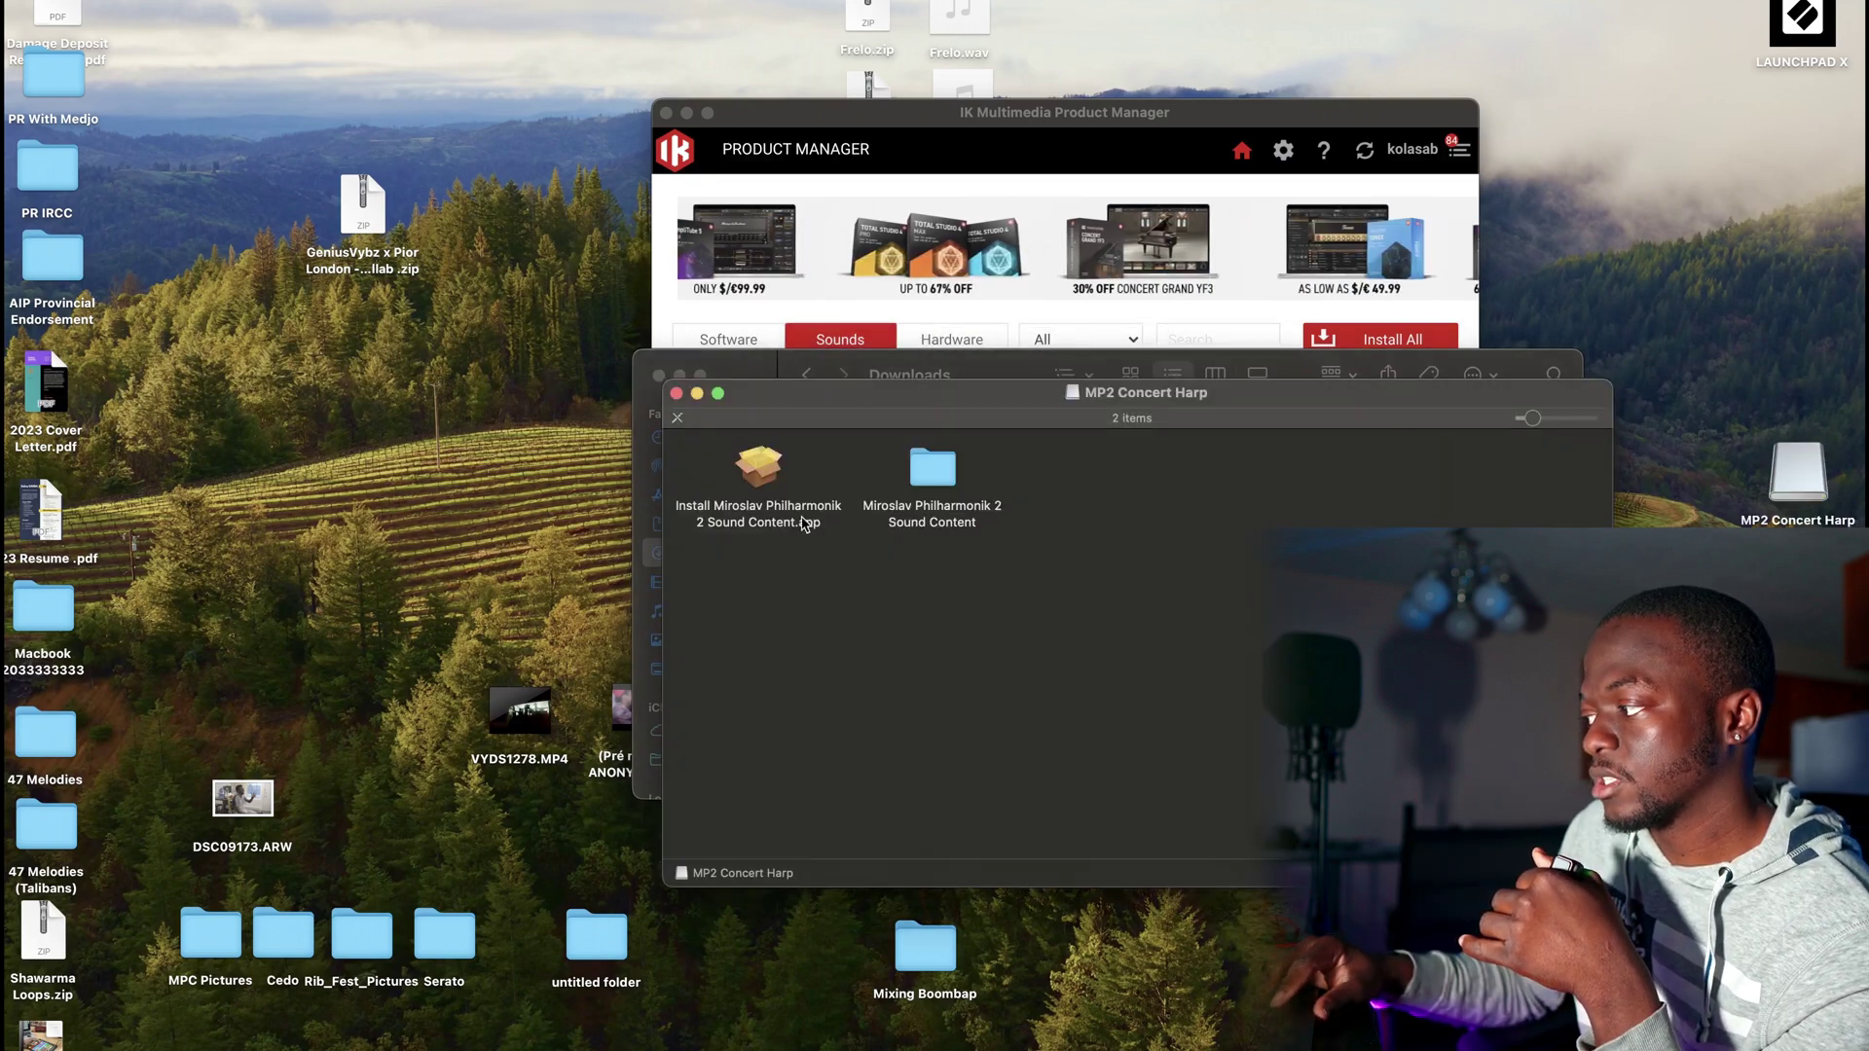
pyautogui.click(675, 395)
pyautogui.click(892, 703)
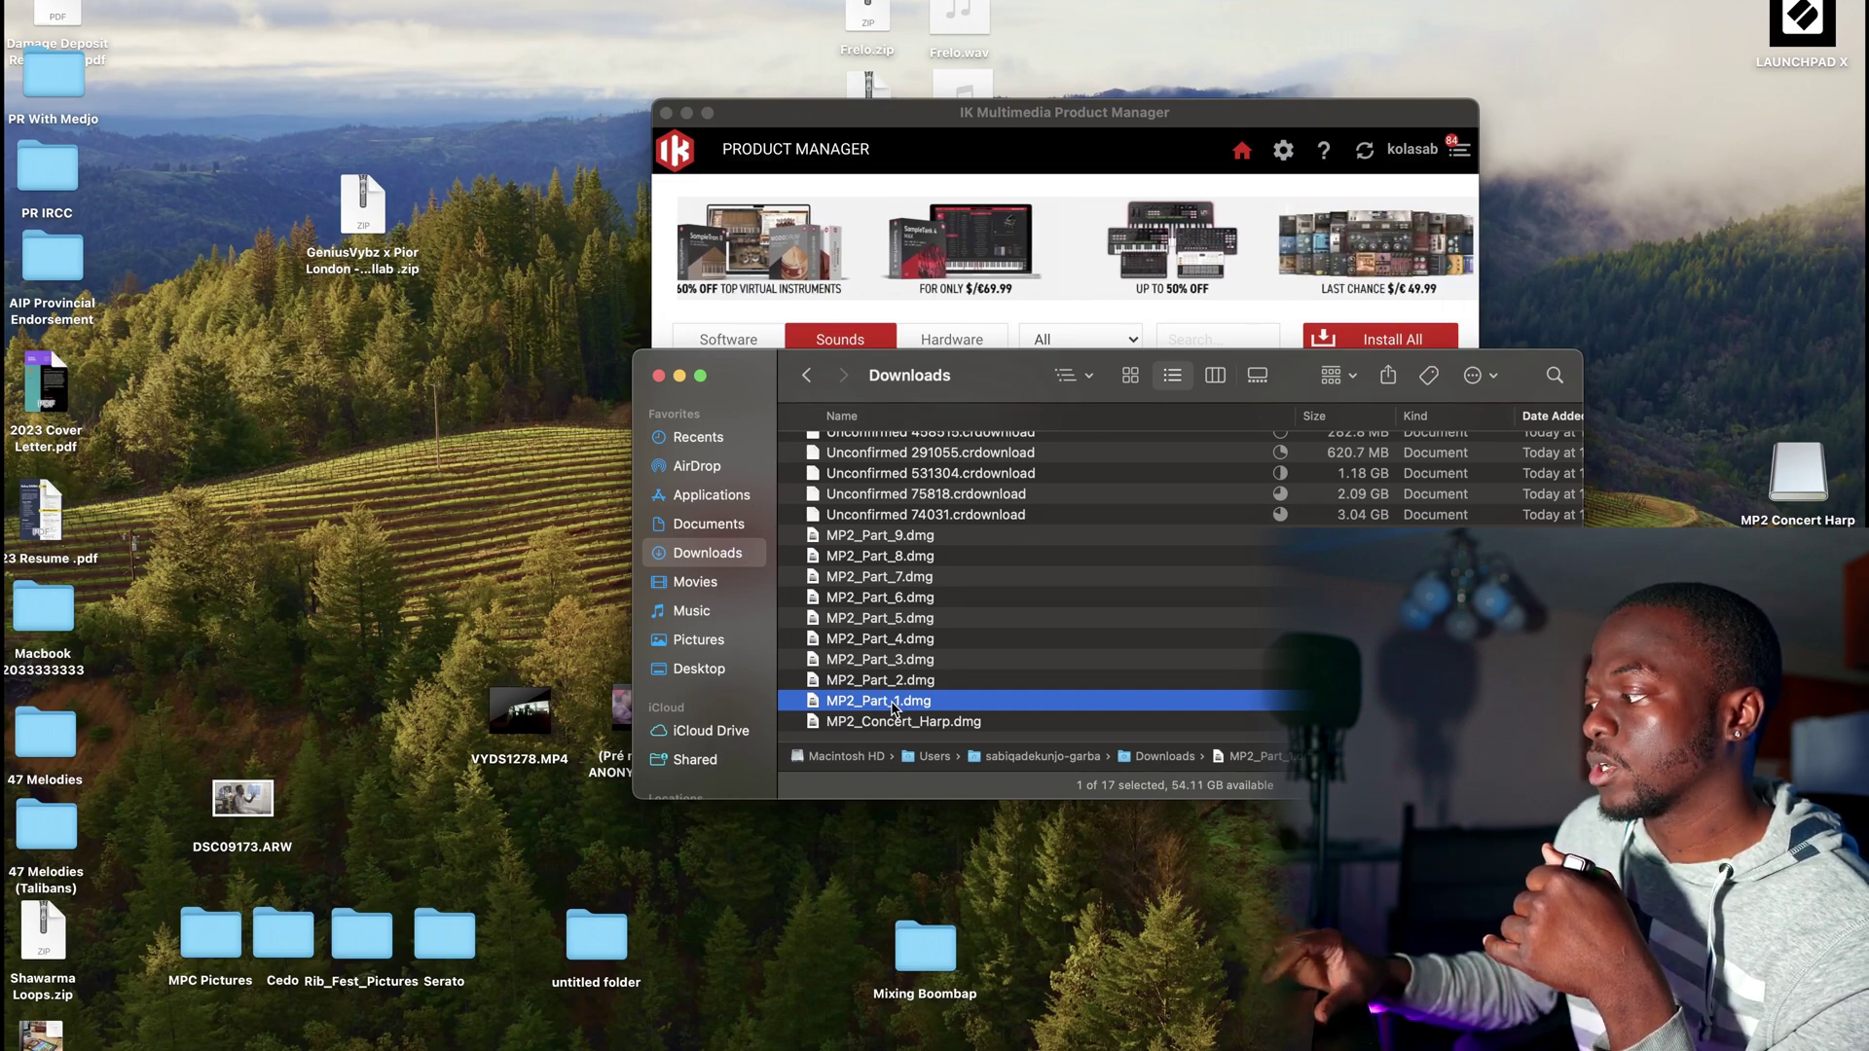
# Step: Mount MP2_Part_1.dmg, run its sound content installer, dismiss the crash, and open Sound Content
pyautogui.doubleClick(892, 703)
pyautogui.click(764, 474)
pyautogui.doubleClick(764, 474)
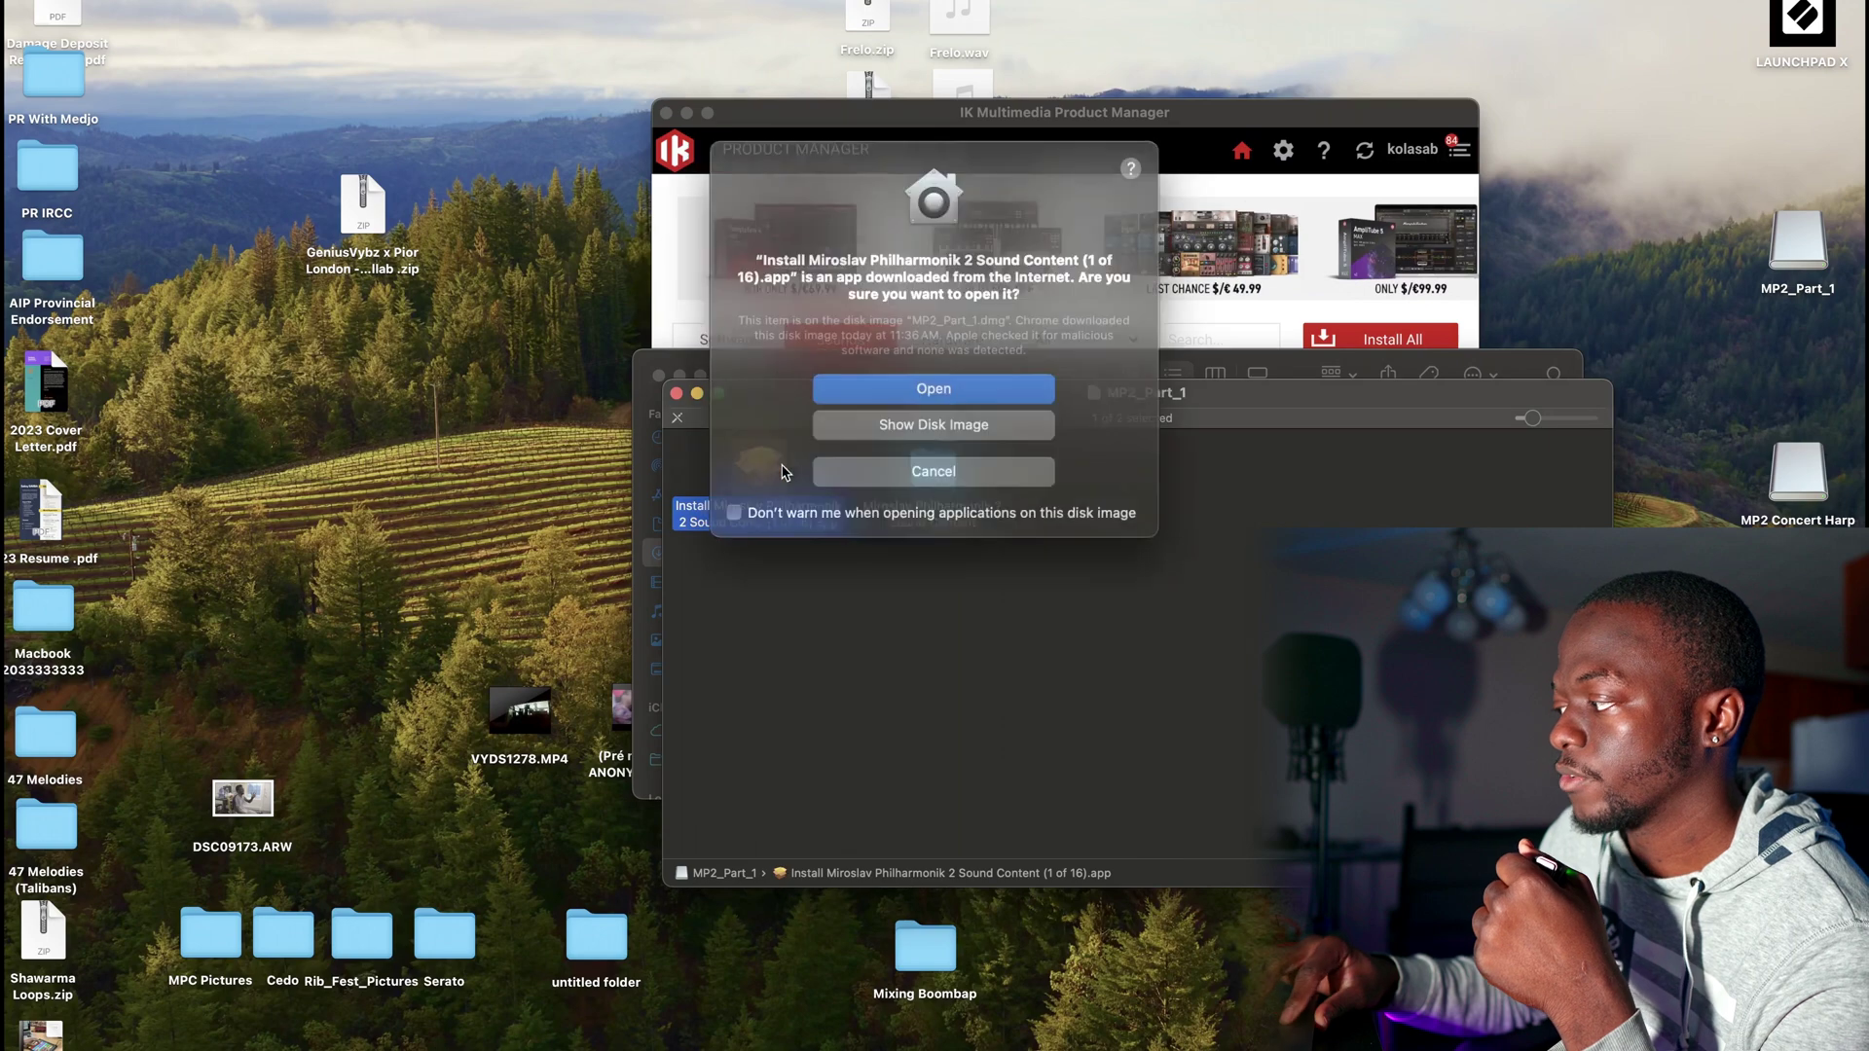
pyautogui.click(925, 386)
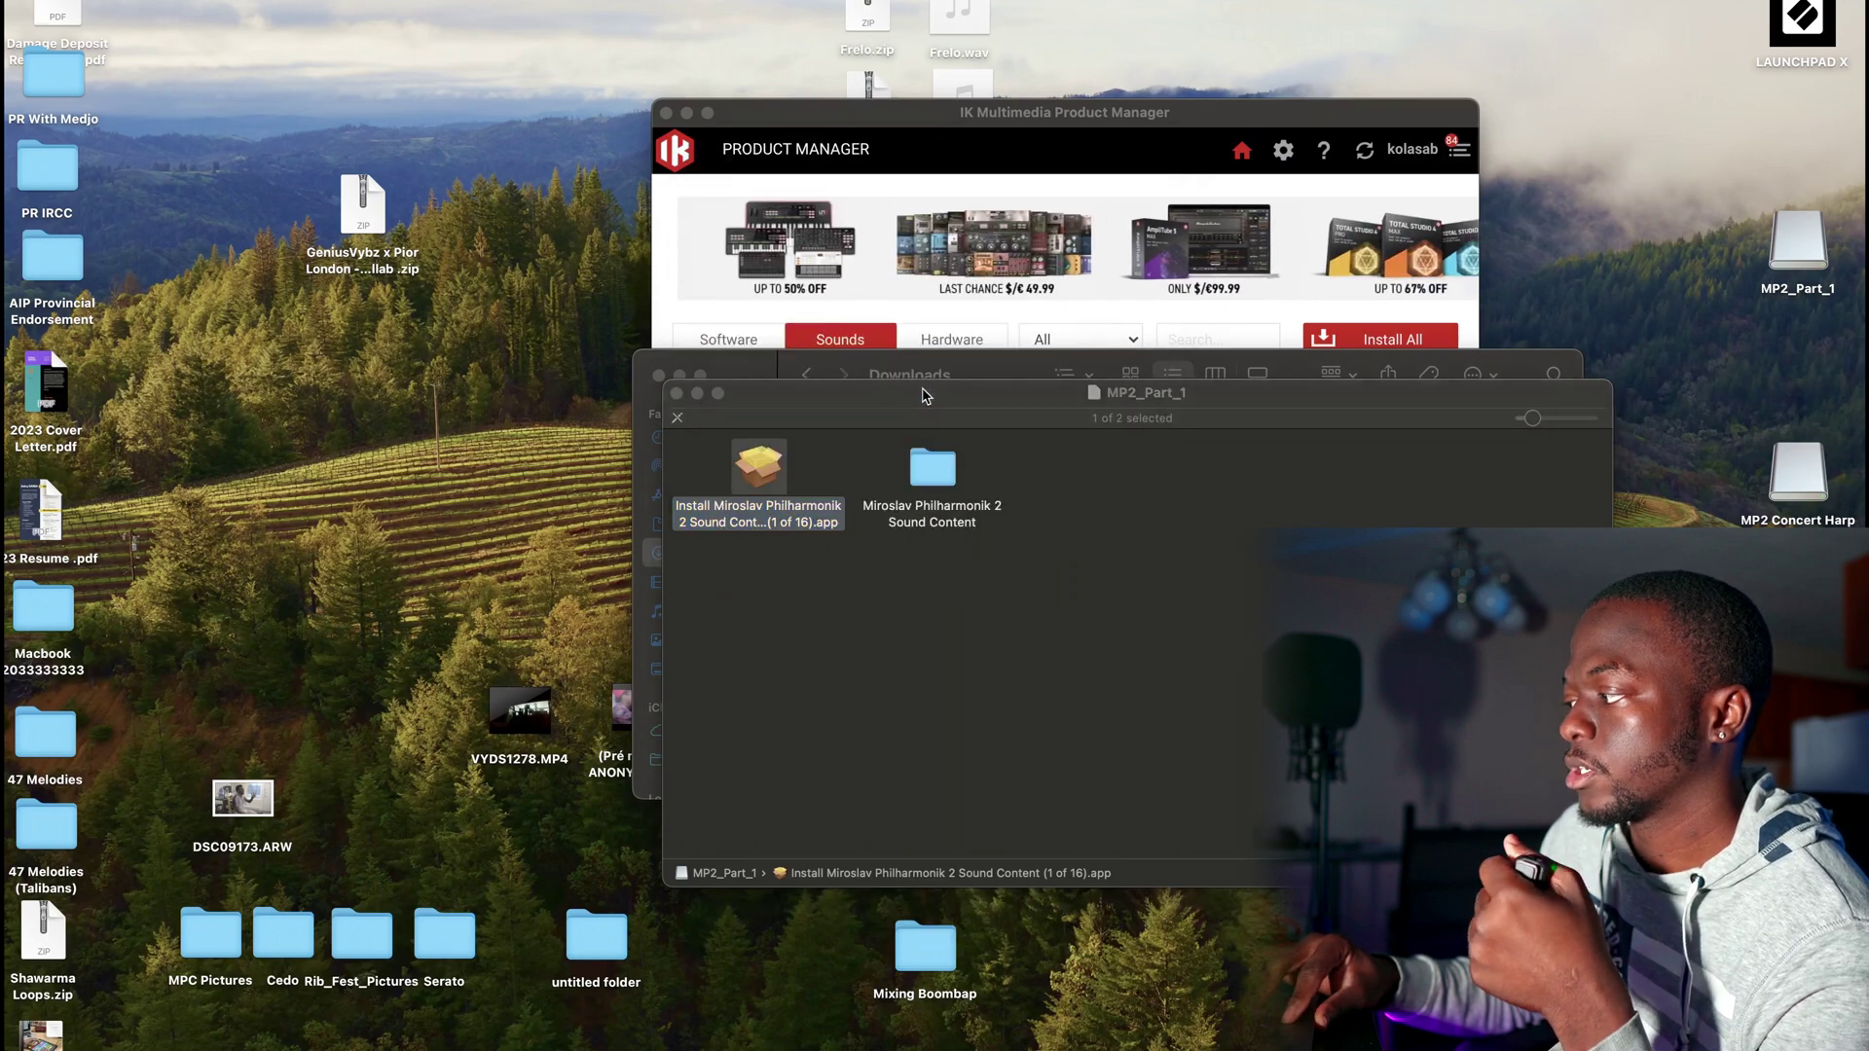
pyautogui.click(1098, 708)
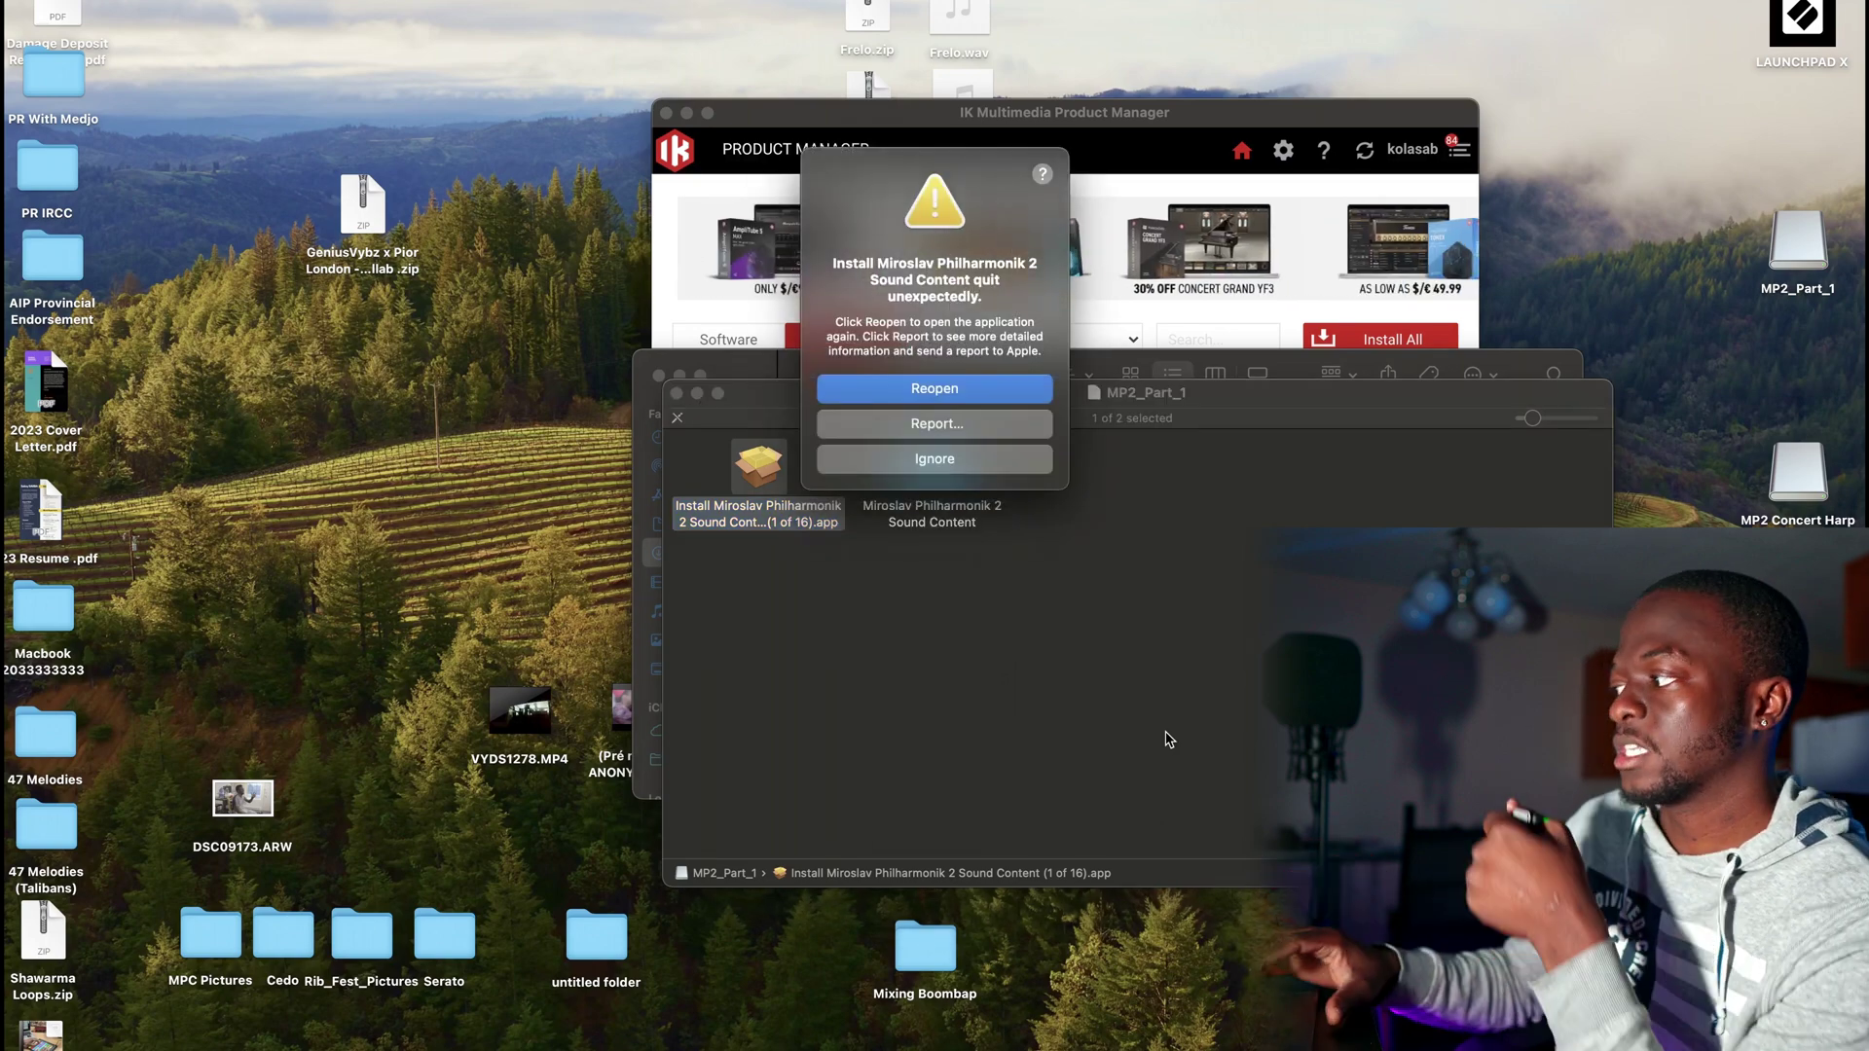
pyautogui.click(935, 466)
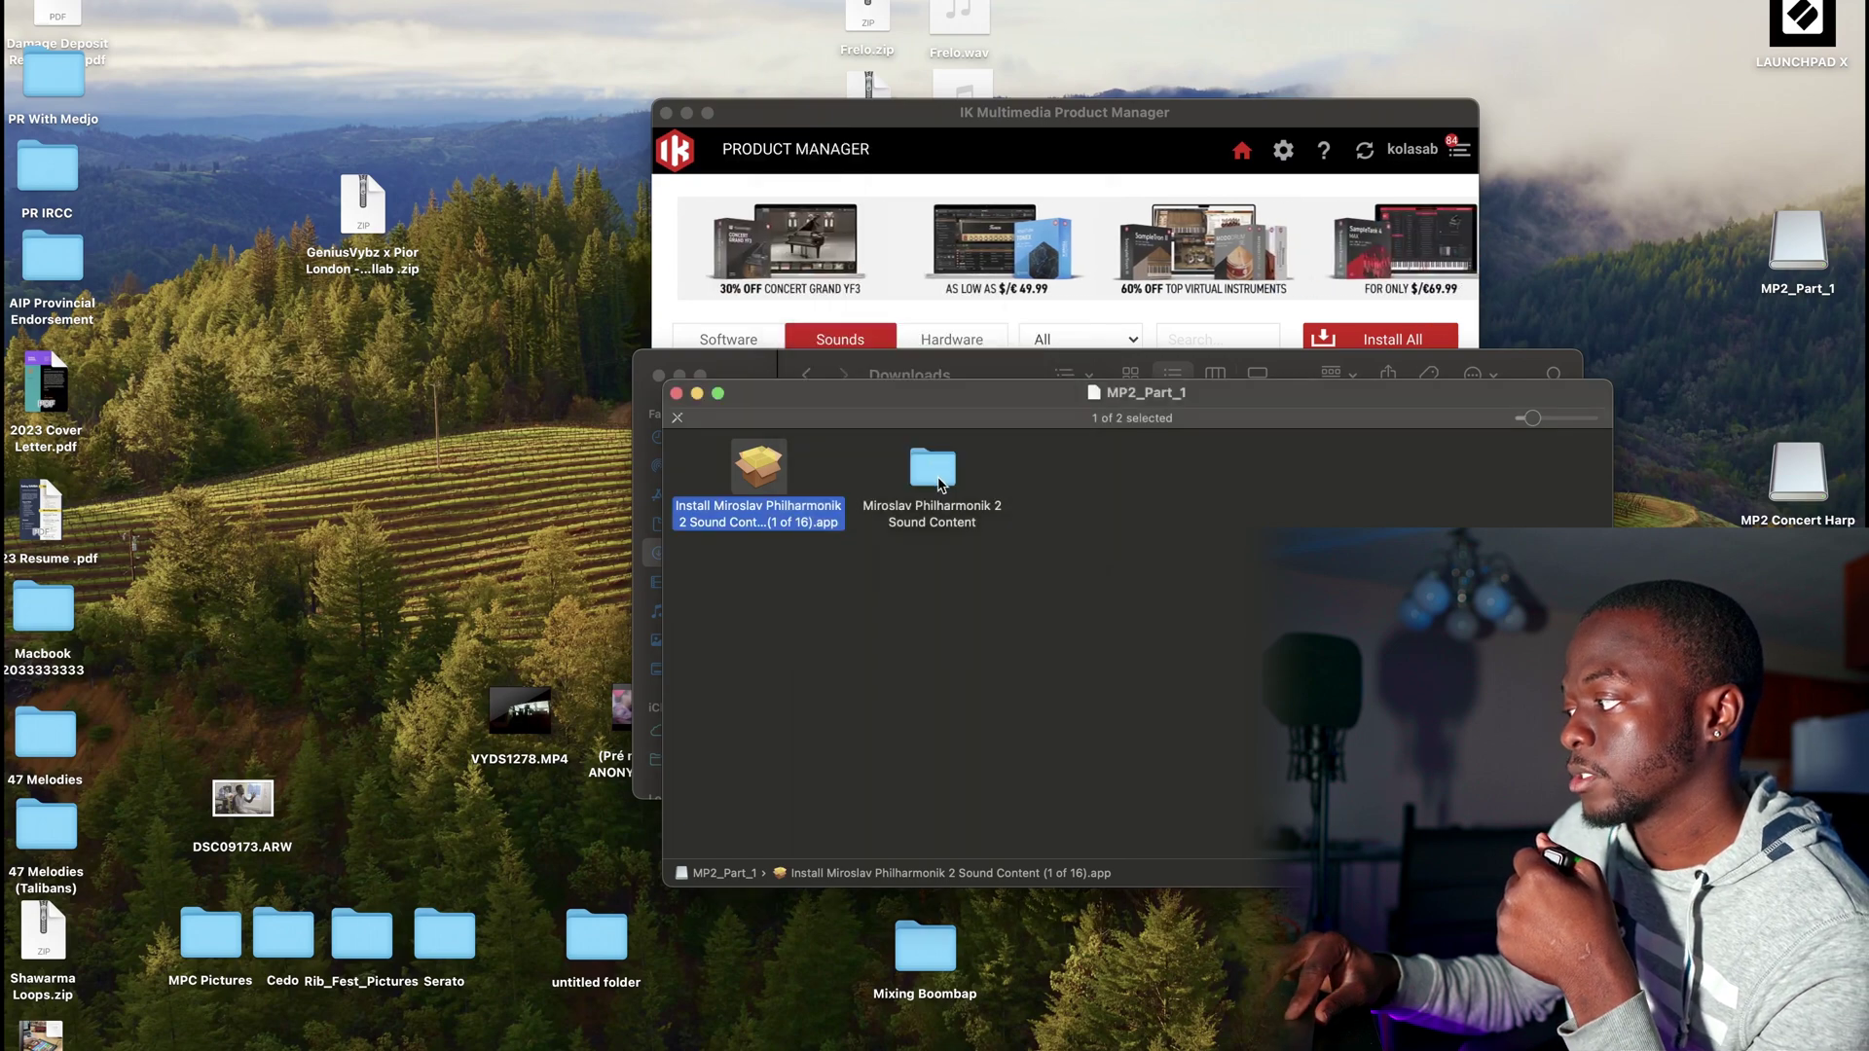
pyautogui.doubleClick(934, 467)
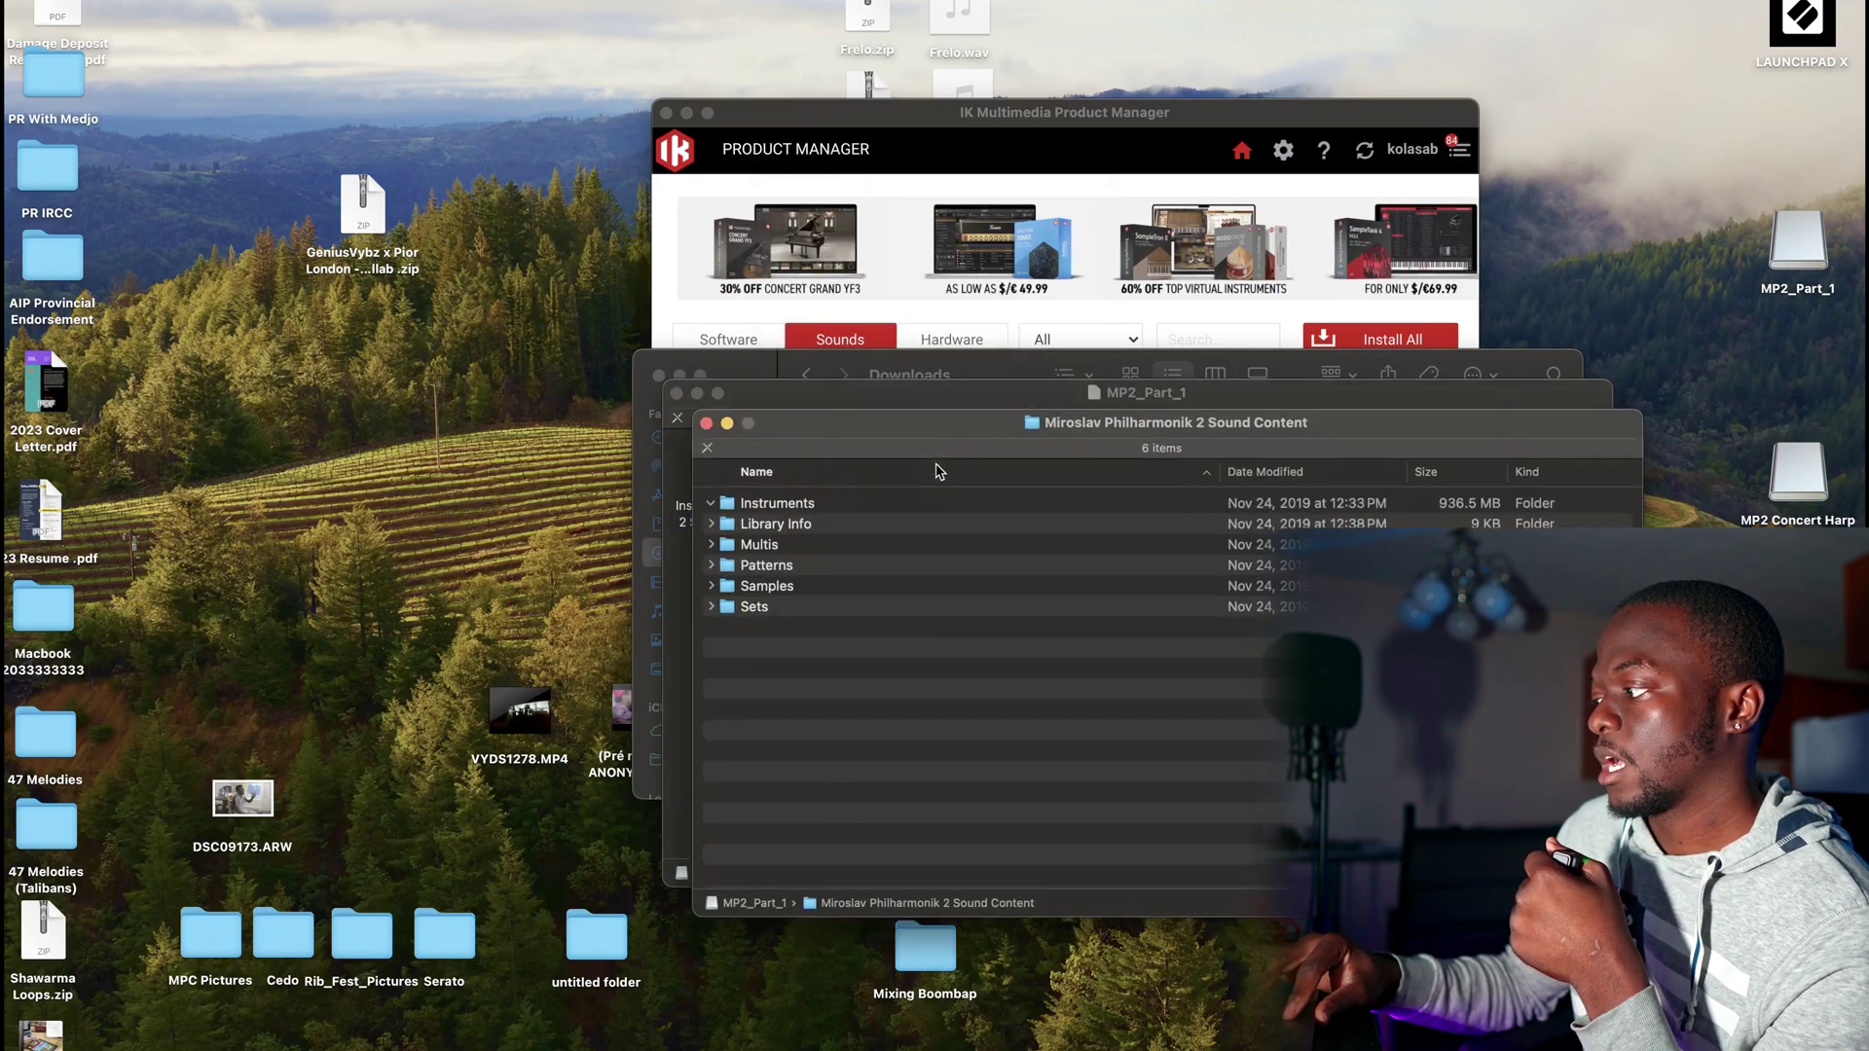
# Step: Select all six Miroslav Philharmonik 2 sound content folders, including Instruments and Samples
pyautogui.press('Down')
pyautogui.press('Left')
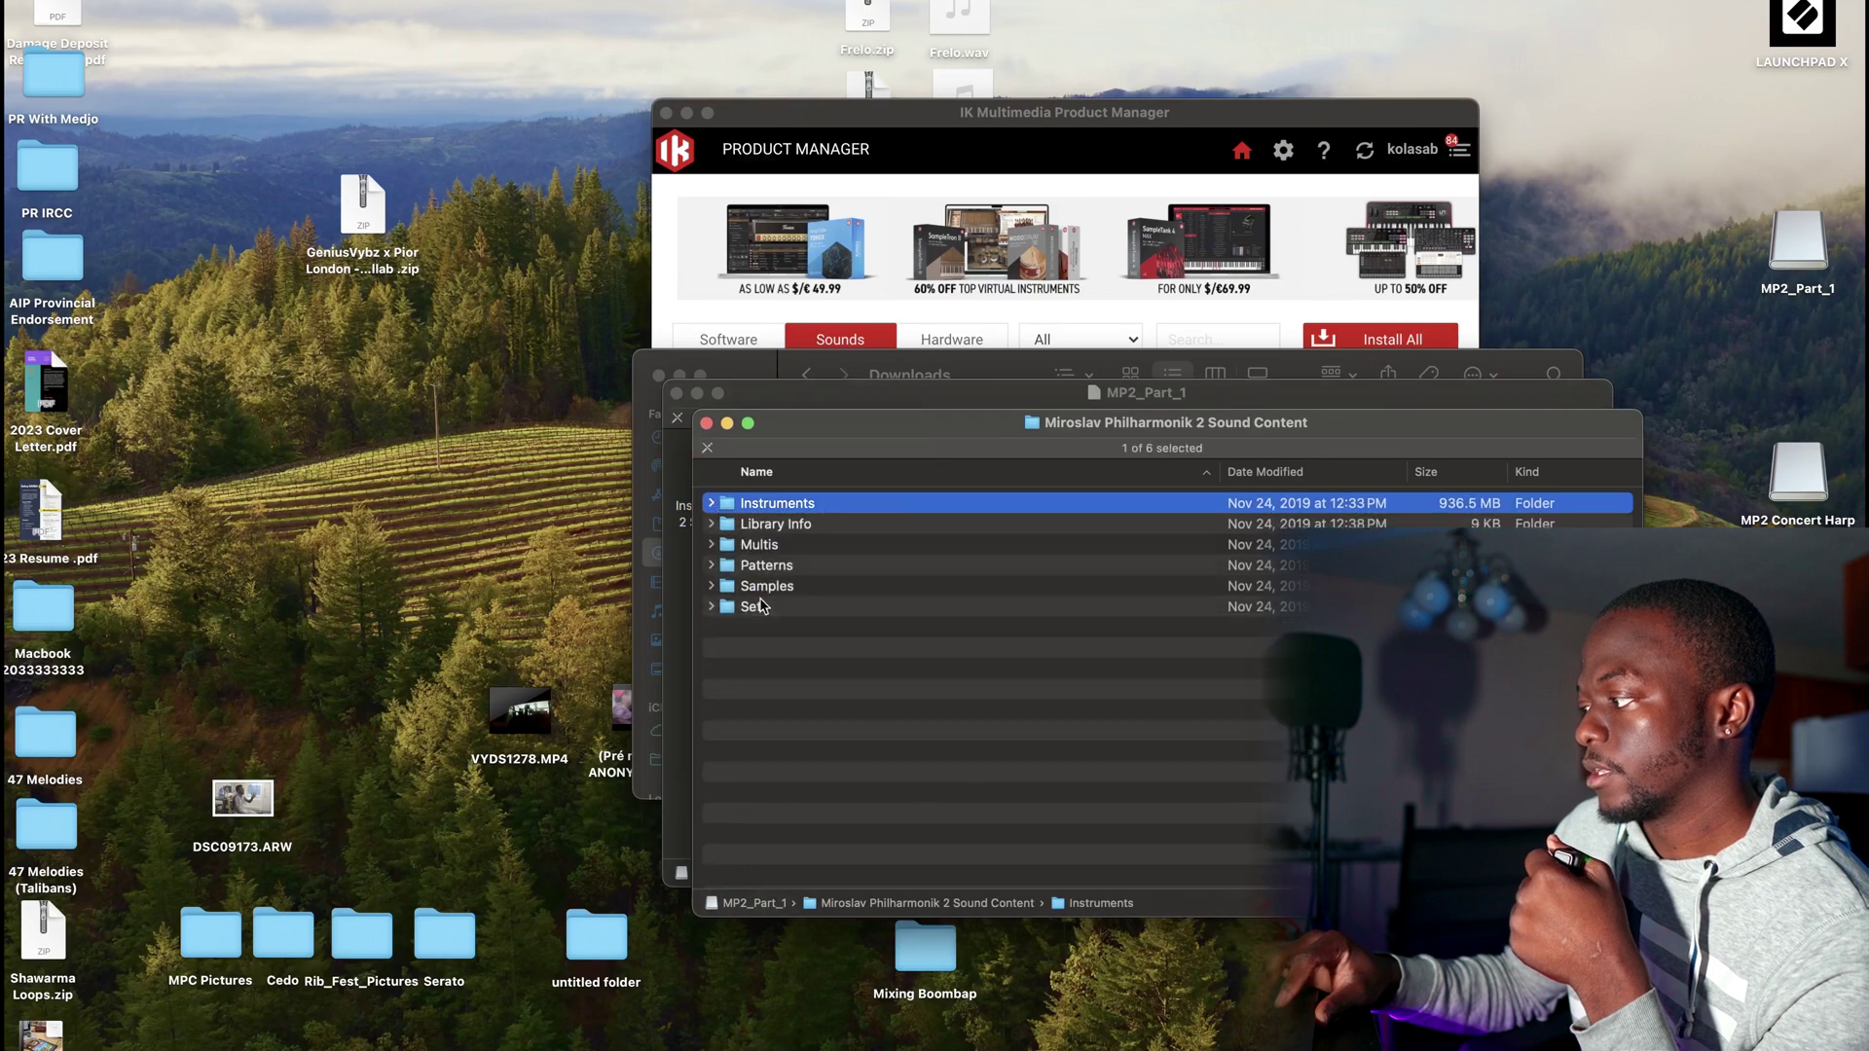
pyautogui.moveTo(805, 705); pyautogui.dragTo(797, 503)
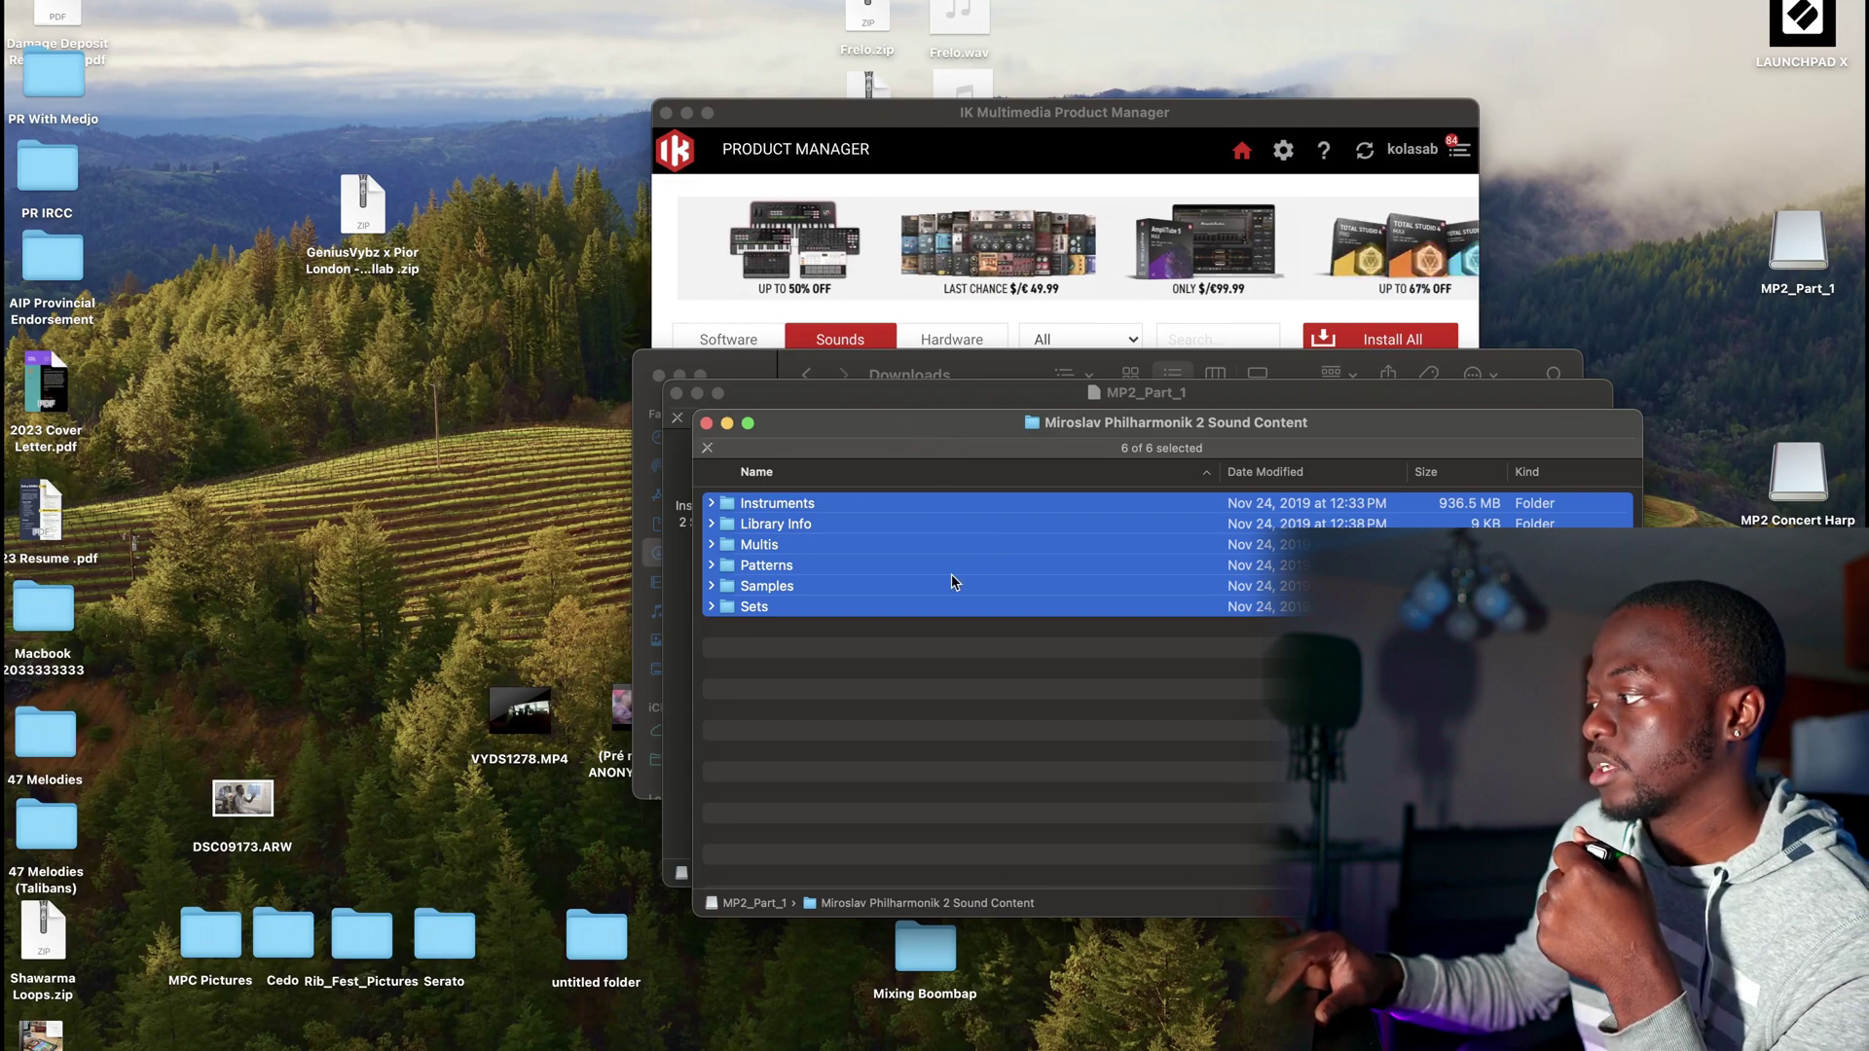
# Step: Open BiqSa2019Sample > IK in the other Finder window and arrange both windows side by side
pyautogui.click(915, 374)
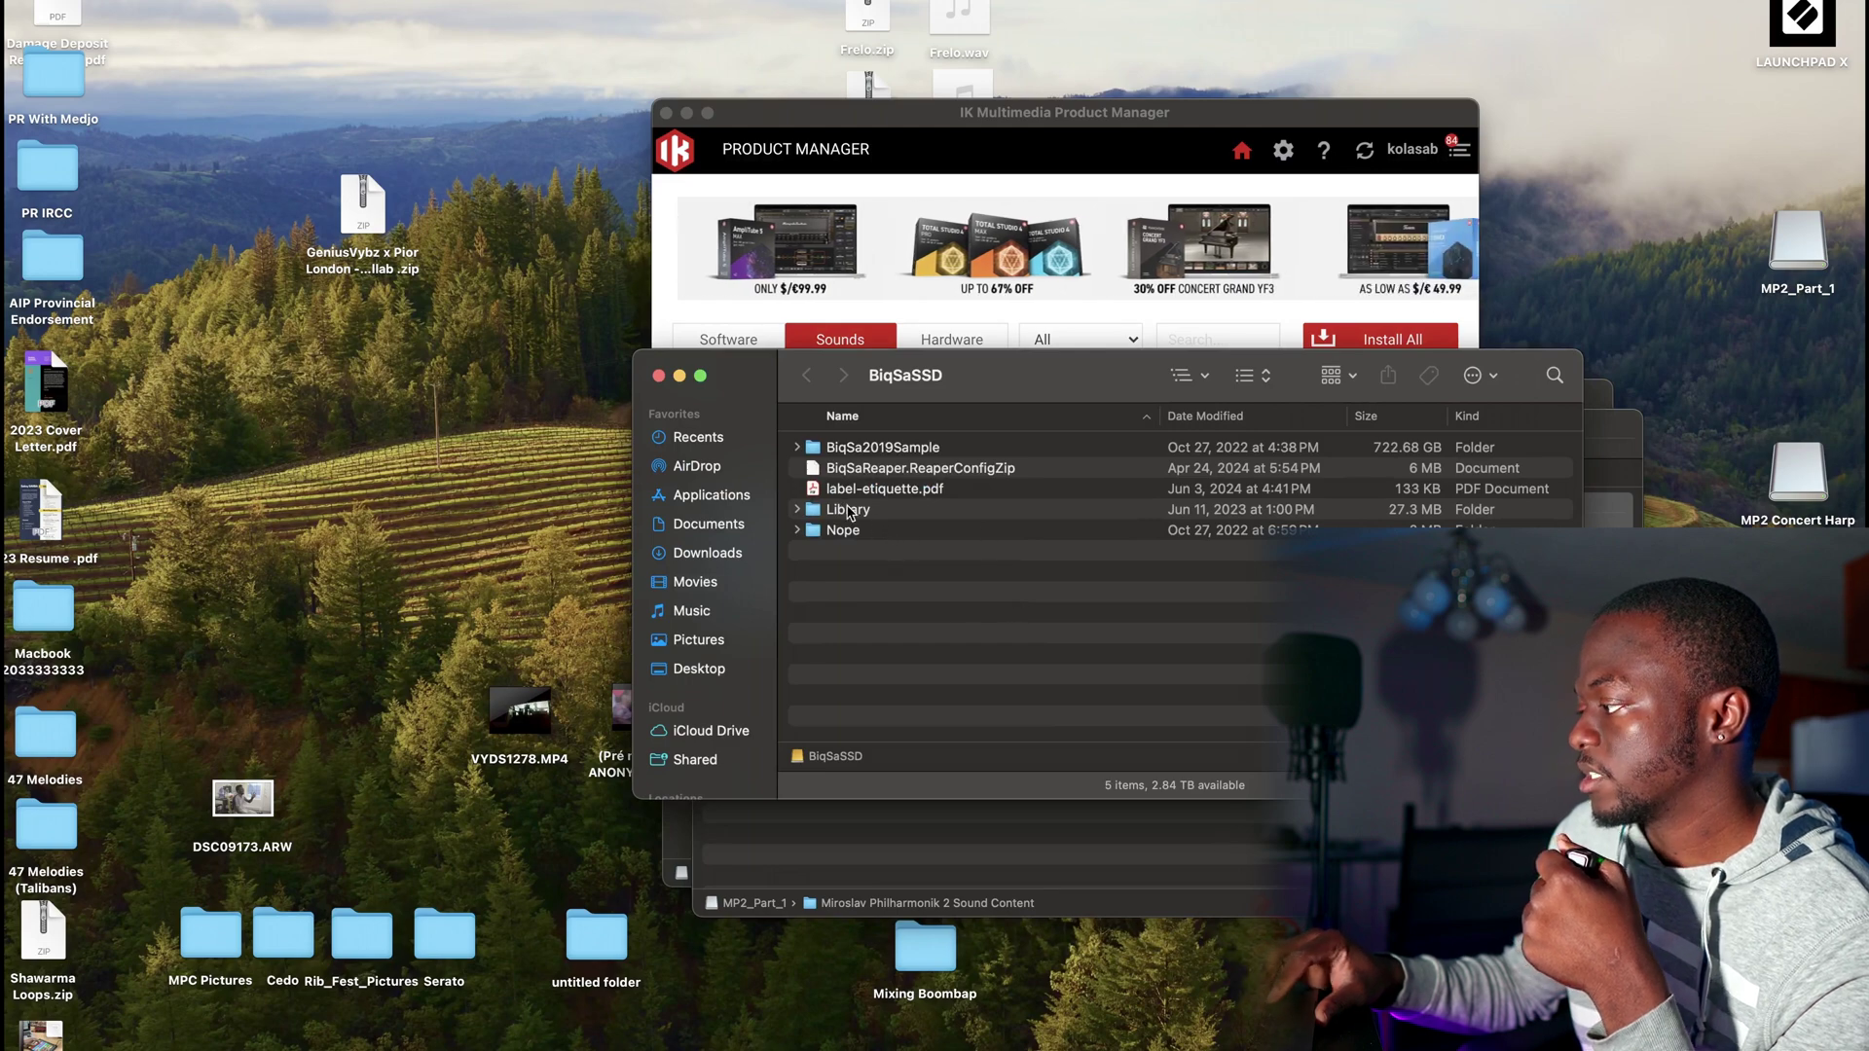
pyautogui.doubleClick(858, 448)
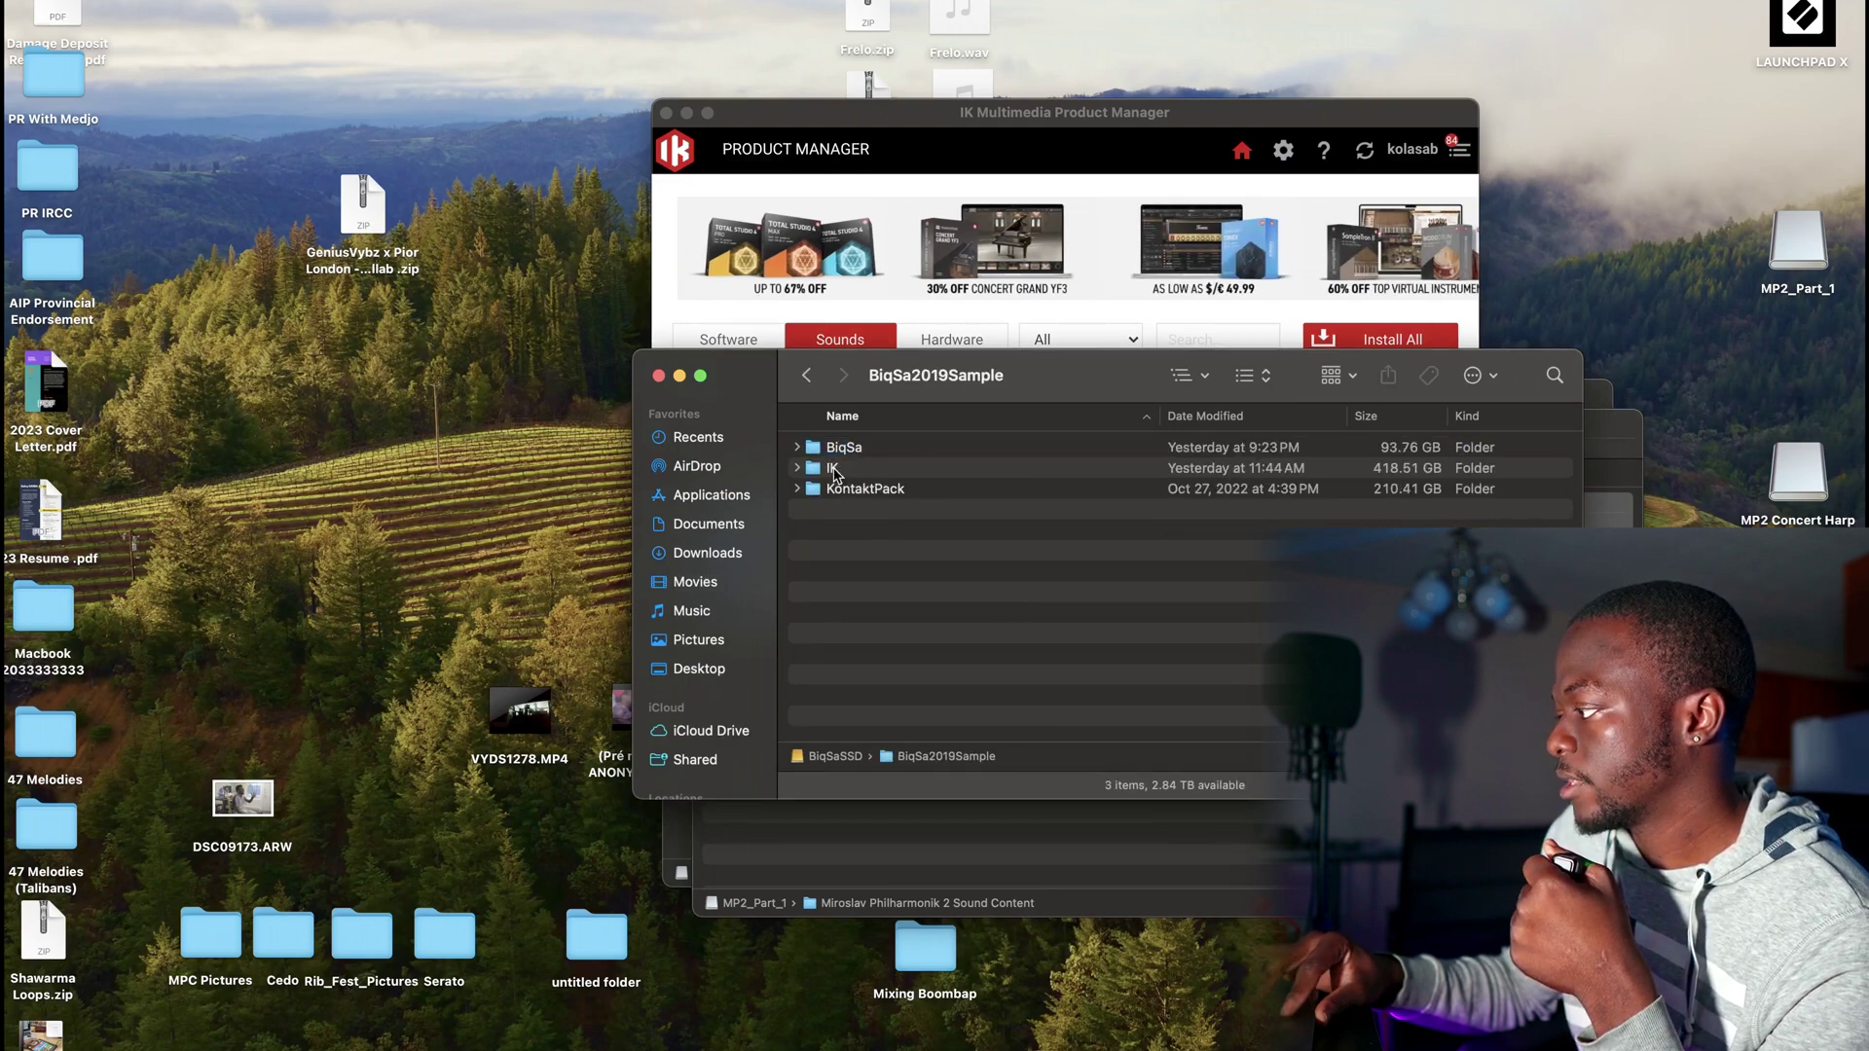
pyautogui.doubleClick(841, 469)
pyautogui.moveTo(916, 390); pyautogui.dragTo(1051, 656)
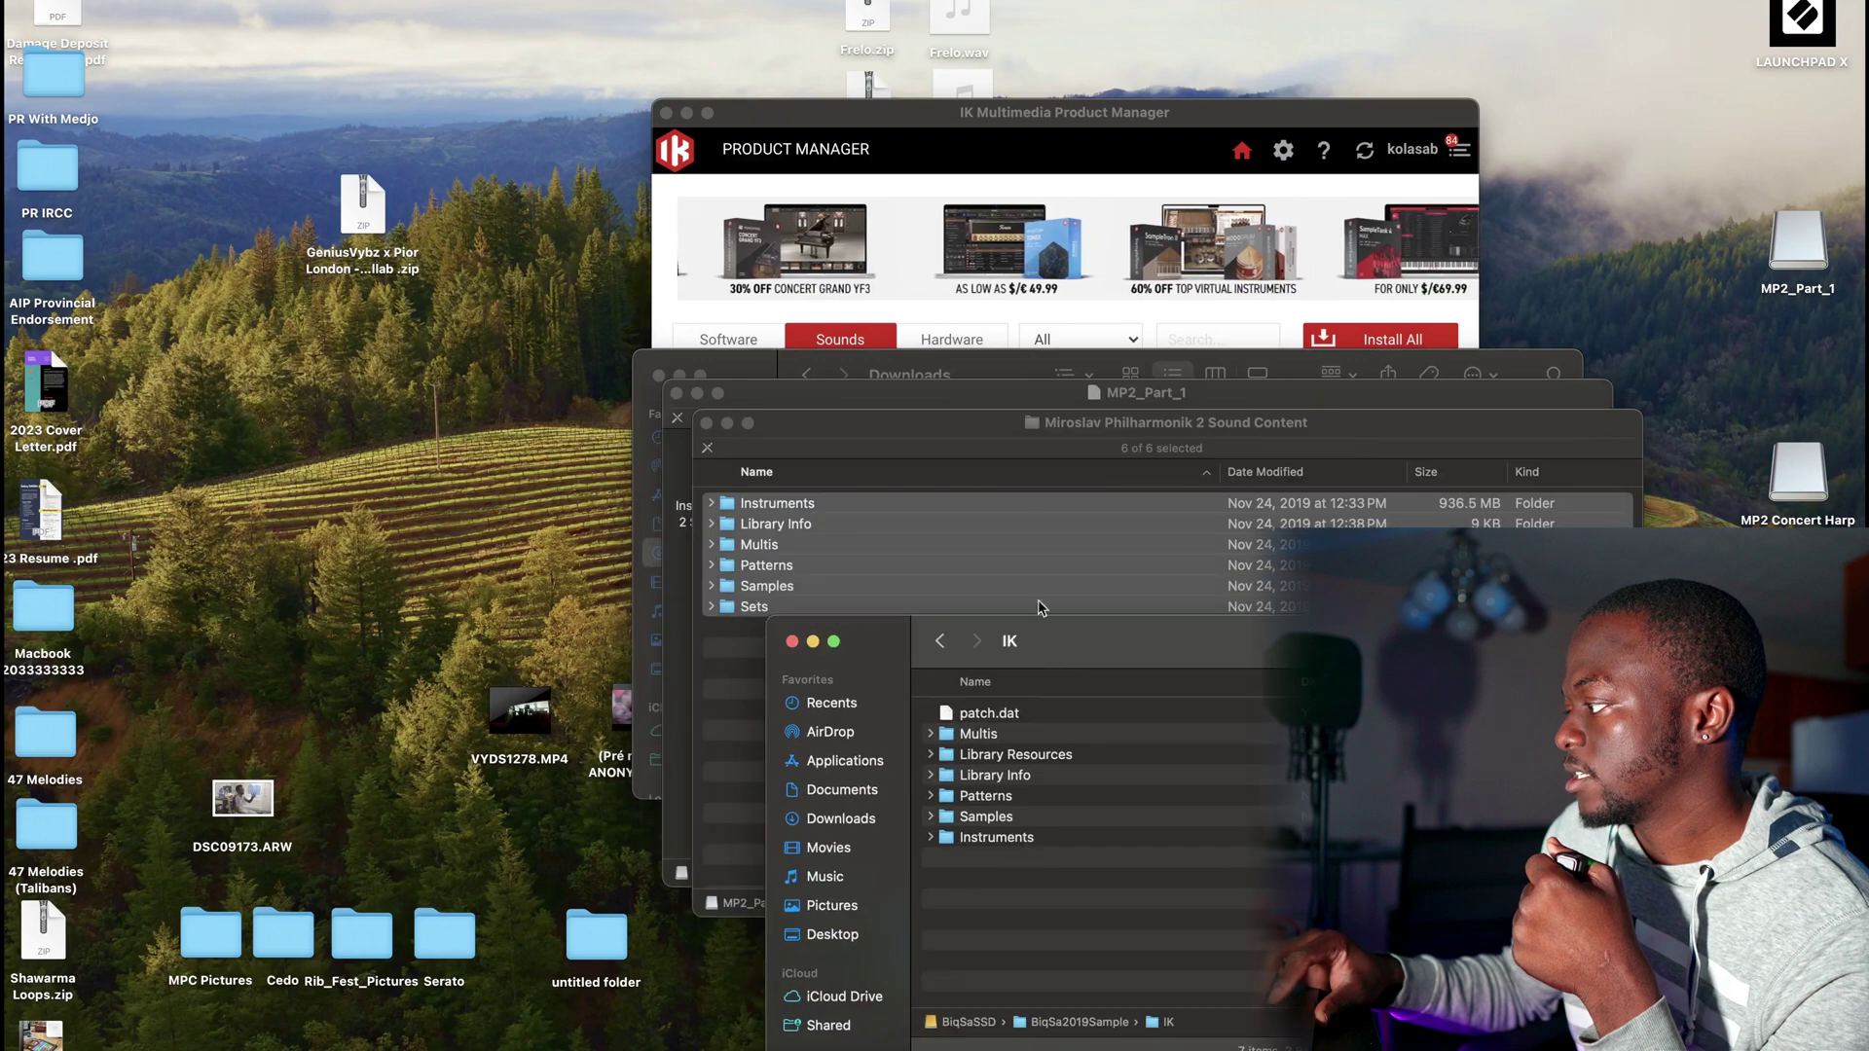
pyautogui.moveTo(877, 372); pyautogui.dragTo(478, 217)
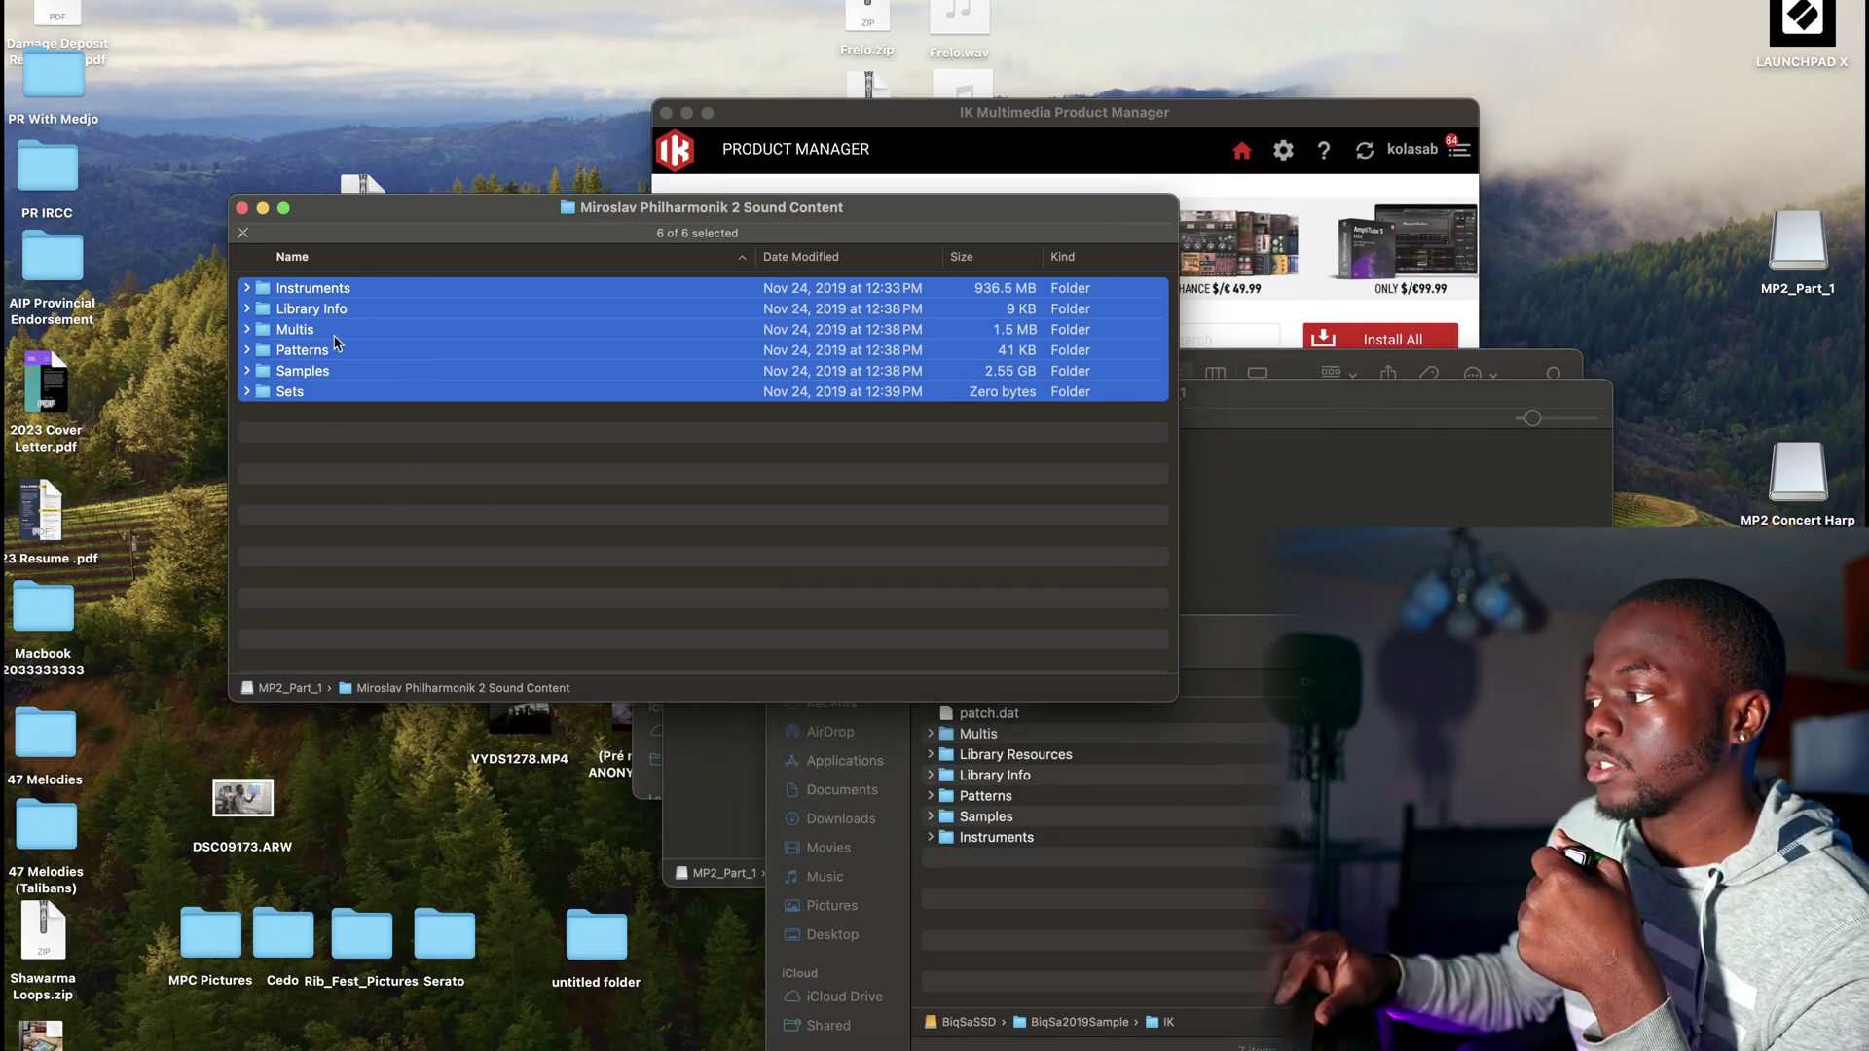
# Step: Drag the six sound content folders into the IK folder, deselect, and return to Product Manager
pyautogui.moveTo(304, 294); pyautogui.dragTo(379, 310)
pyautogui.click(609, 539)
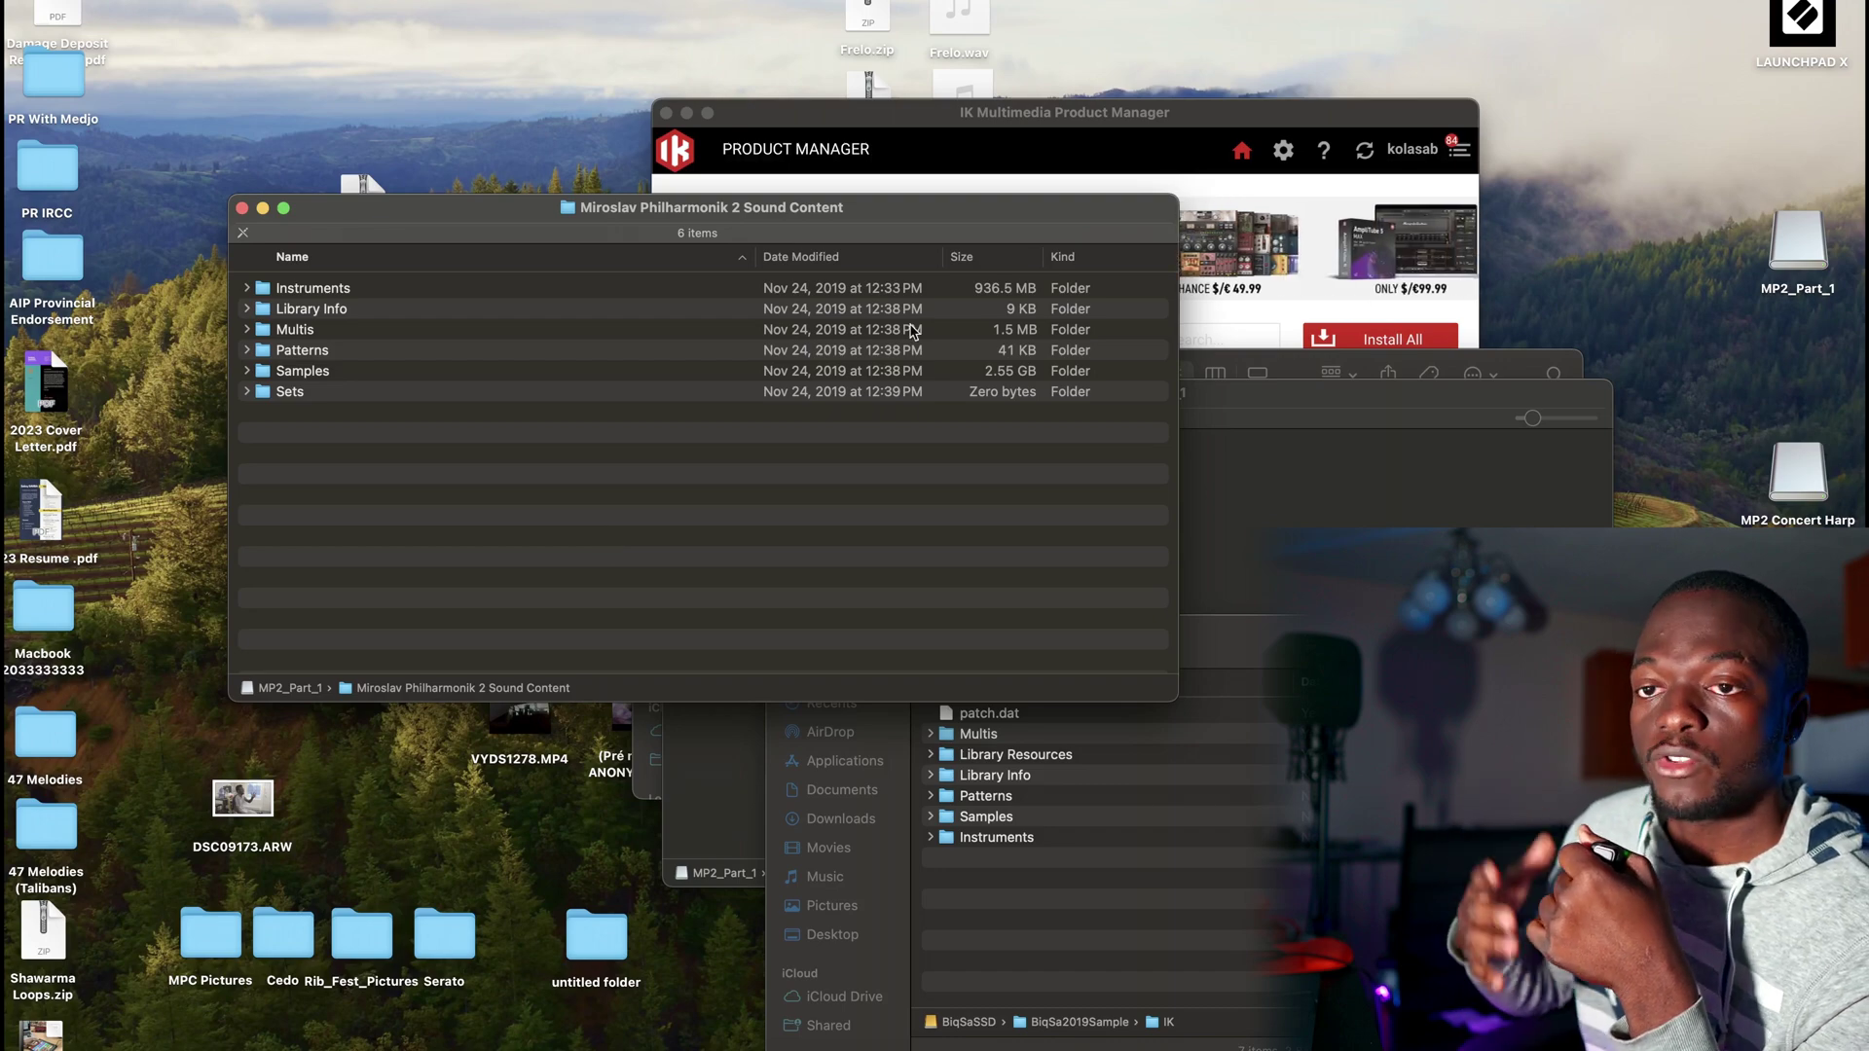
pyautogui.click(906, 136)
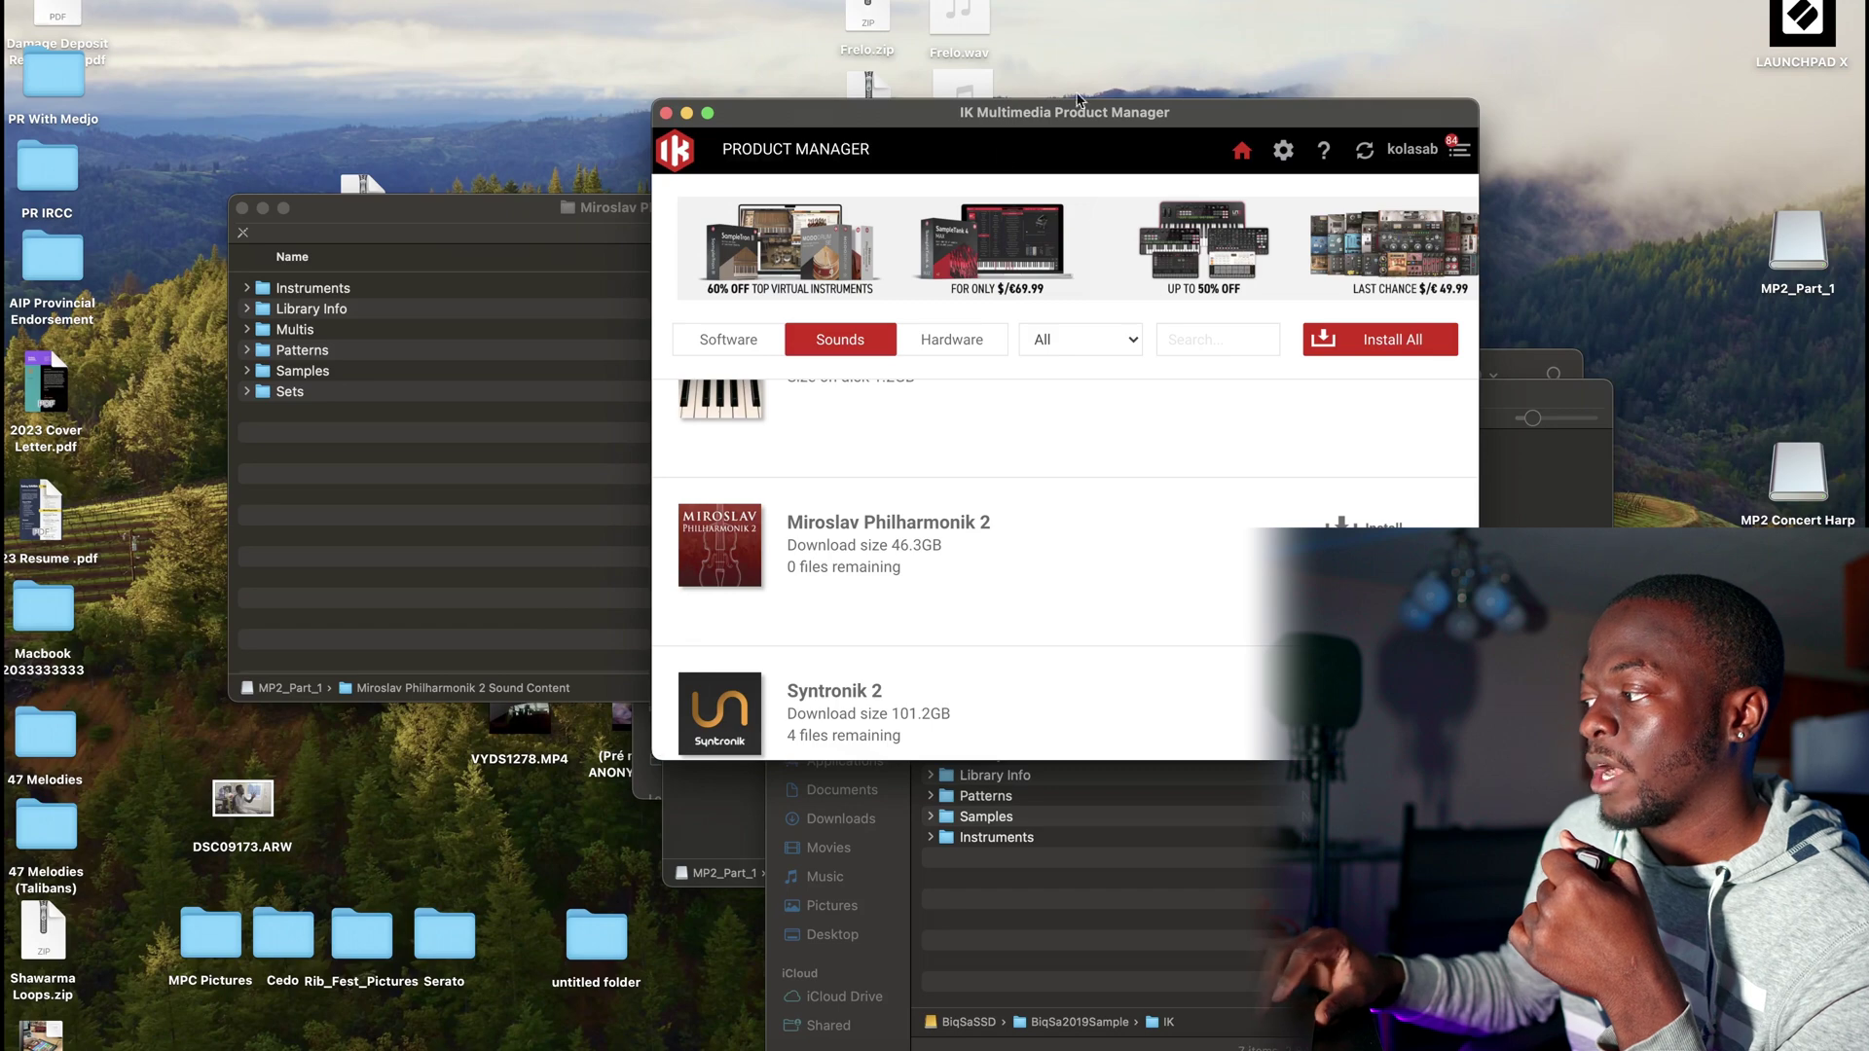
# Step: Refresh IK Product Manager's Sounds list so it rechecks the installed libraries
pyautogui.doubleClick(977, 156)
pyautogui.scroll(5, 1119, 663)
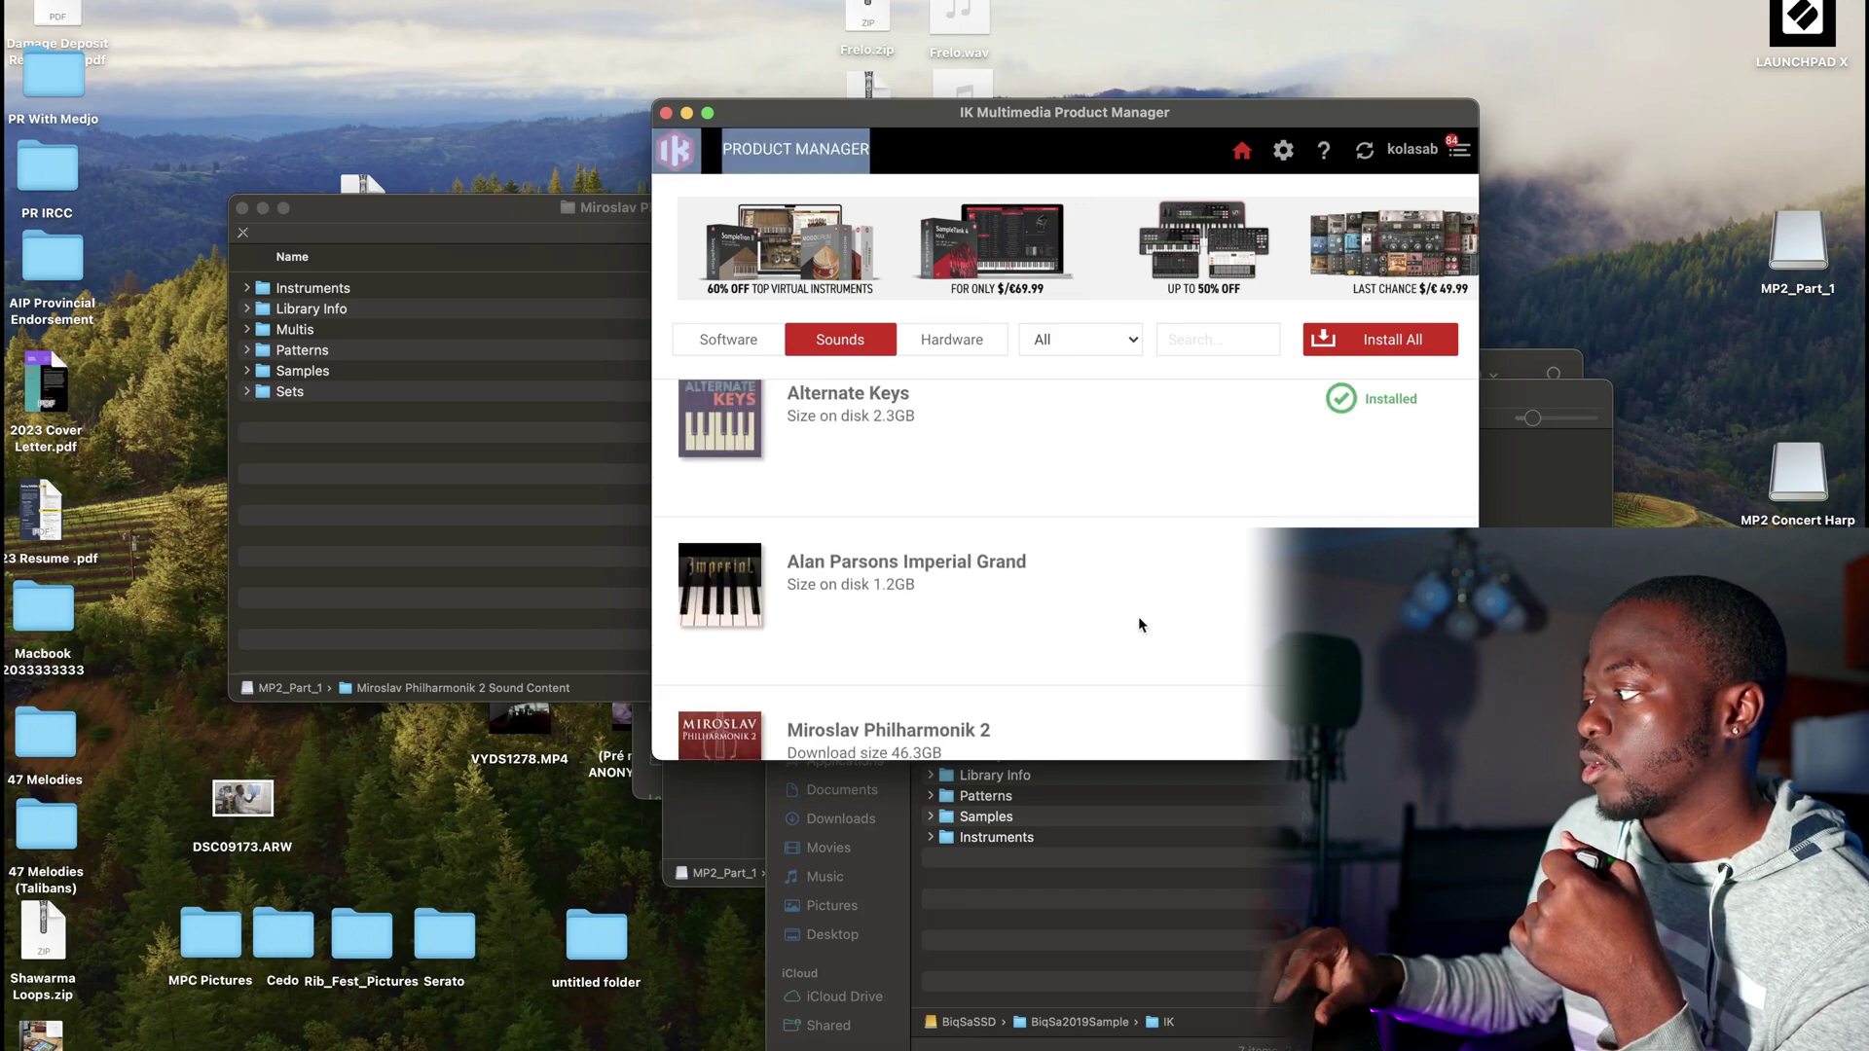
pyautogui.click(1364, 151)
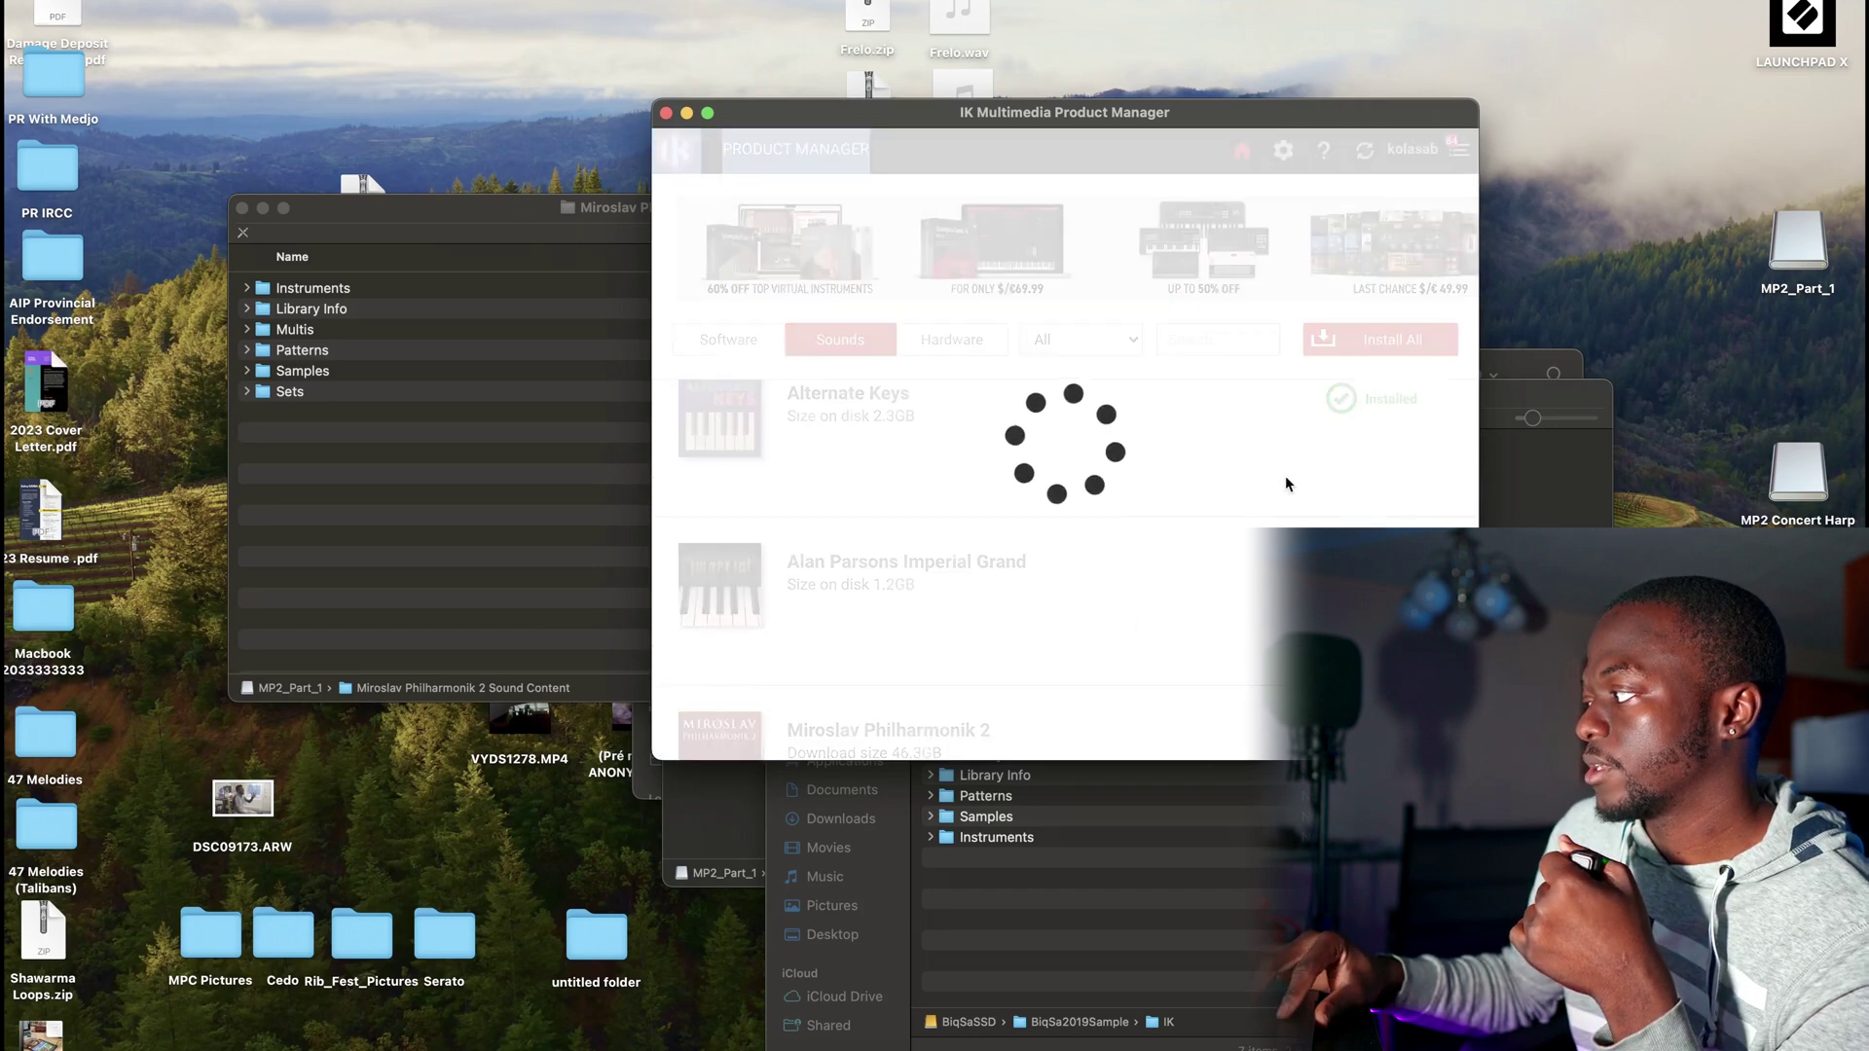